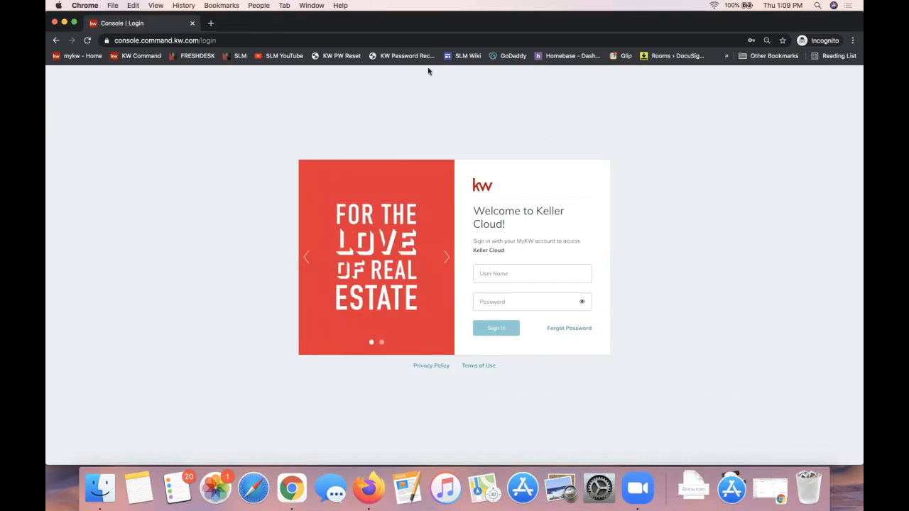
Enter agent.kw.com as the site address and try to sign in with the account username and saved password
click(183, 40)
text(agent.kw.com)
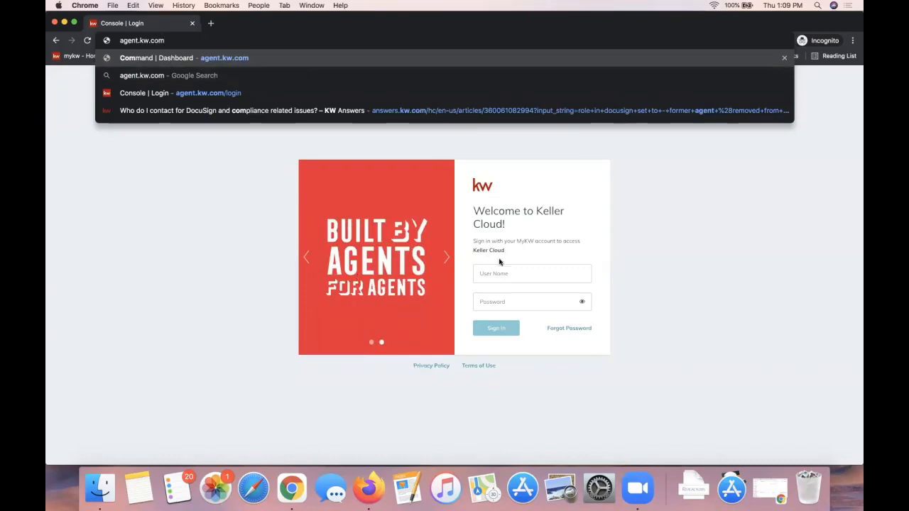
click(482, 274)
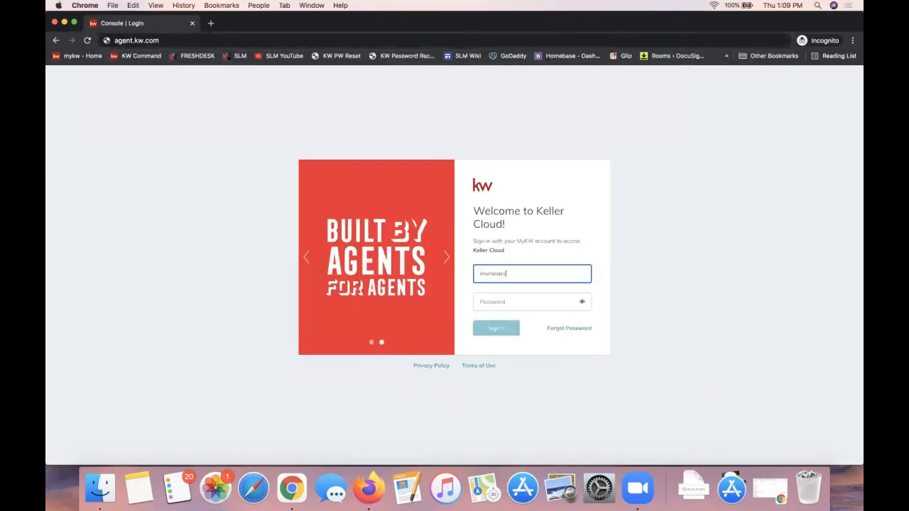
click(528, 301)
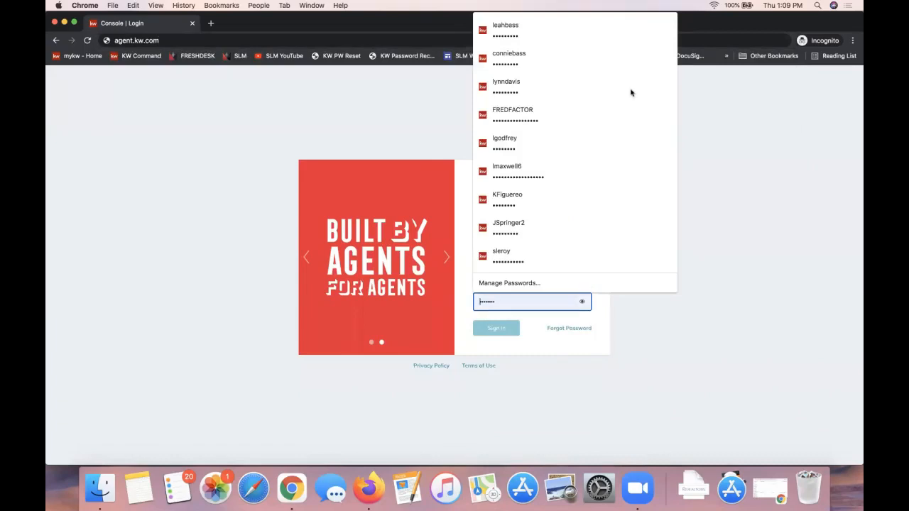
click(590, 30)
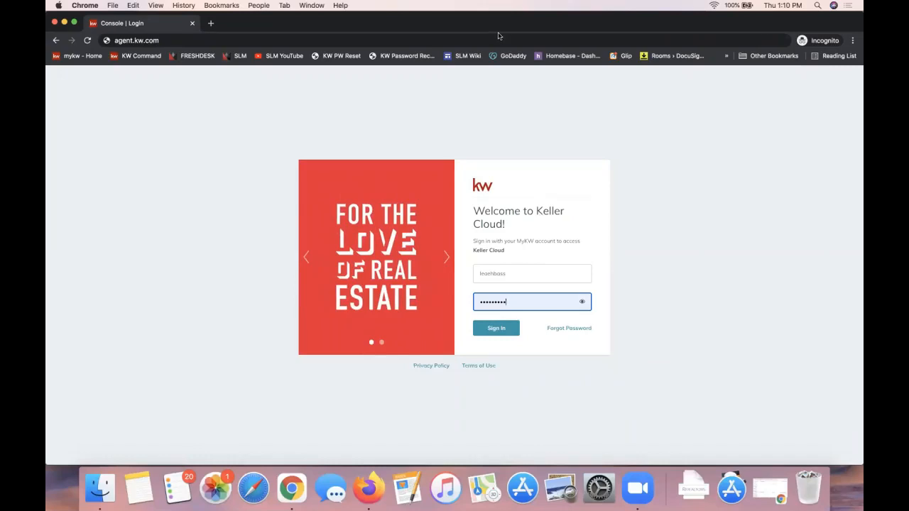
click(126, 42)
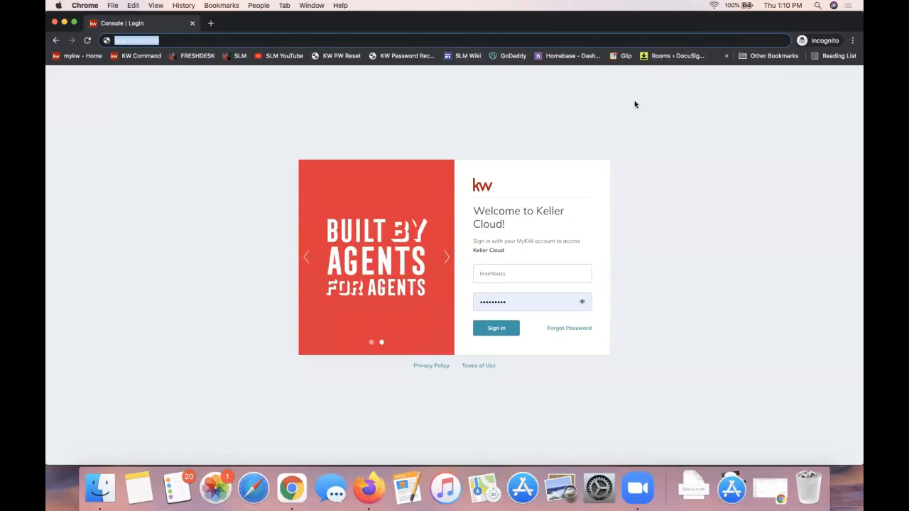
click(496, 328)
Re-enter the account password and username on the Keller Cloud login form and sign in
double_click(507, 315)
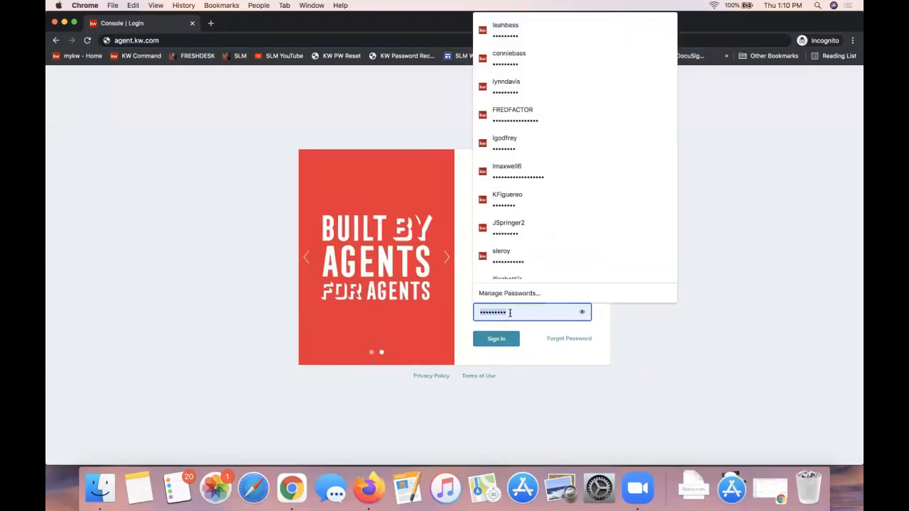
click(527, 313)
double_click(533, 314)
text(•••••••••)
key(Return)
double_click(552, 287)
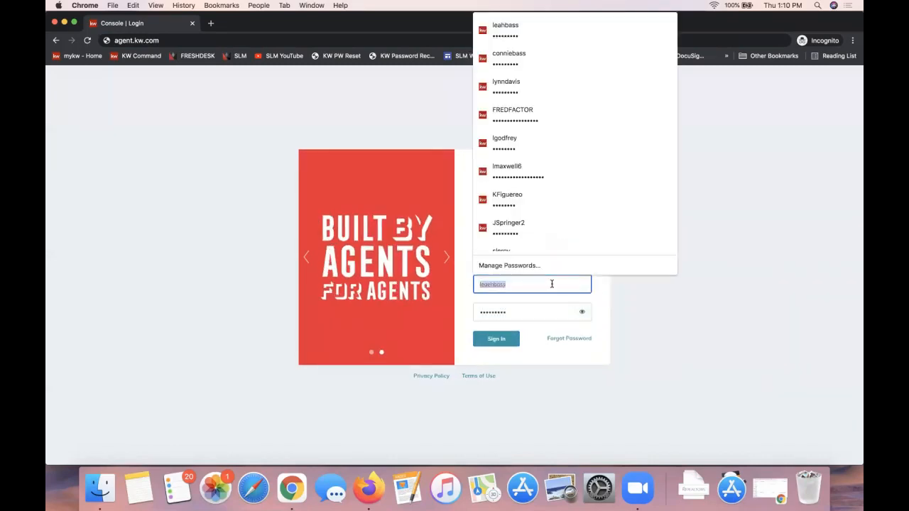
click(703, 281)
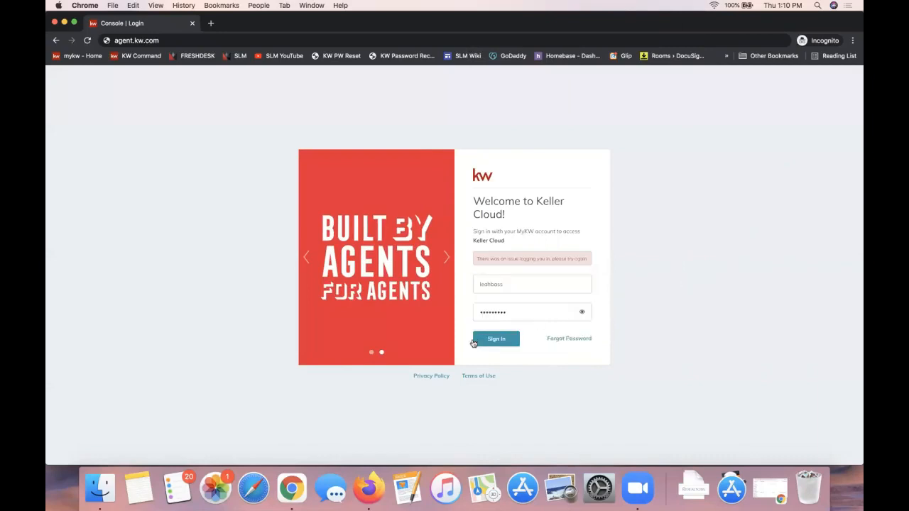
click(485, 340)
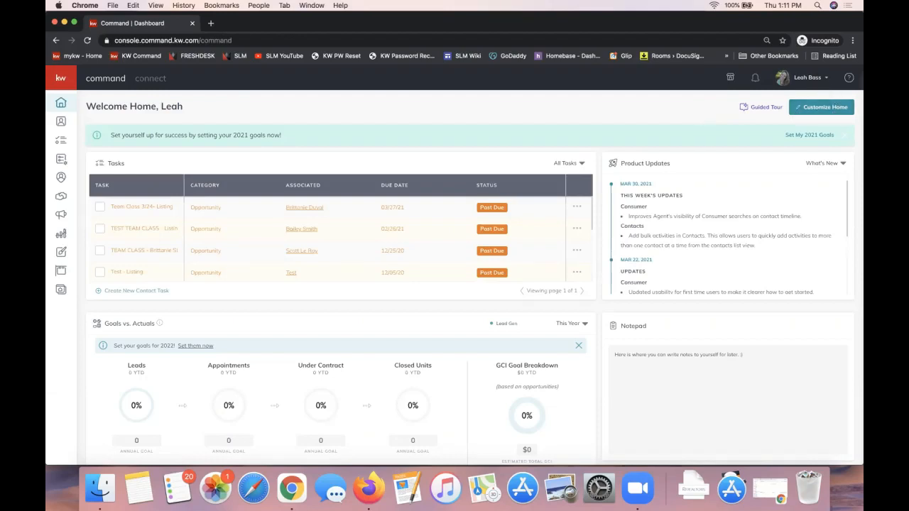
Open the account's Settings page showing the application integrations
click(805, 78)
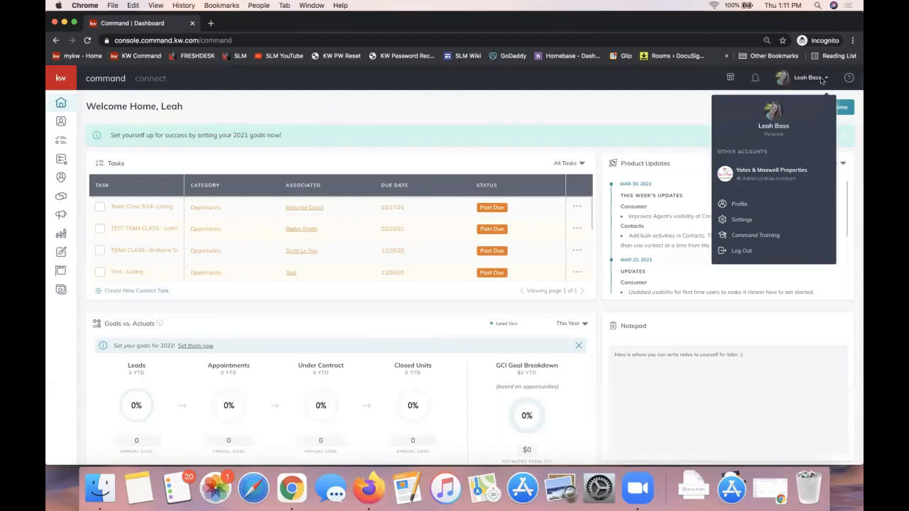
click(752, 222)
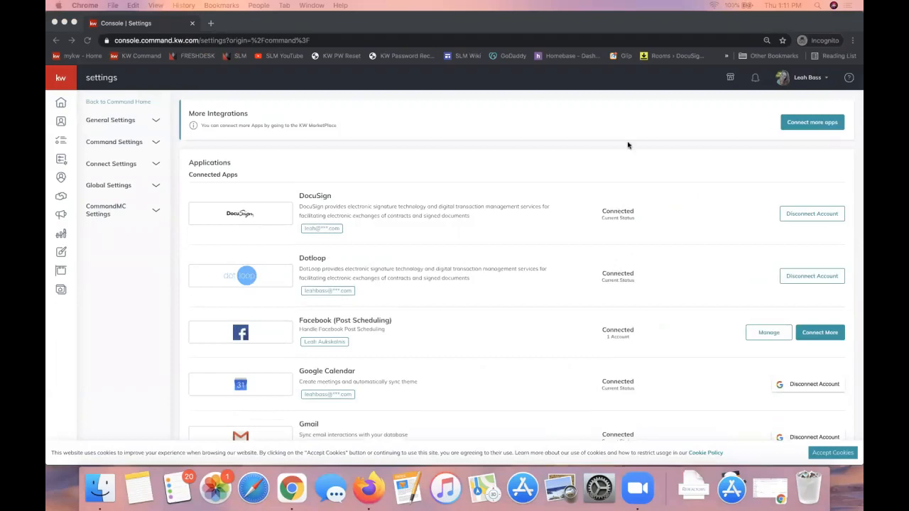
click(805, 80)
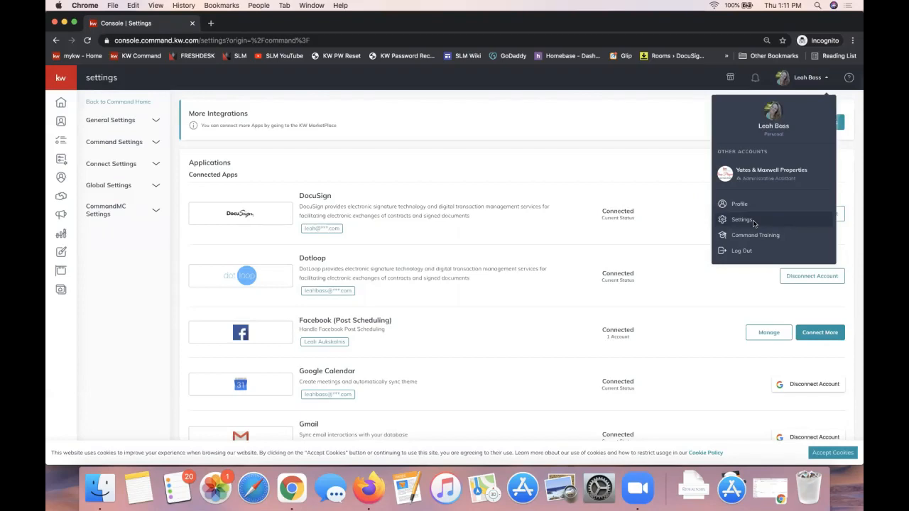
click(578, 176)
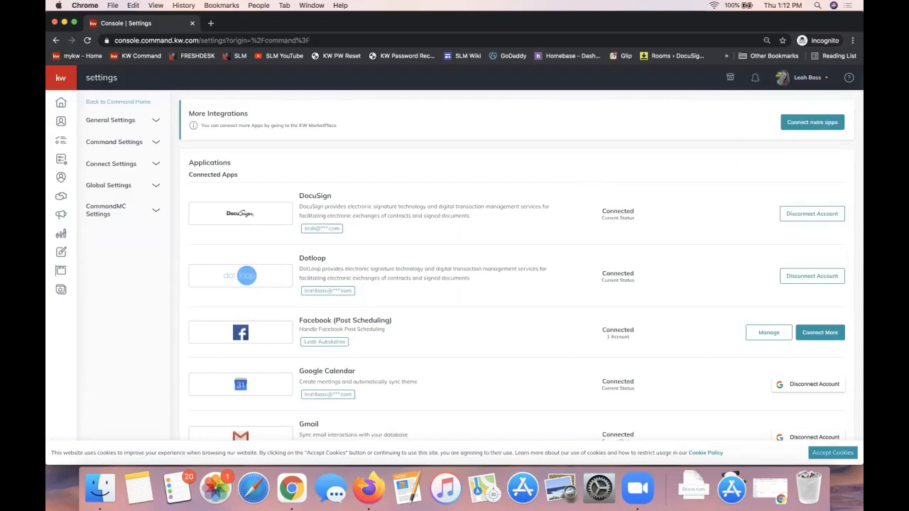
Highlight the Connected Apps heading and accept the site's cookies
double_click(205, 178)
triple_click(204, 181)
click(827, 455)
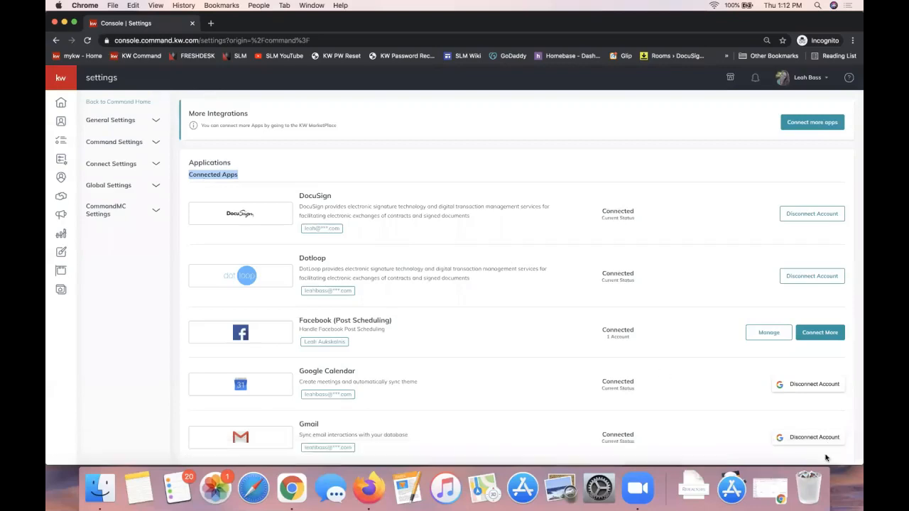
Examine the Applications list for each service's connection status, then highlight the status of DocuSign
click(604, 160)
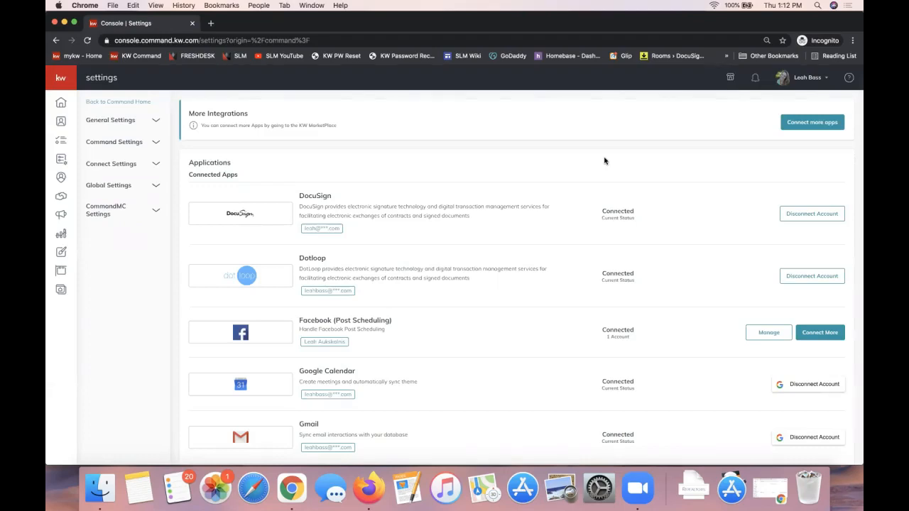
double_click(210, 165)
scroll(447, 216, down, 3)
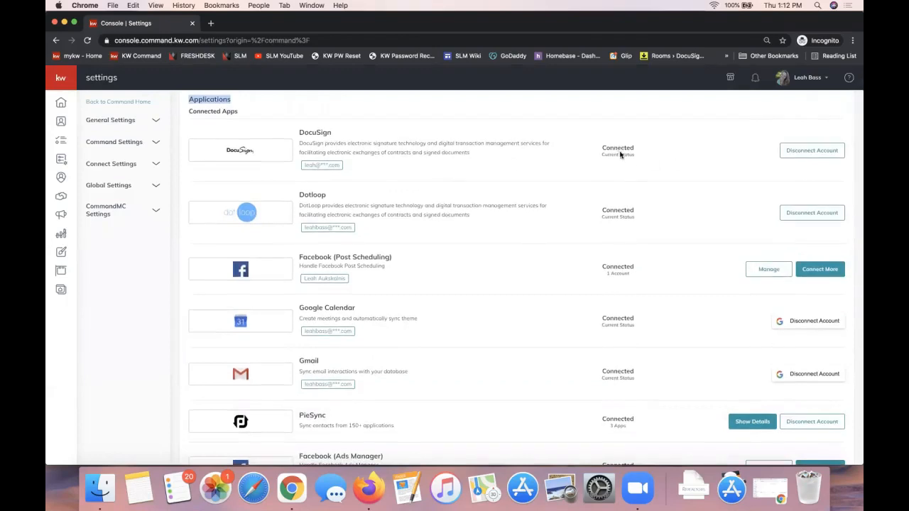
scroll(634, 304, down, 2)
scroll(634, 304, down, 3)
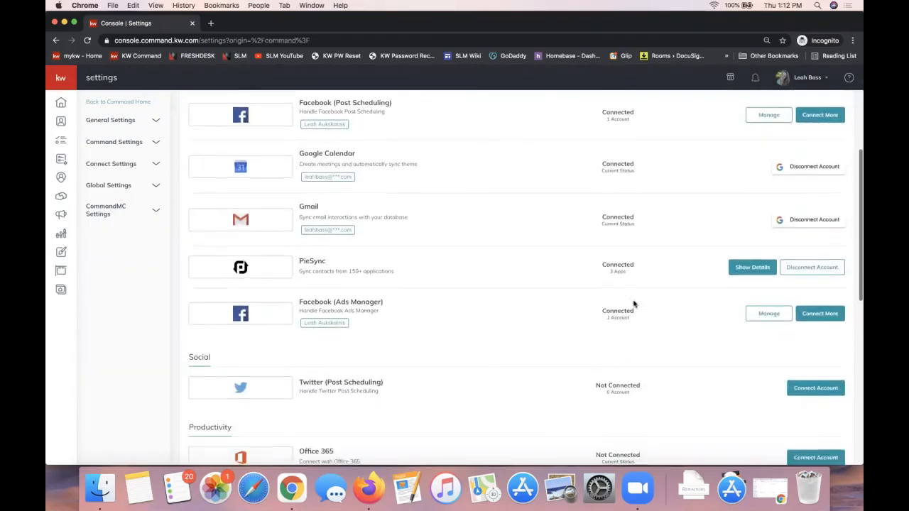
scroll(627, 257, up, 4)
scroll(626, 258, down, 8)
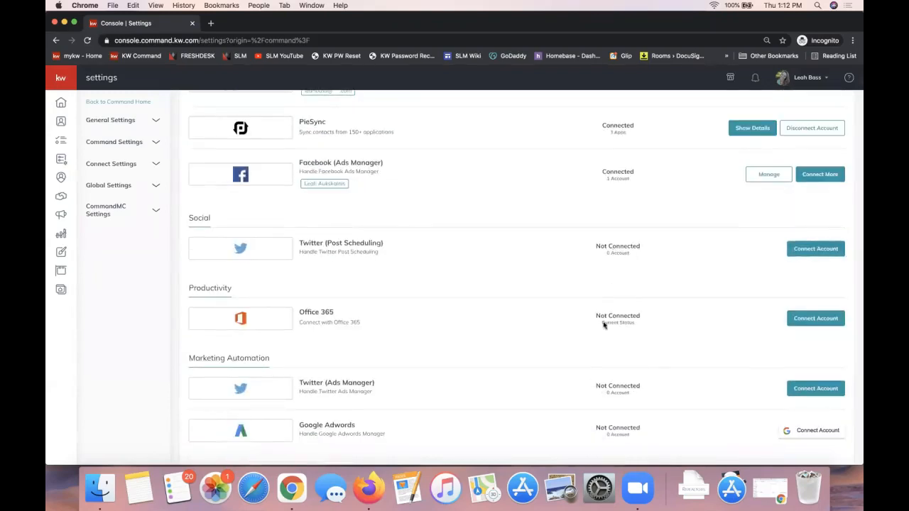
scroll(611, 318, down, 1)
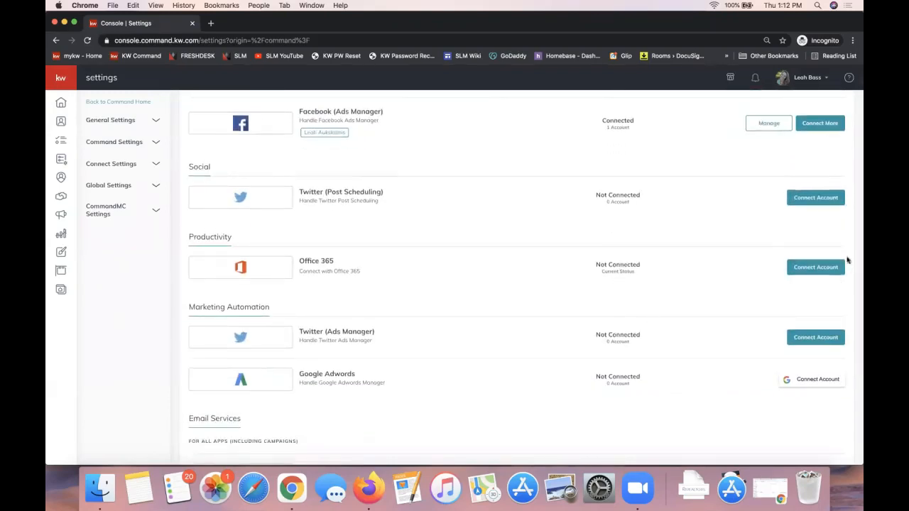
scroll(656, 287, down, 2)
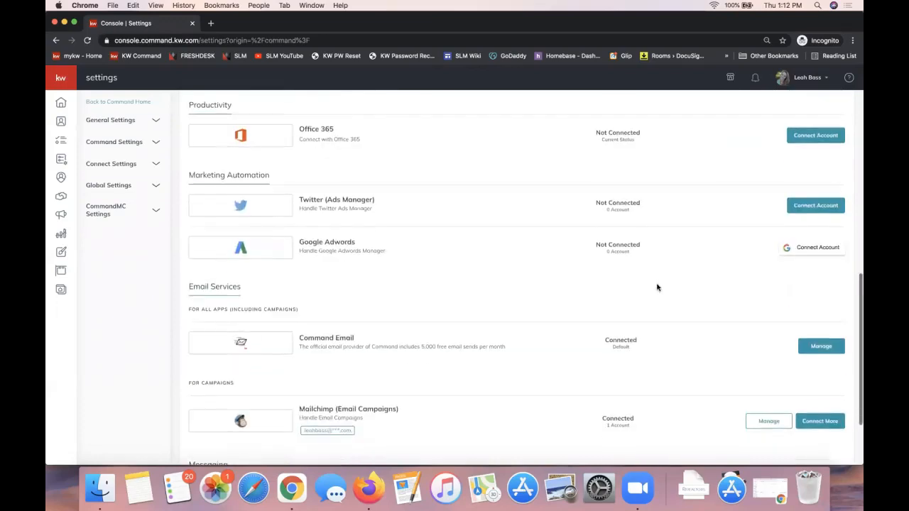
scroll(655, 286, up, 10)
scroll(655, 286, down, 1)
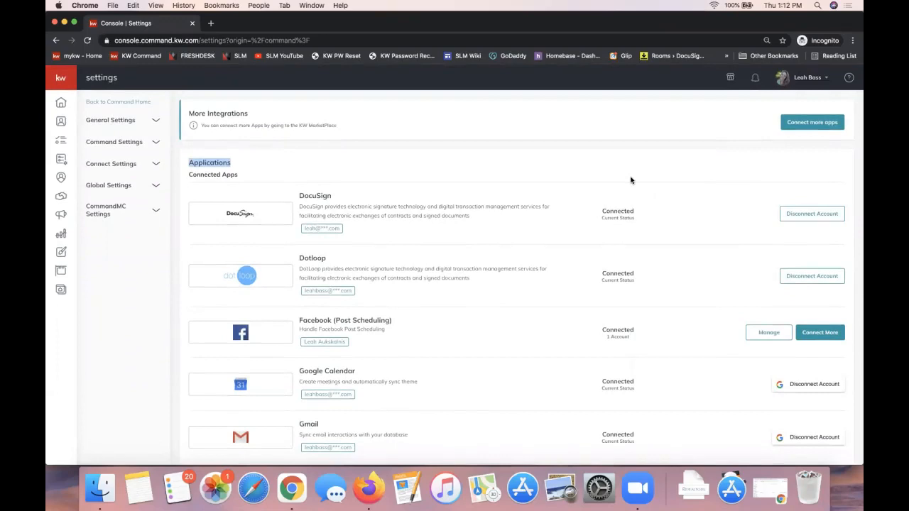
double_click(615, 211)
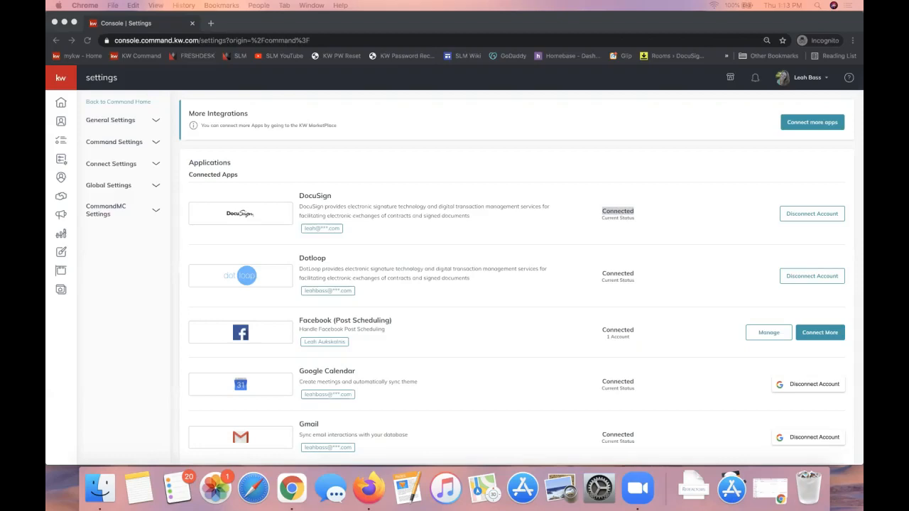
Bring the browser window with the DocuSign Notes & Tips Google Doc onto the screen and maximize it
click(511, 208)
drag(862, 248, 491, 60)
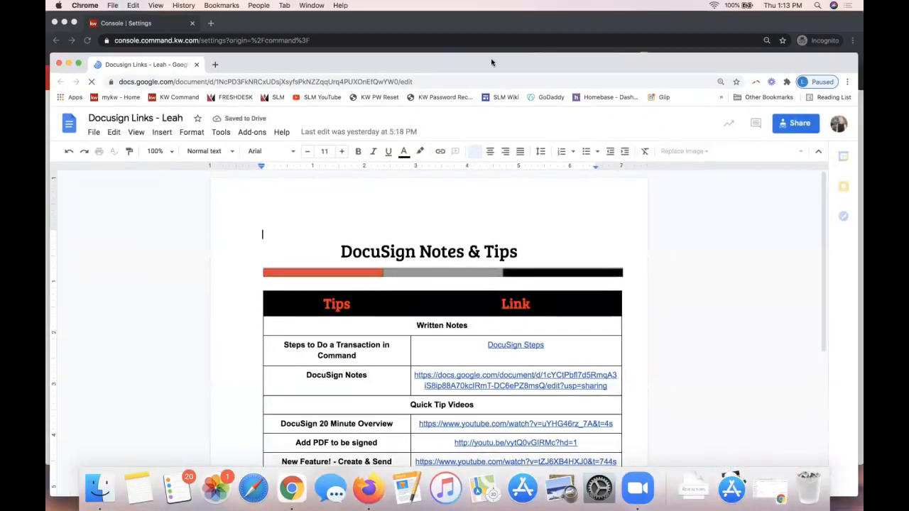
double_click(491, 60)
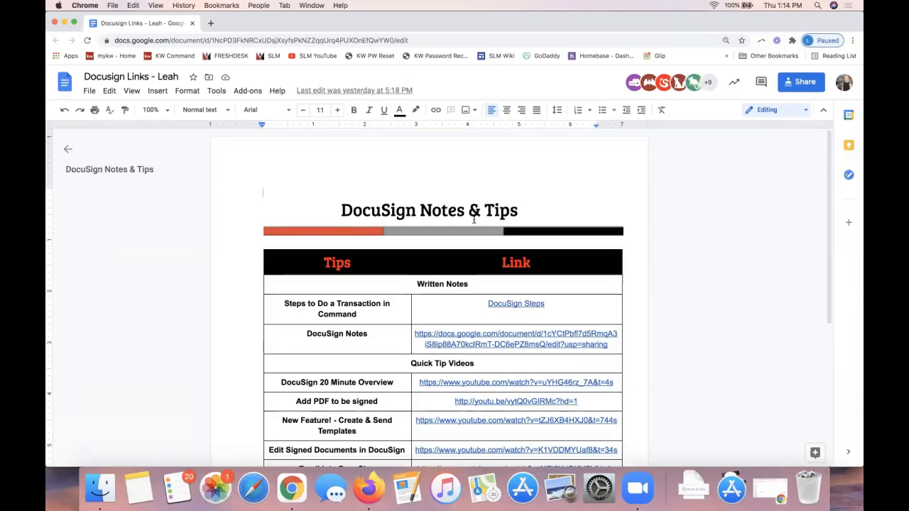
Look through the DocuSign Notes & Tips table, previewing the DocuSign Notes link and reviewing the quick tip videos
scroll(483, 223, down, 2)
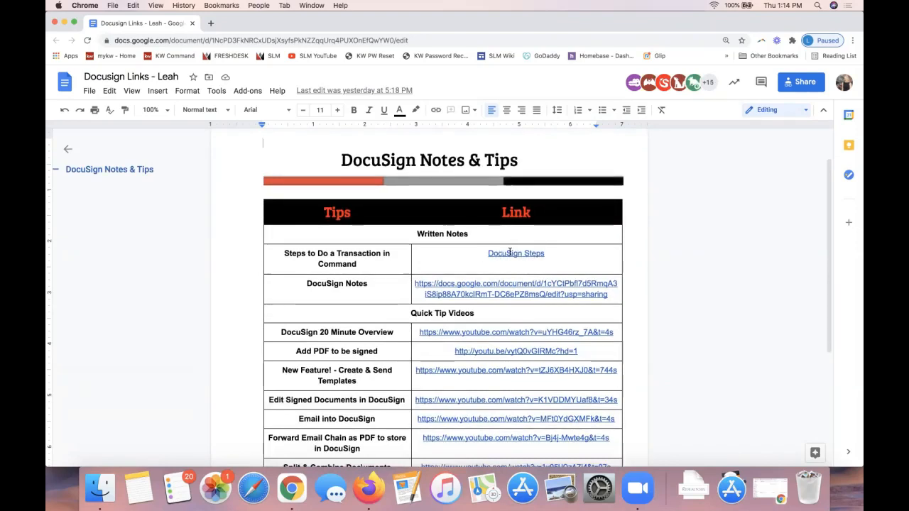
click(482, 283)
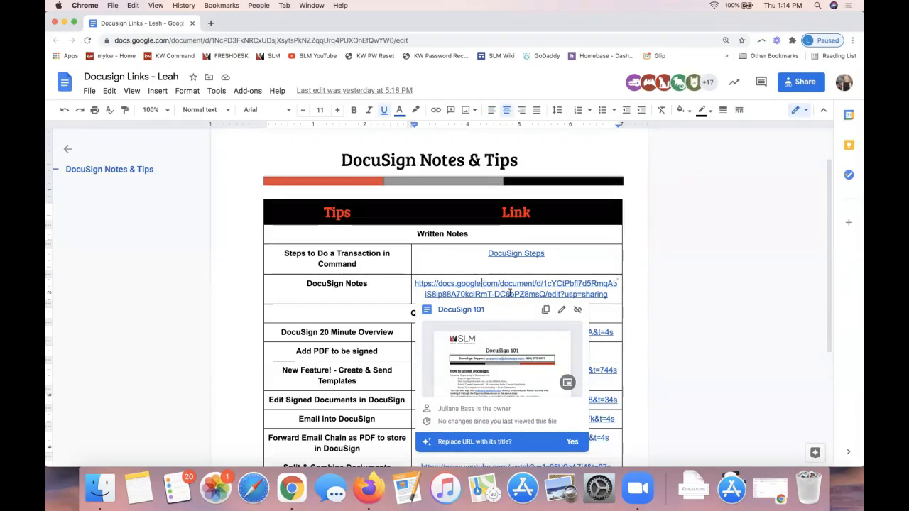
scroll(714, 305, down, 3)
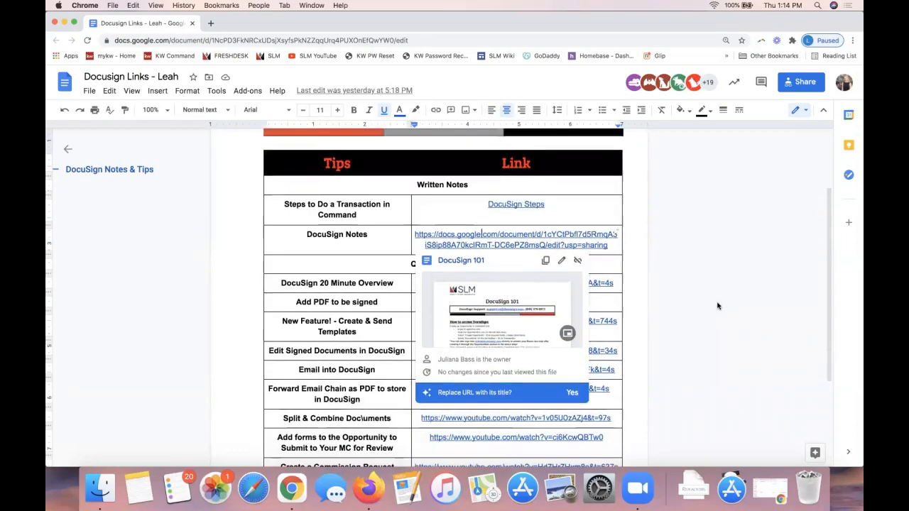
scroll(325, 326, down, 5)
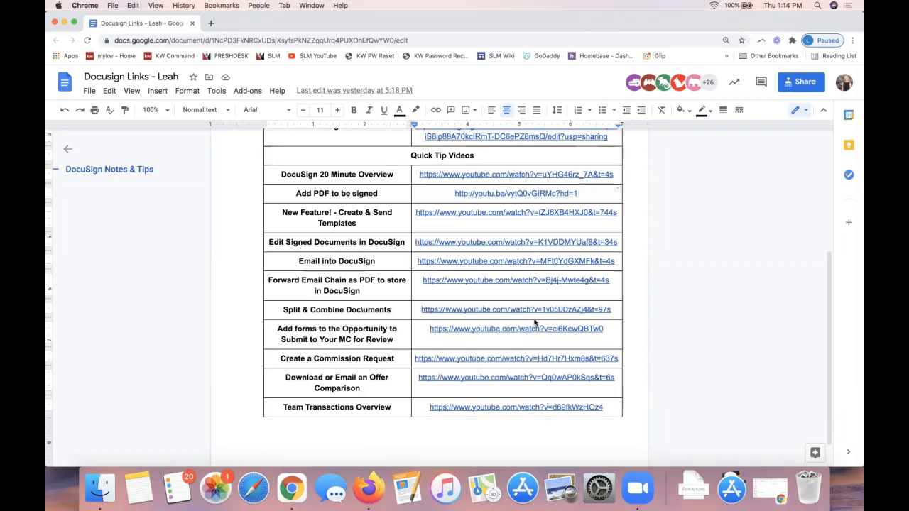
scroll(451, 239, up, 5)
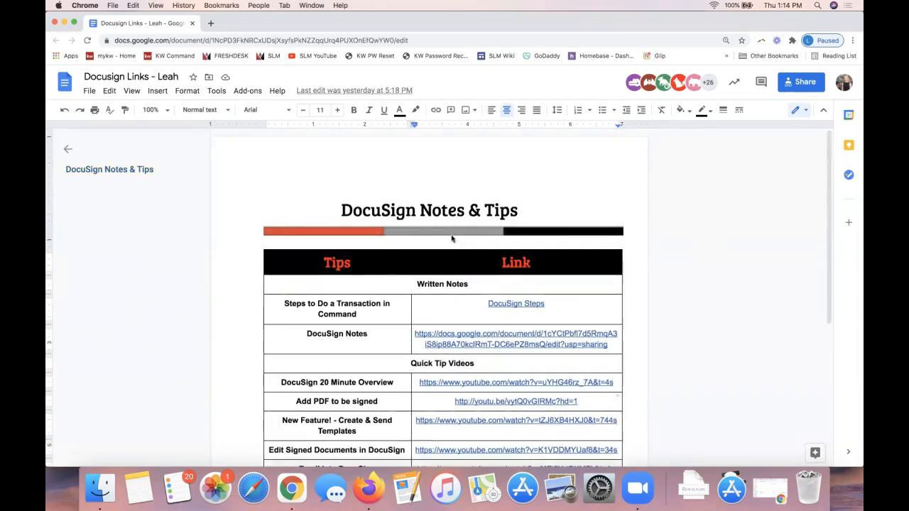
Open the linked Steps to do a Transaction in Command document, highlight the DocuSign connection requirement and review the numbered steps
click(533, 304)
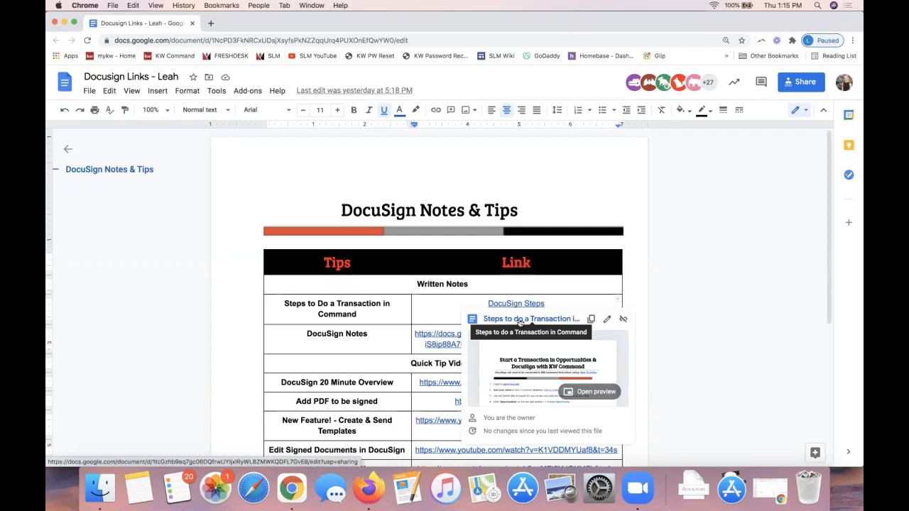
click(523, 321)
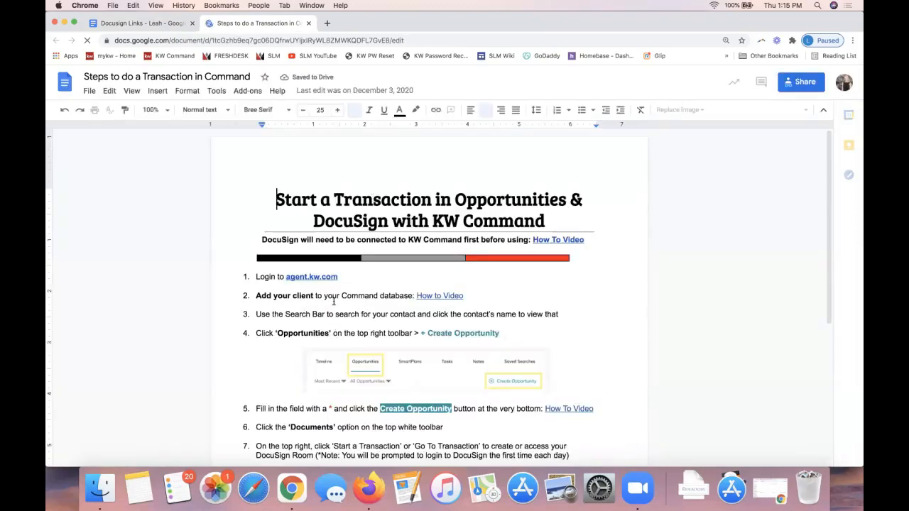
double_click(289, 240)
triple_click(289, 241)
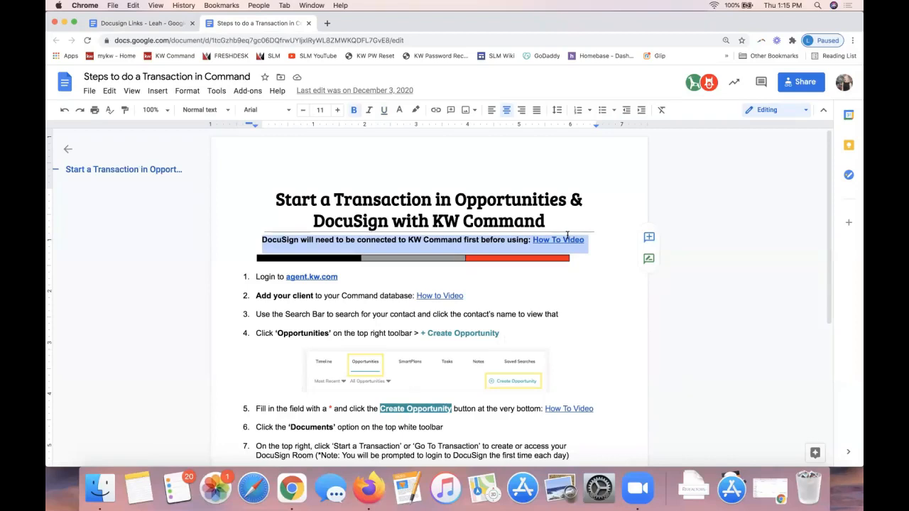
scroll(544, 261, down, 3)
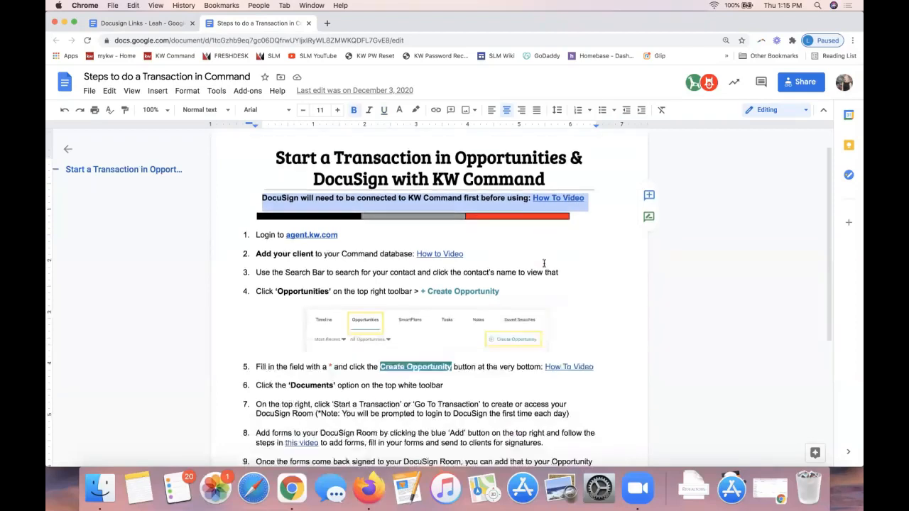
scroll(544, 263, up, 2)
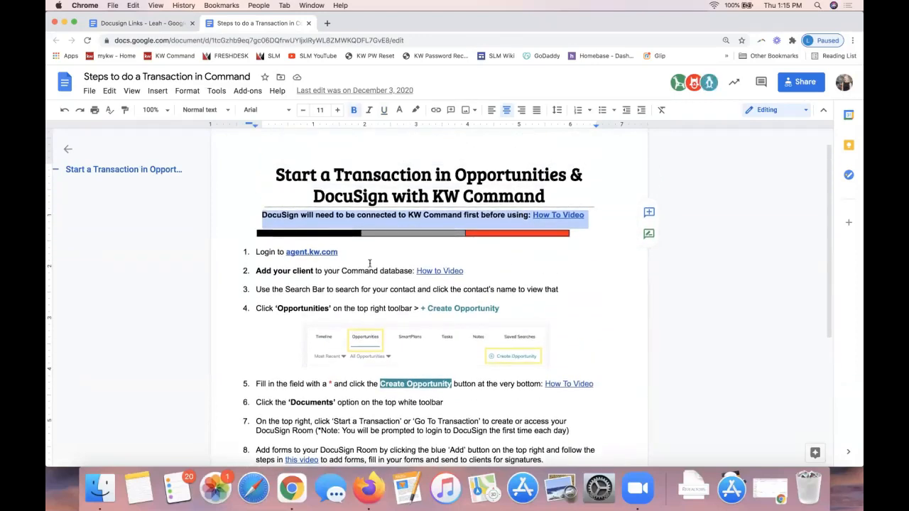
scroll(321, 273, down, 5)
scroll(322, 274, down, 1)
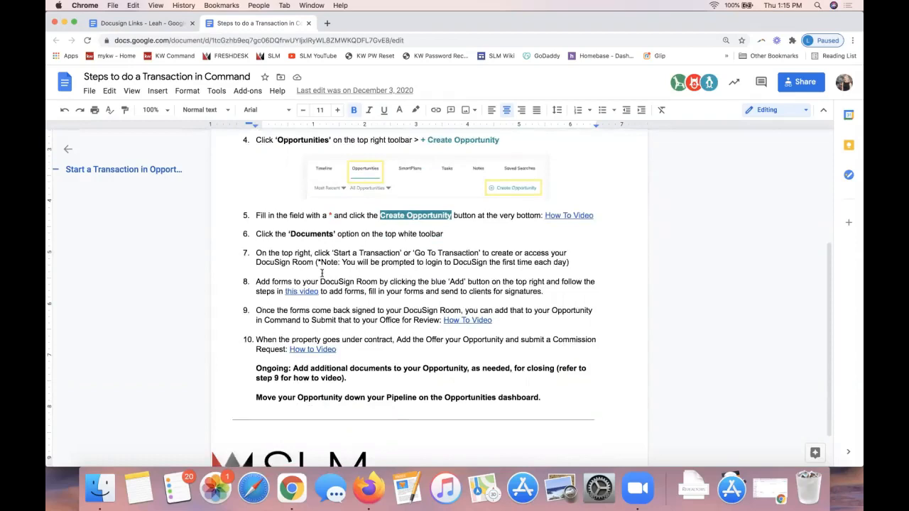
Skim the numbered transaction steps once more, and move the document window aside to return to the KW Command settings
scroll(507, 229, up, 7)
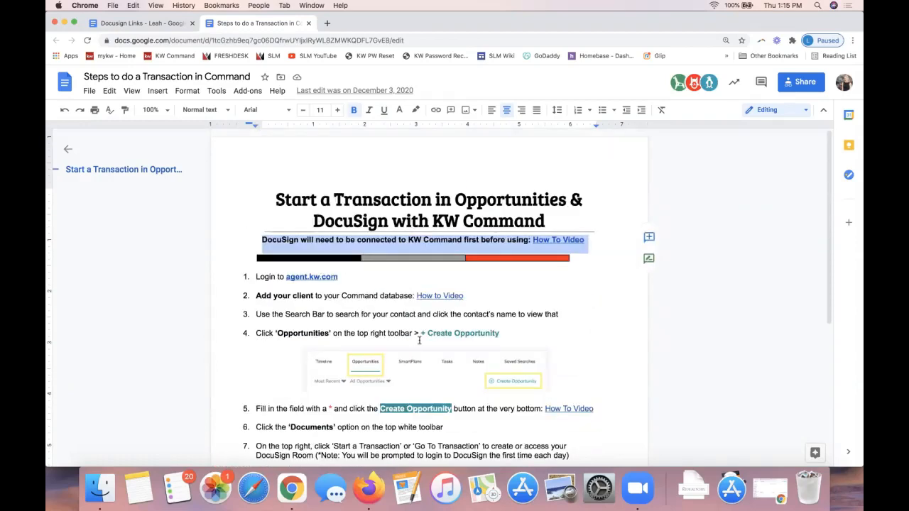
scroll(416, 349, down, 2)
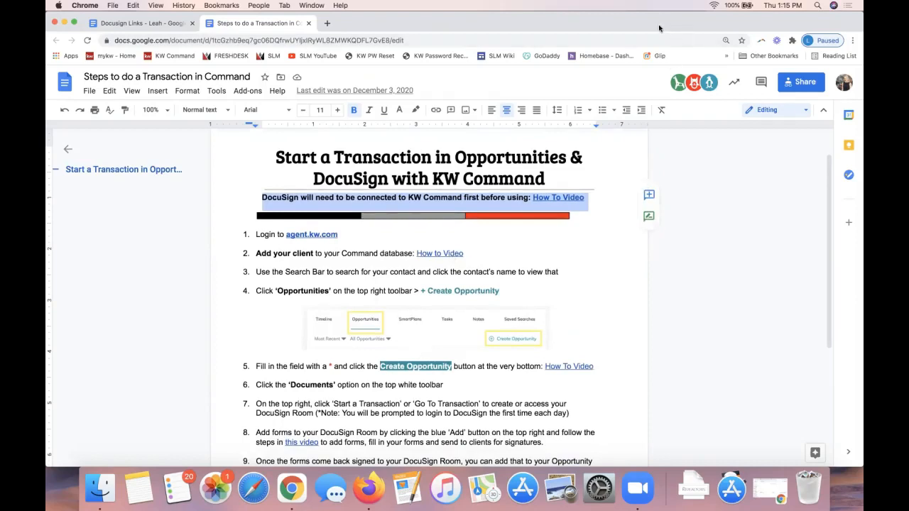
drag(659, 27, 863, 23)
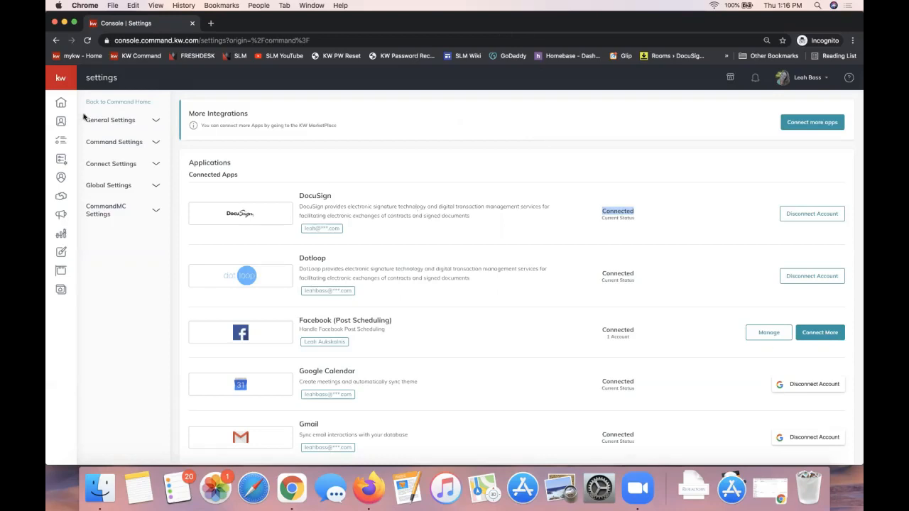
Go to the Contacts list, looking at the labelled navigation menu and the SmartPlans page along the way
click(135, 253)
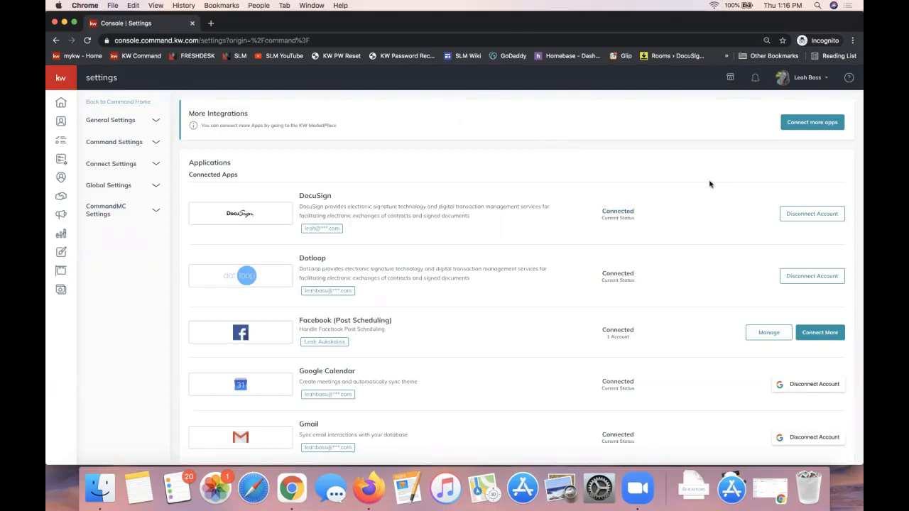
click(62, 126)
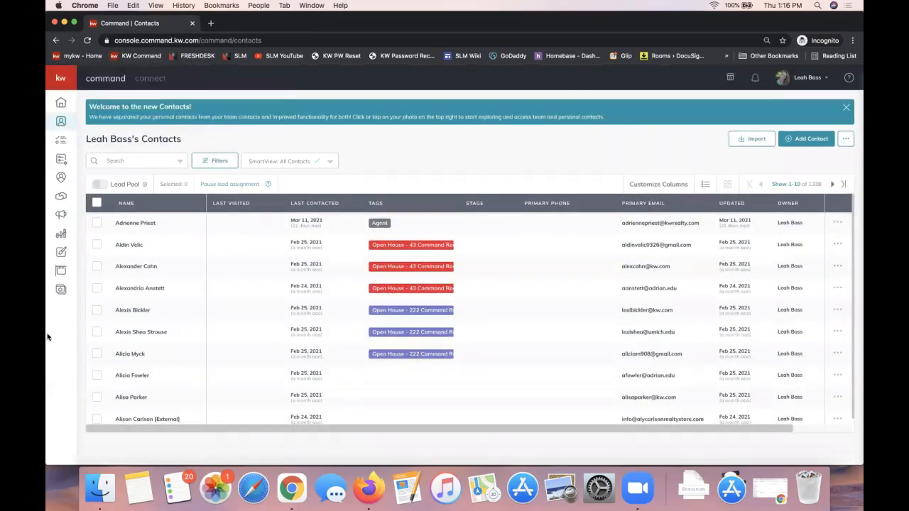
click(62, 74)
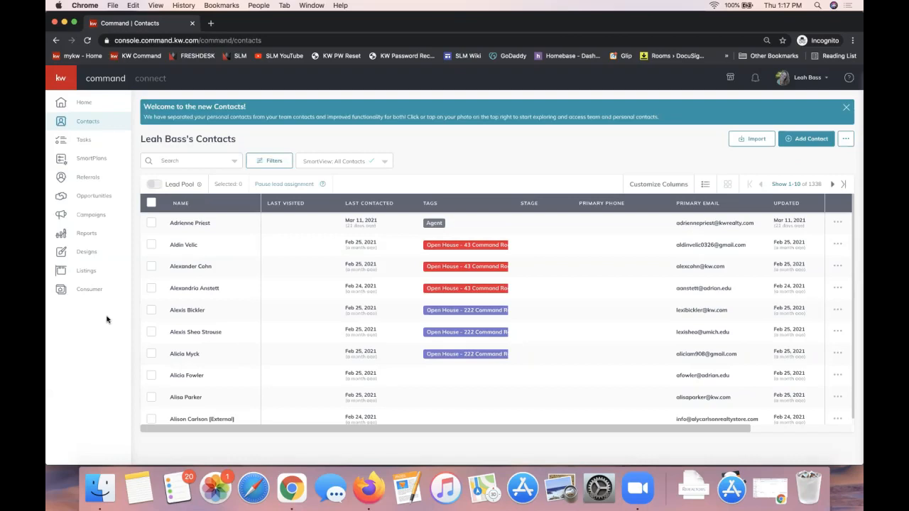
click(93, 146)
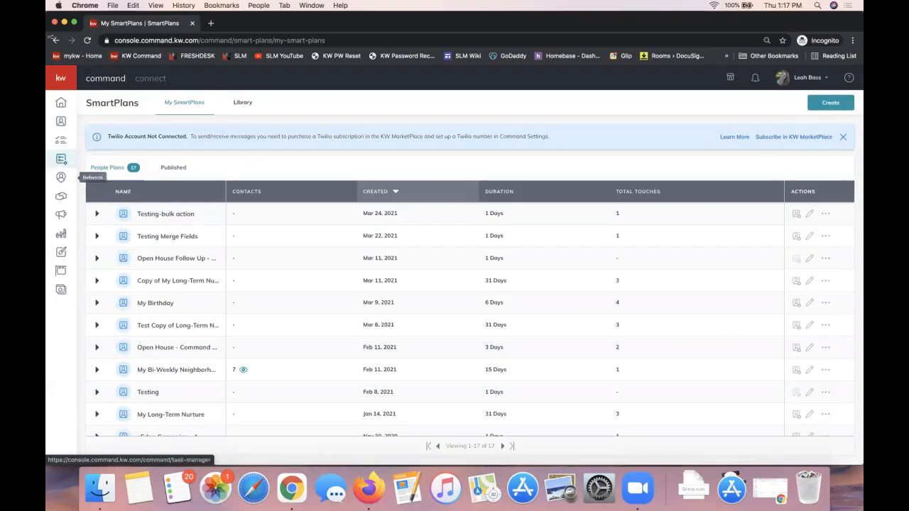
click(63, 122)
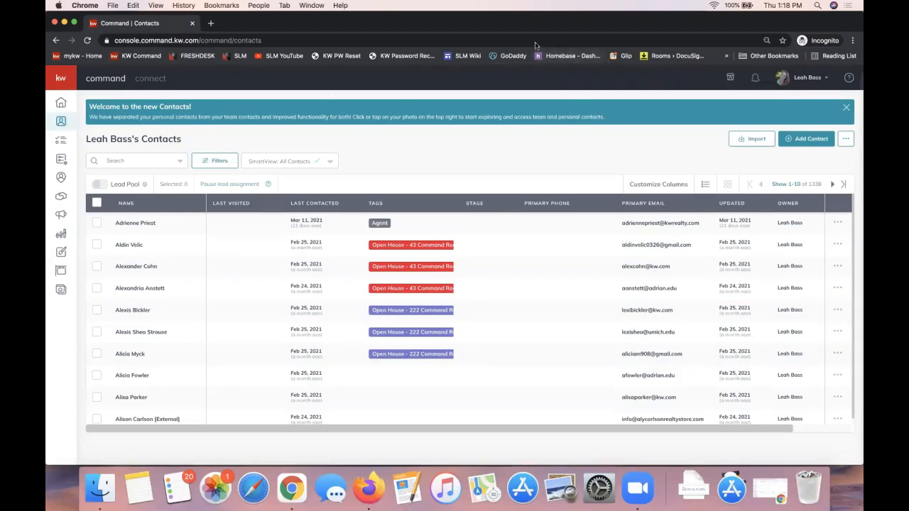
Start adding a new contact and enter the contact's full name
click(809, 142)
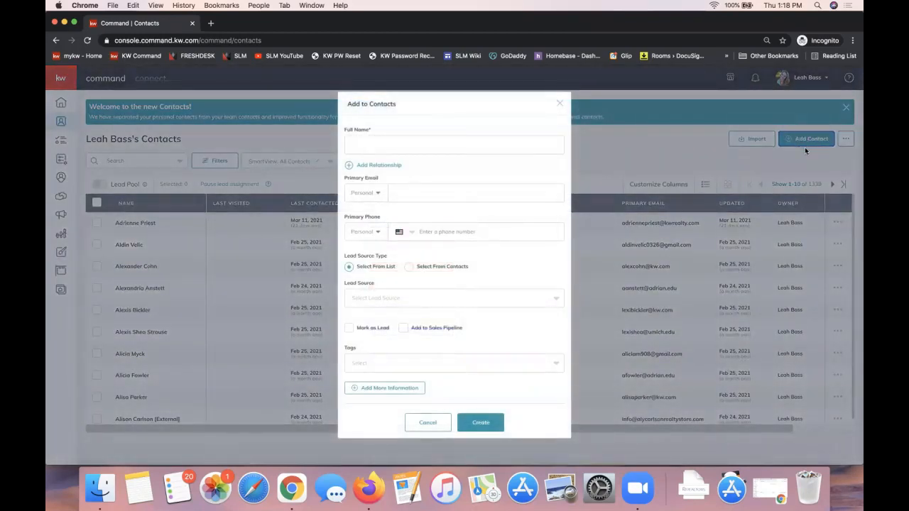
click(426, 144)
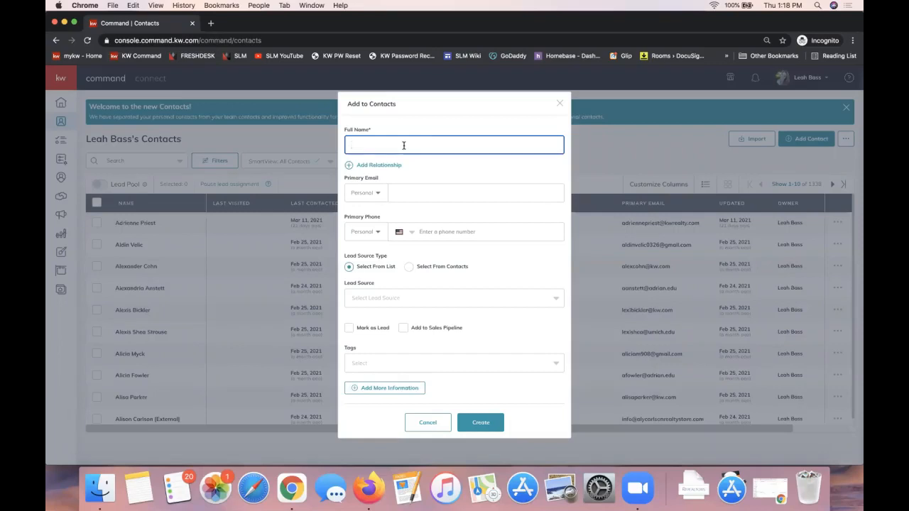
text(janice Bing)
click(458, 172)
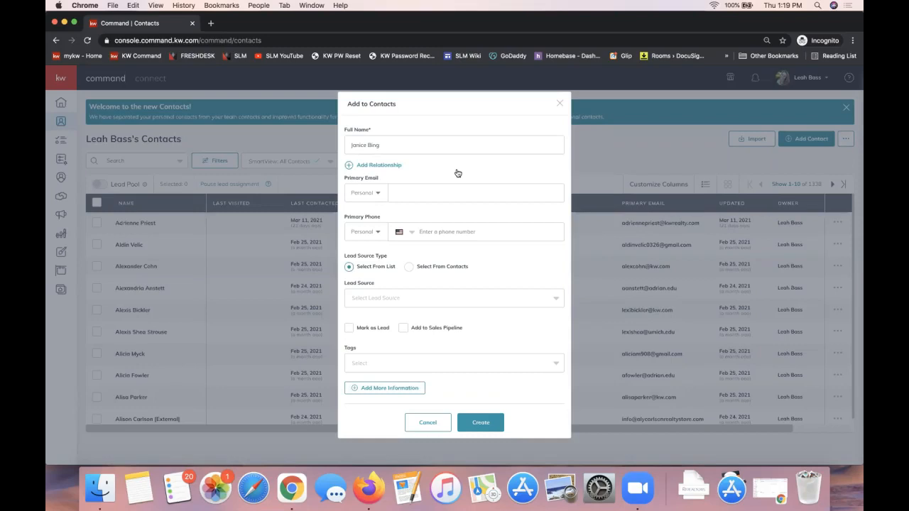
triple_click(373, 144)
Enter the contact's primary email, and highlight the completed name and email entries
click(426, 193)
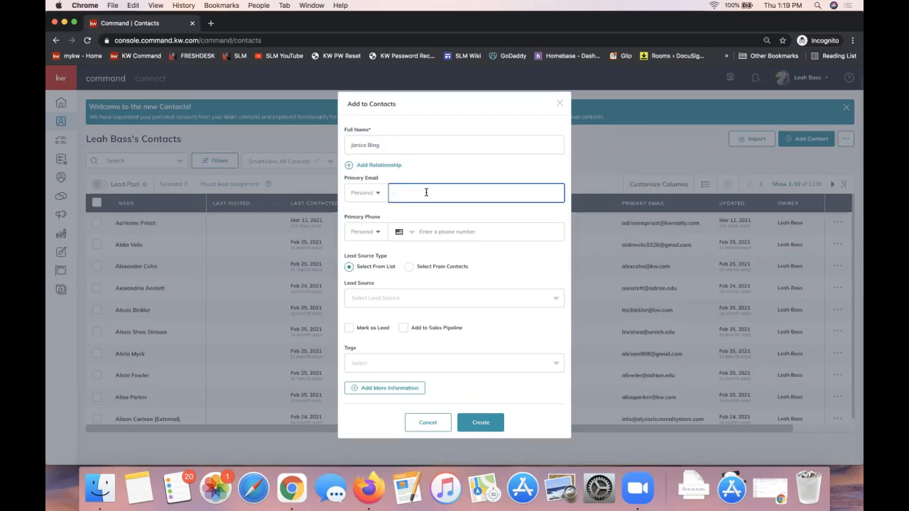
text(ja)
key(BackSpace)
key(BackSpace)
triple_click(381, 142)
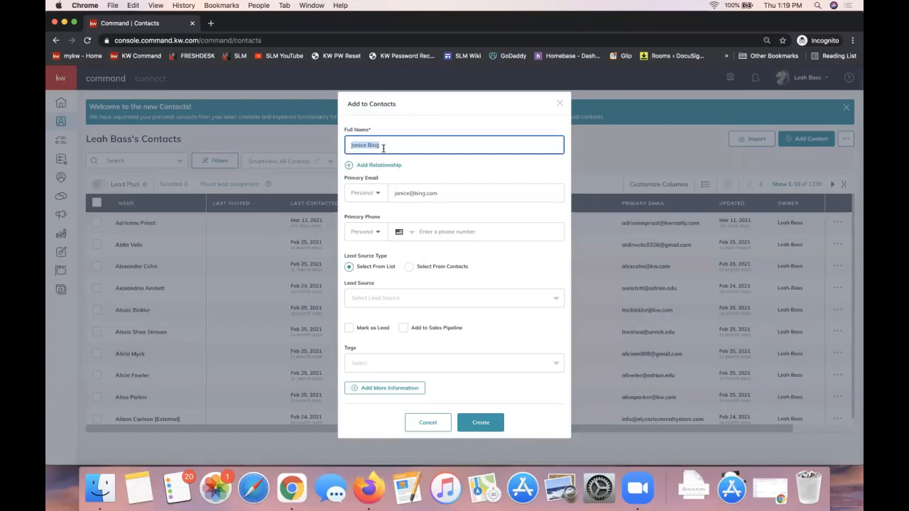
double_click(461, 196)
triple_click(461, 196)
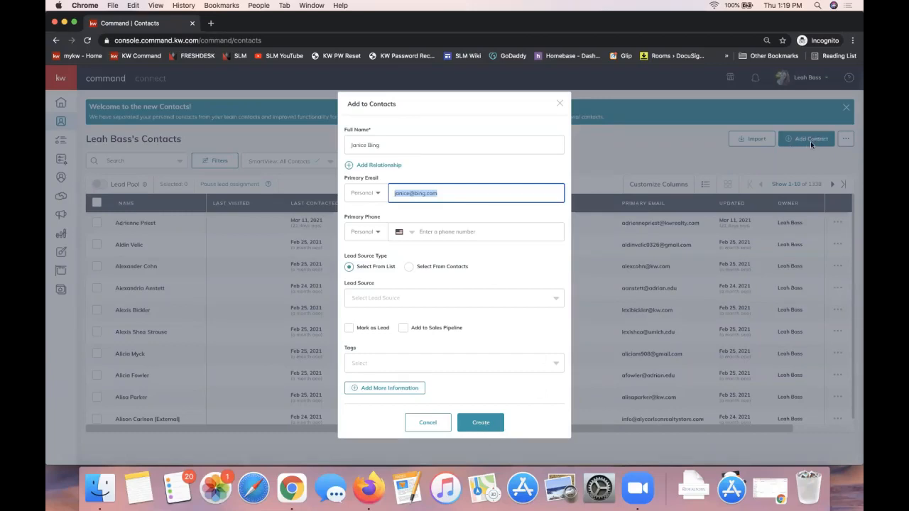
Add a Spouse relationship to the existing contact with the same last name, and create the new contact
click(383, 167)
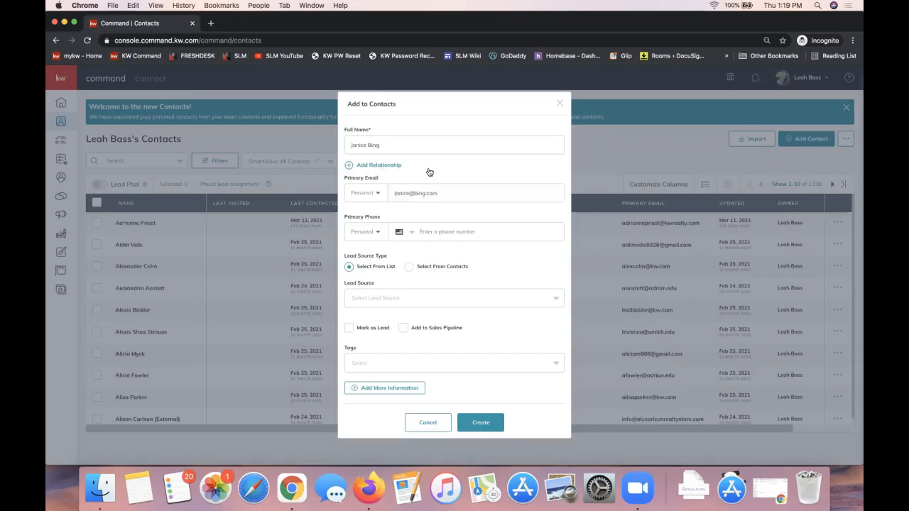
click(374, 176)
click(381, 165)
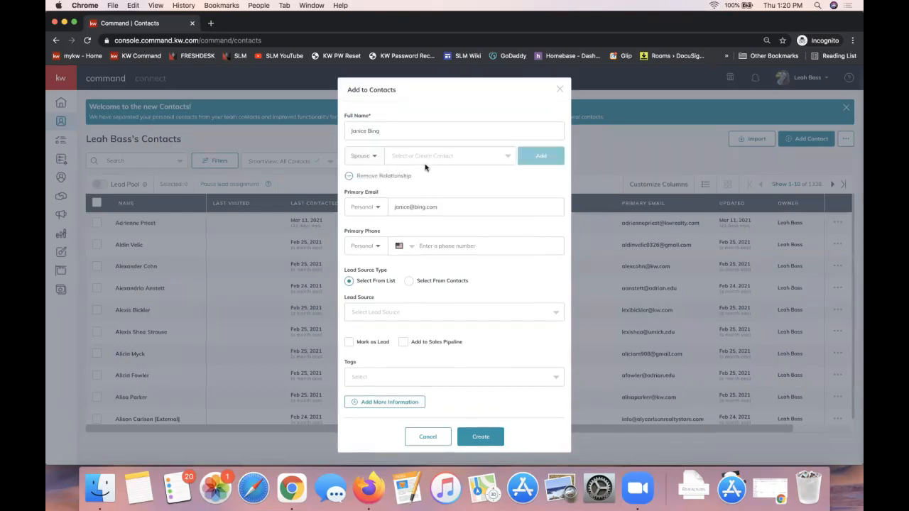
click(412, 157)
text(chandler)
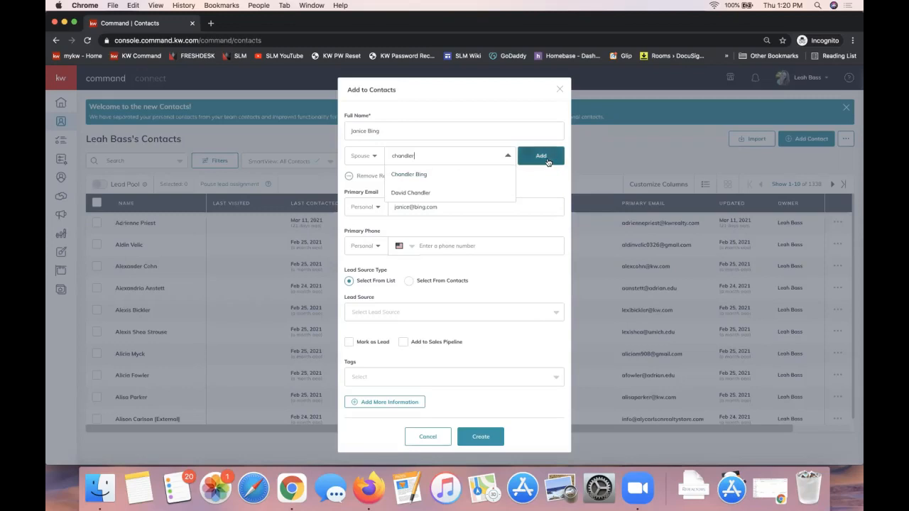
click(409, 180)
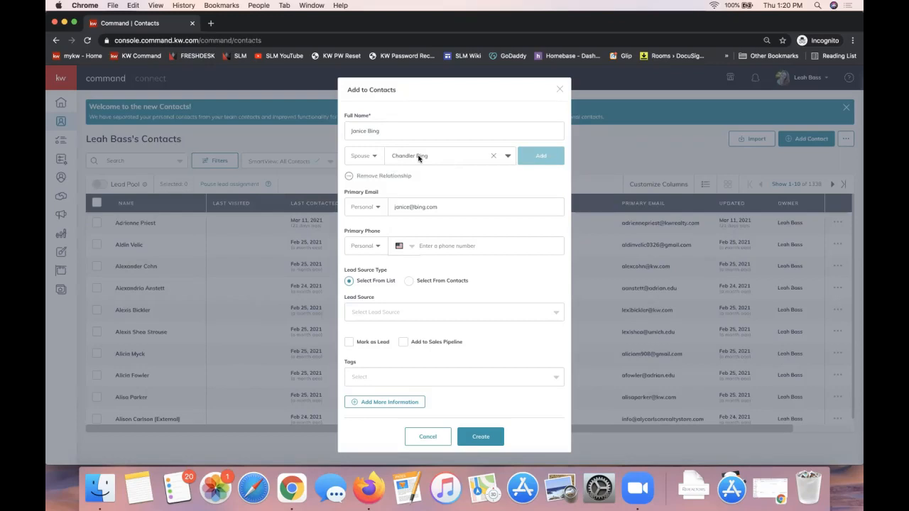
click(481, 438)
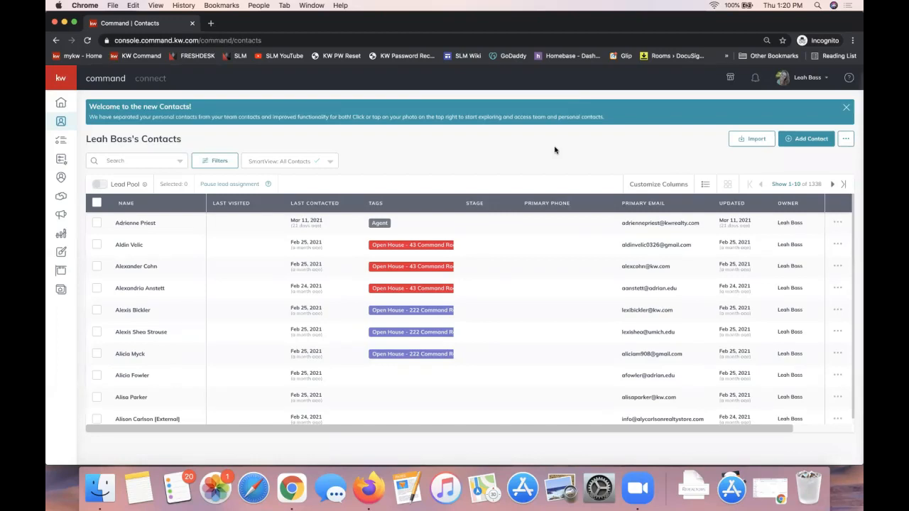
Search the contacts list by the new contact's first name, with the search covering Everything
click(124, 160)
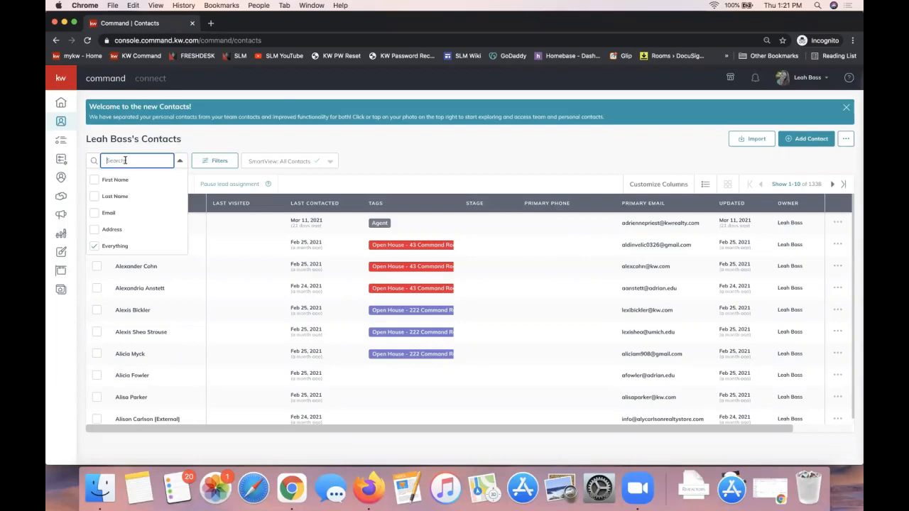
click(400, 164)
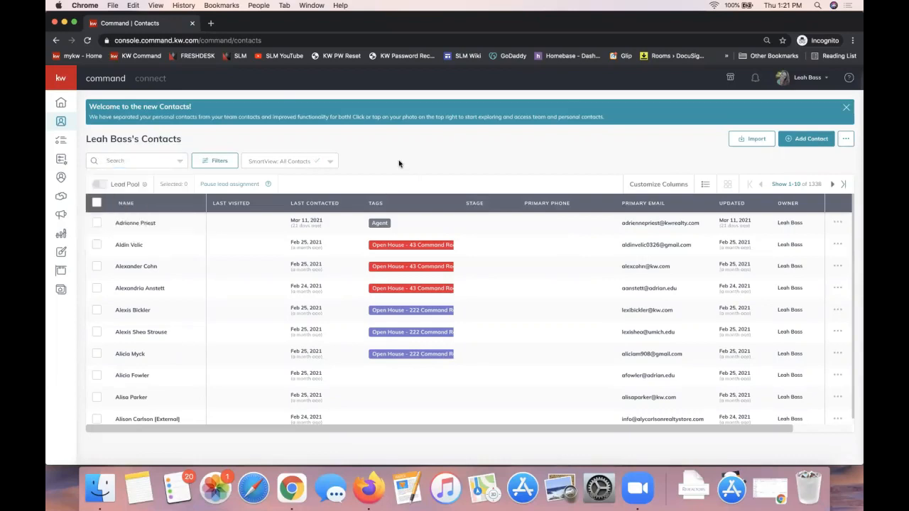
click(125, 162)
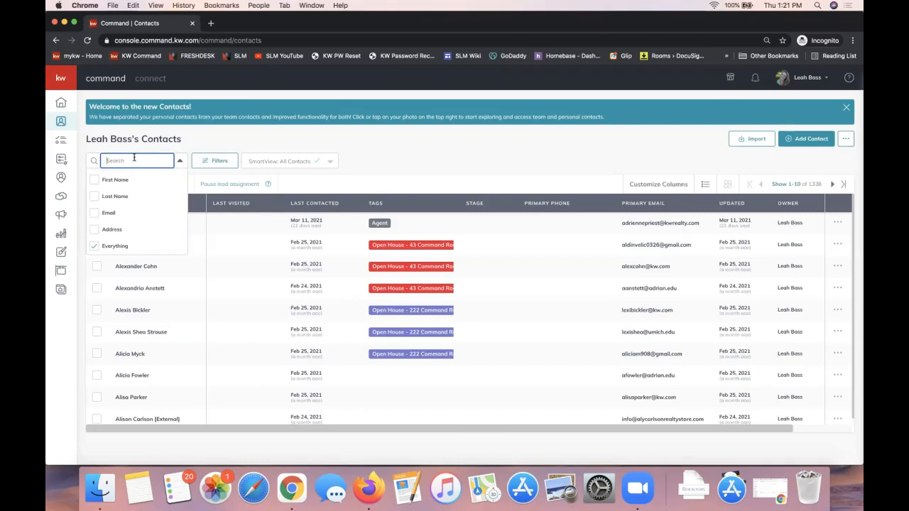
text(janice)
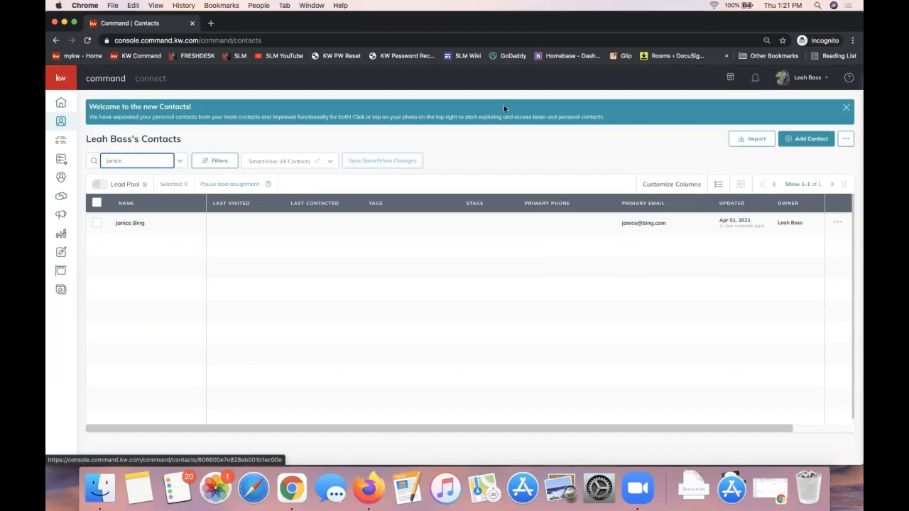
Check the other accounts available under the user profile, and open the new contact's record
click(800, 76)
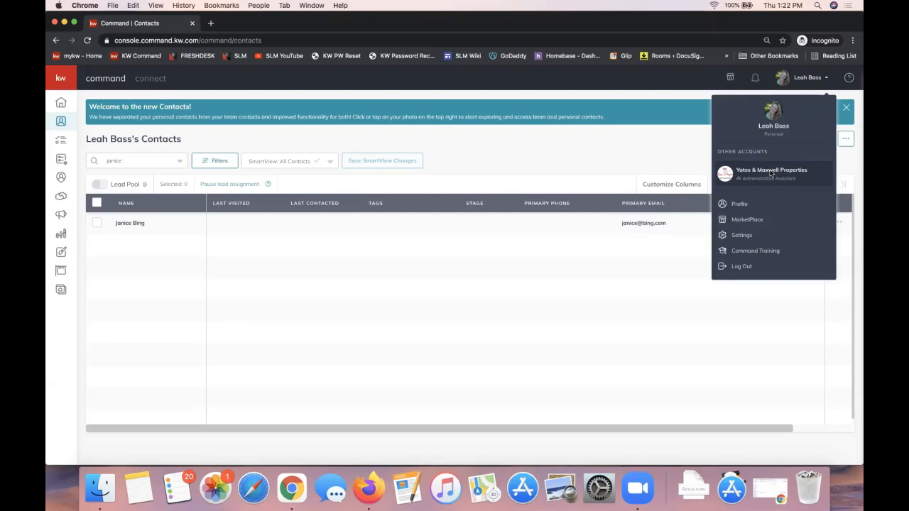
click(482, 276)
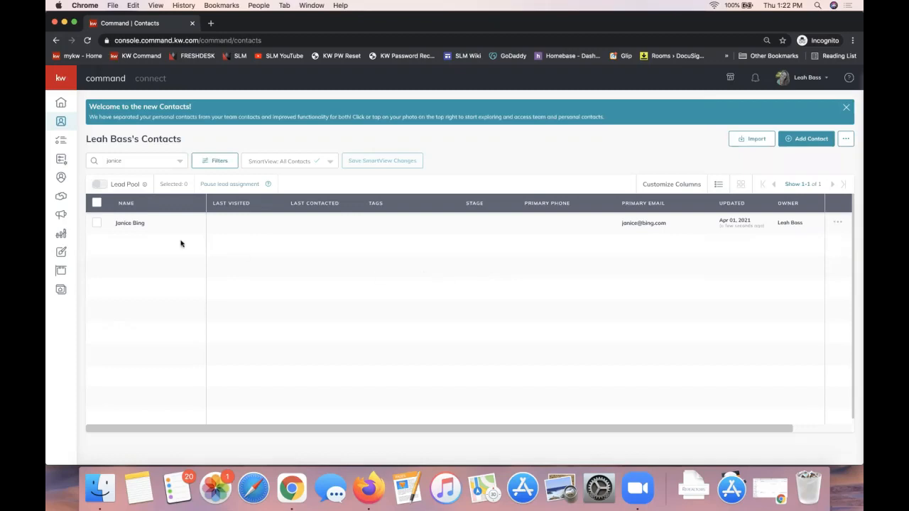
click(131, 224)
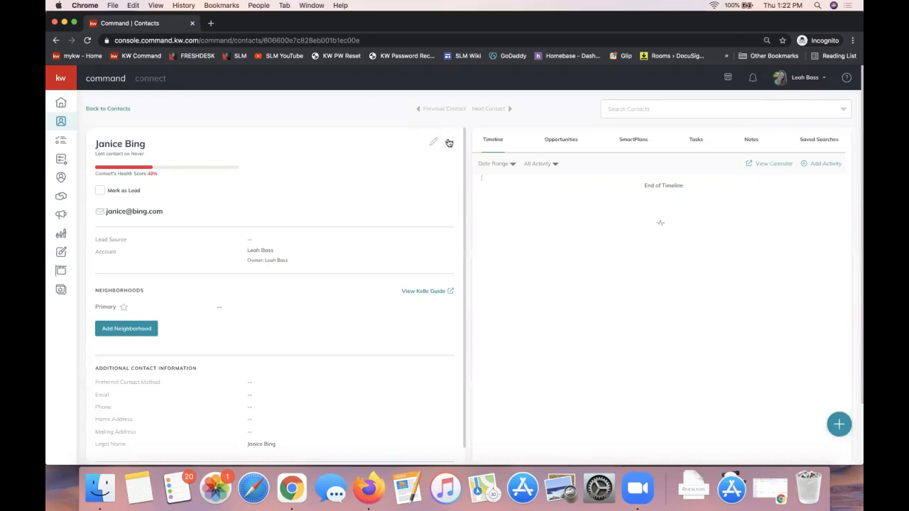
Explore moving the contact to the Yates & Maxwell Properties (Team) account, closing the account choice without applying it
click(448, 142)
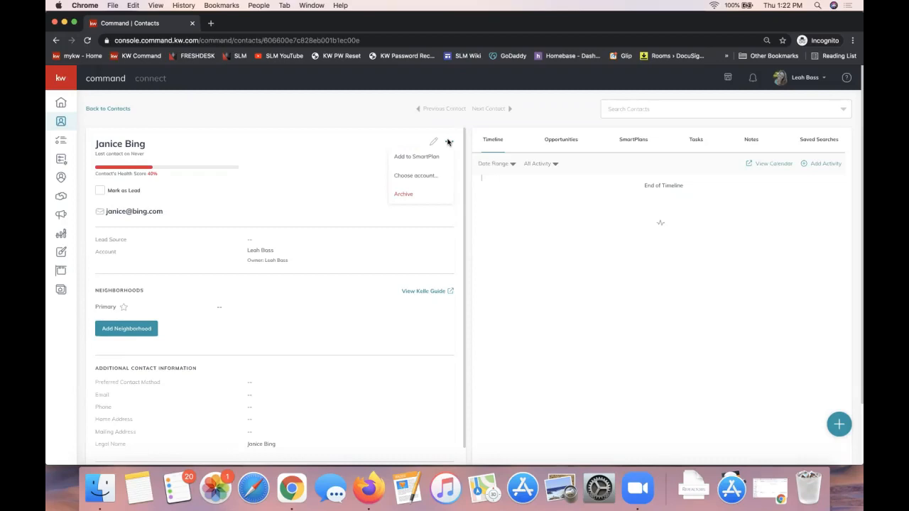
click(449, 142)
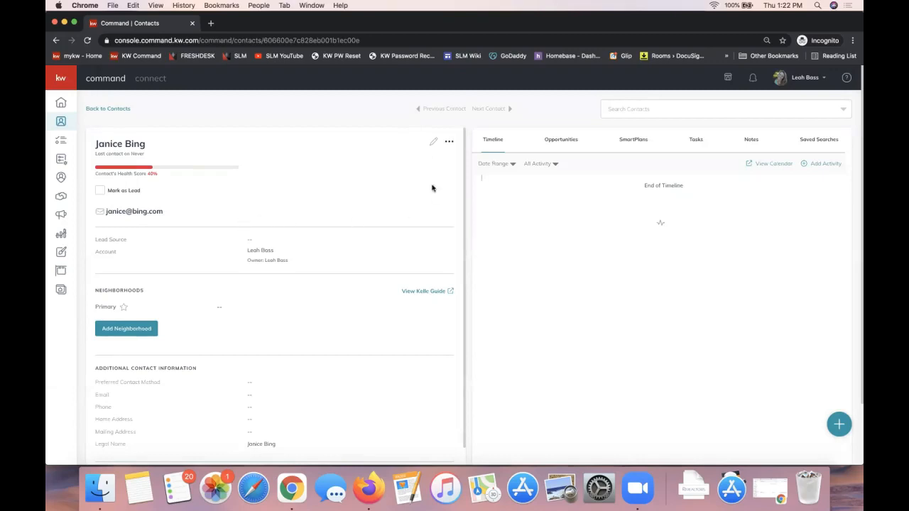
click(453, 142)
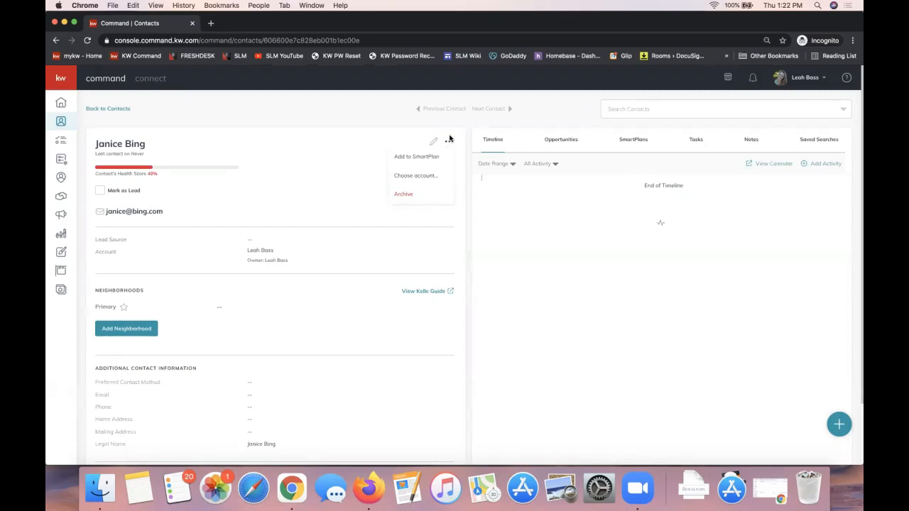
click(415, 176)
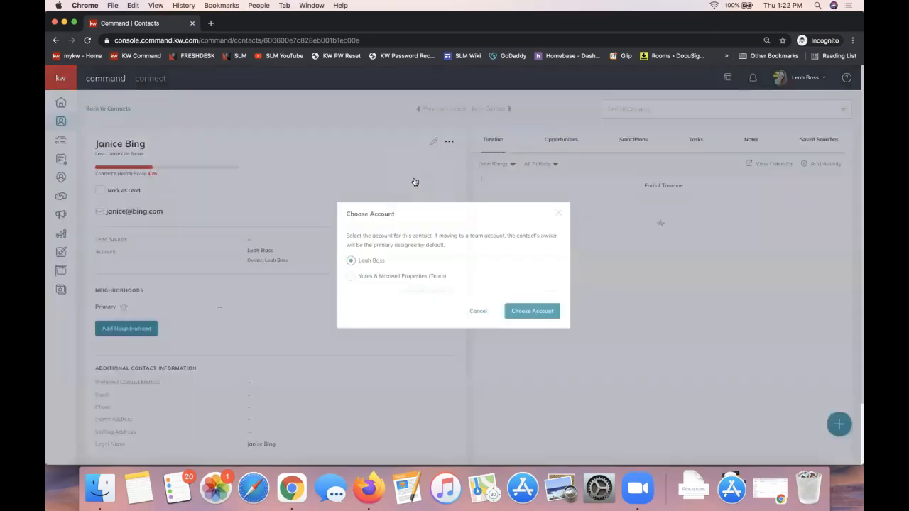
click(352, 277)
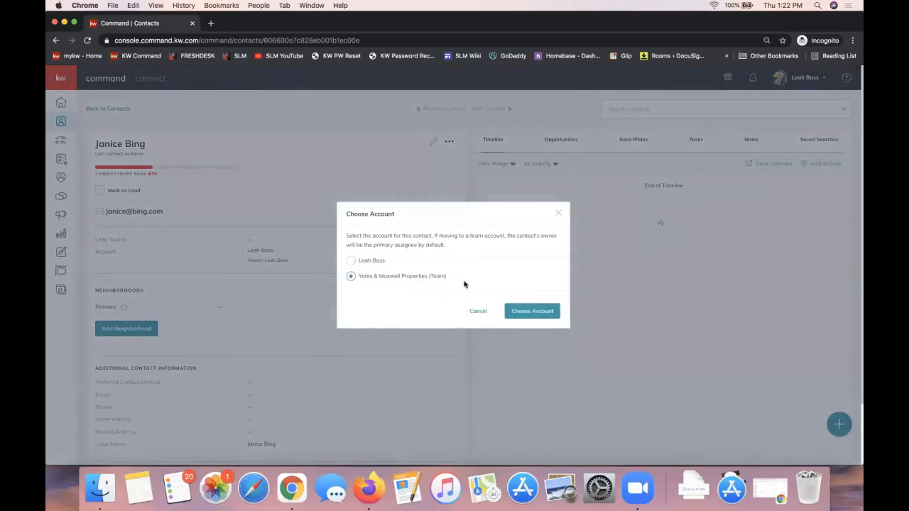
click(560, 214)
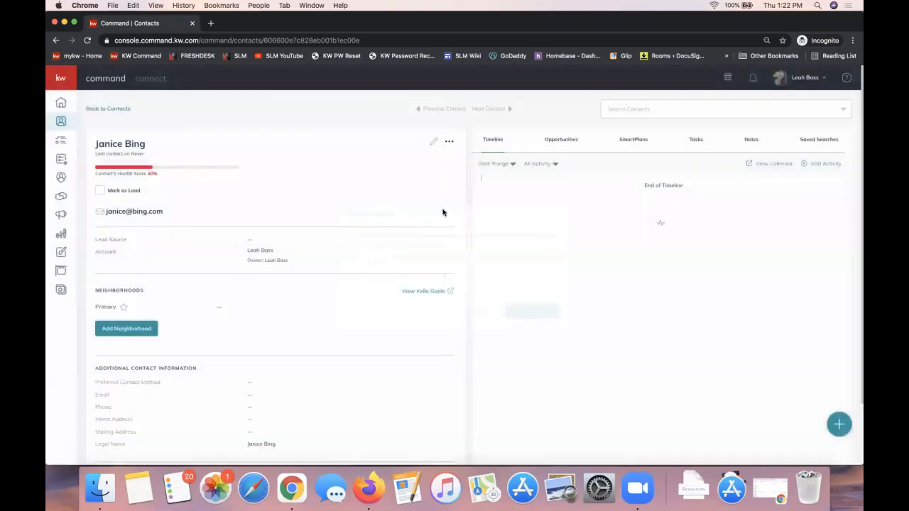
click(447, 143)
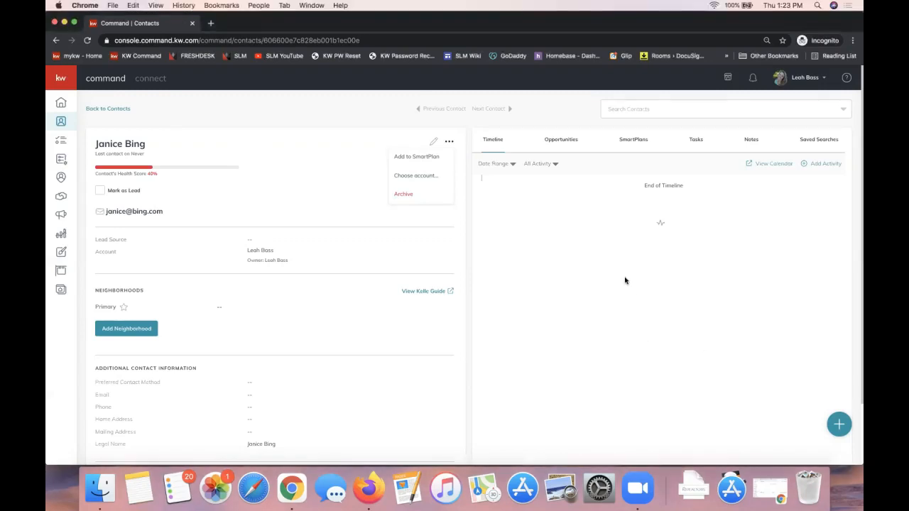
click(565, 217)
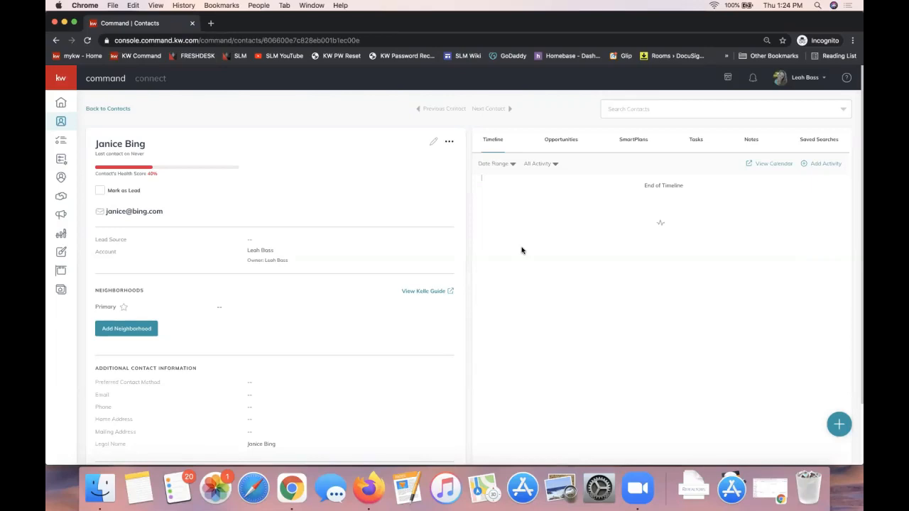
Start a new opportunity from the contact's record with Listing as the opportunity type
click(565, 148)
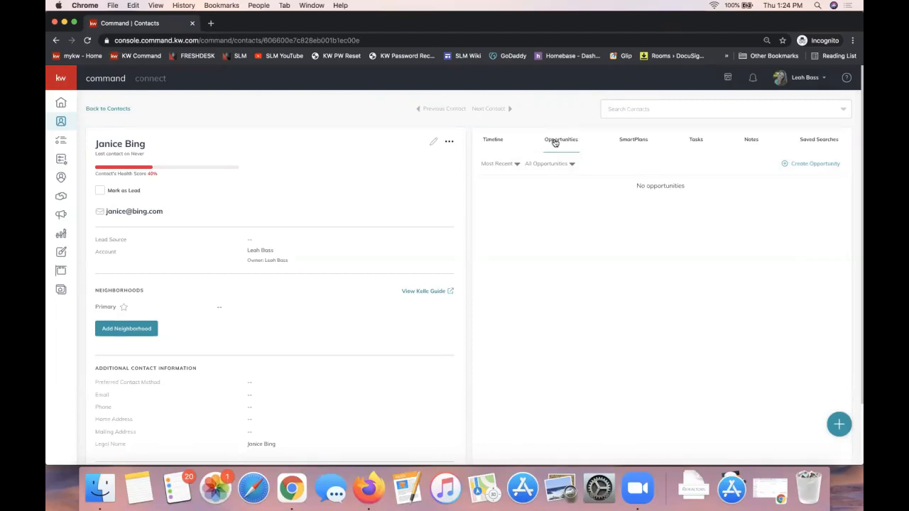
click(811, 165)
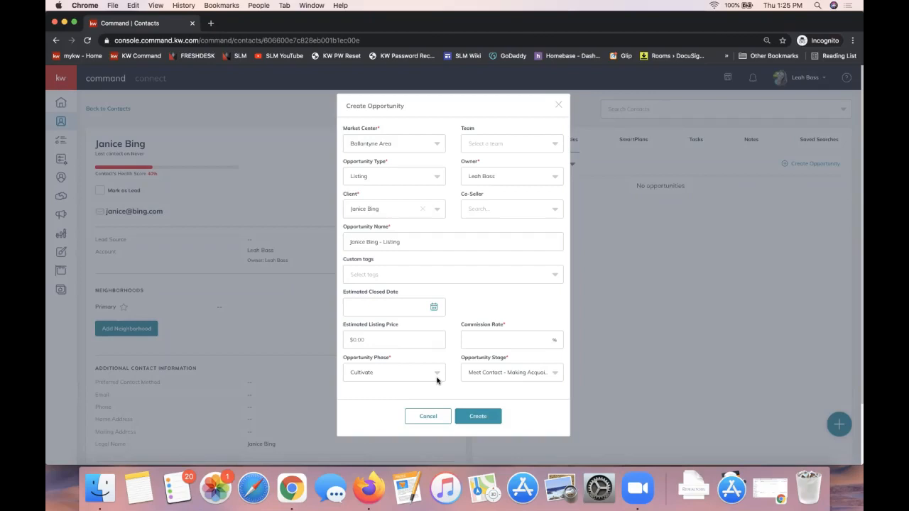
triple_click(360, 164)
click(352, 177)
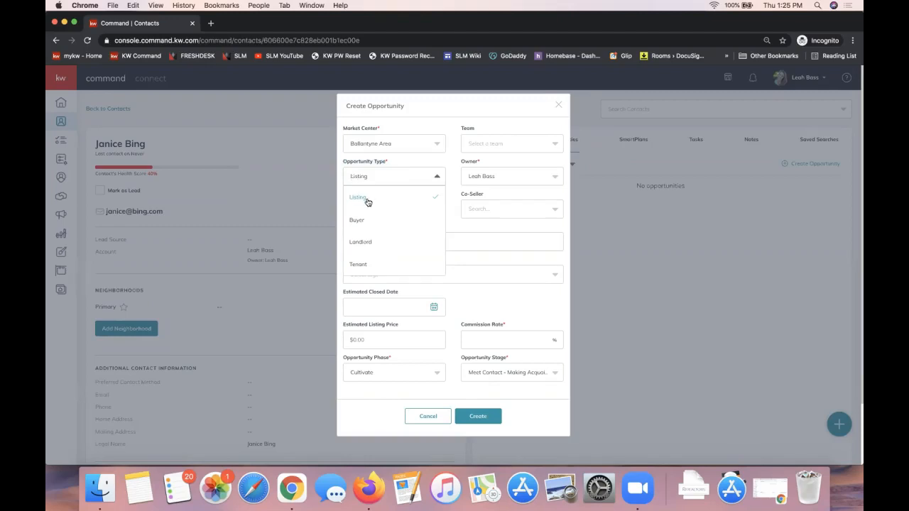
click(368, 203)
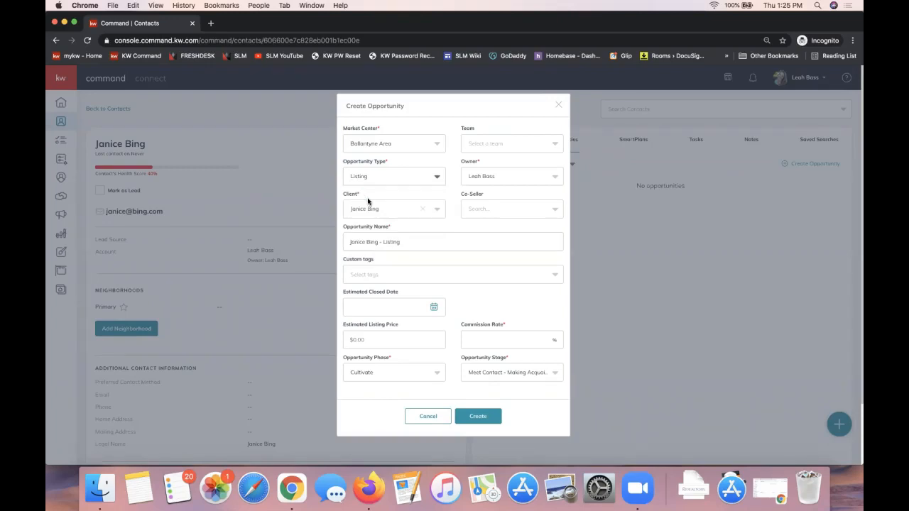
Add the property's street address and a dash in front of the default opportunity name
click(348, 242)
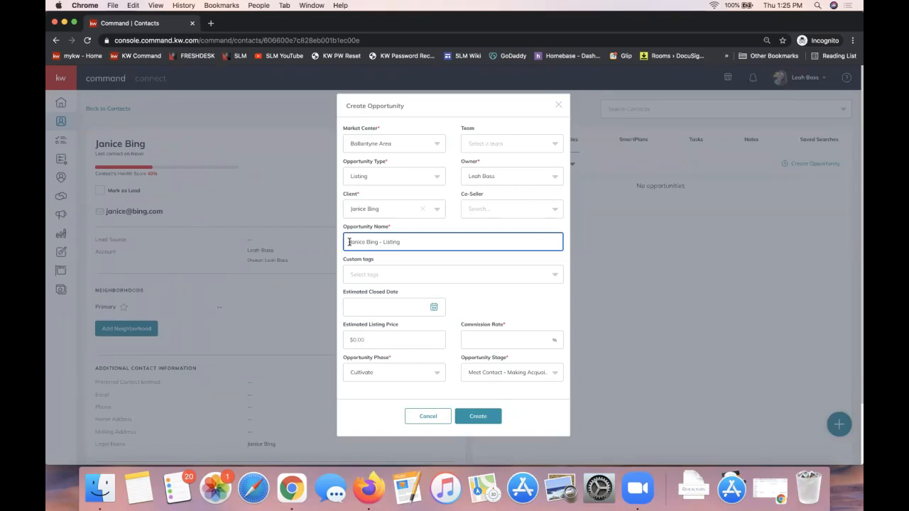
text(123 Central Perk Dr -)
key(super+a)
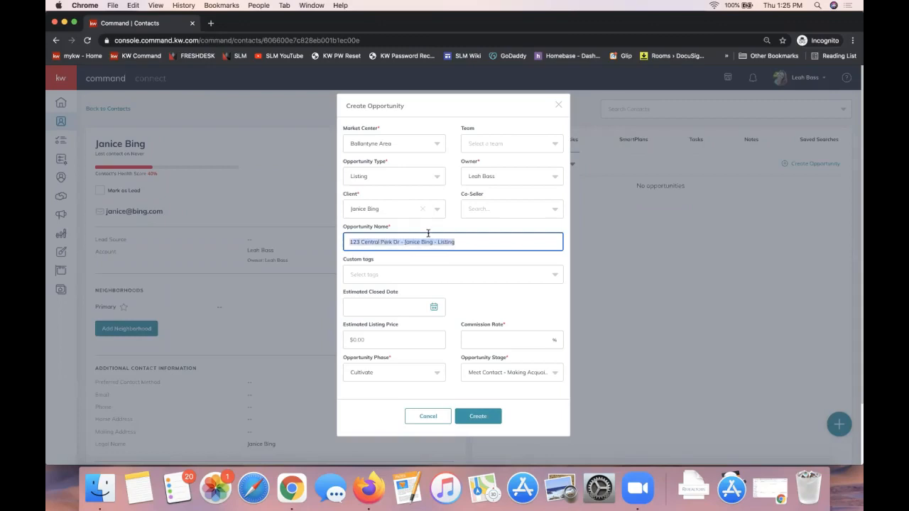
click(468, 263)
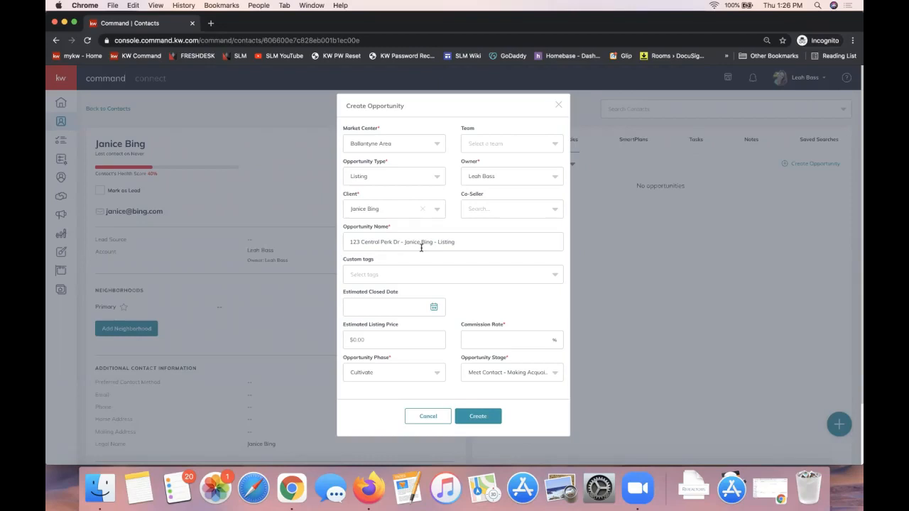
Set the opportunity's commission rate to 3%
click(490, 343)
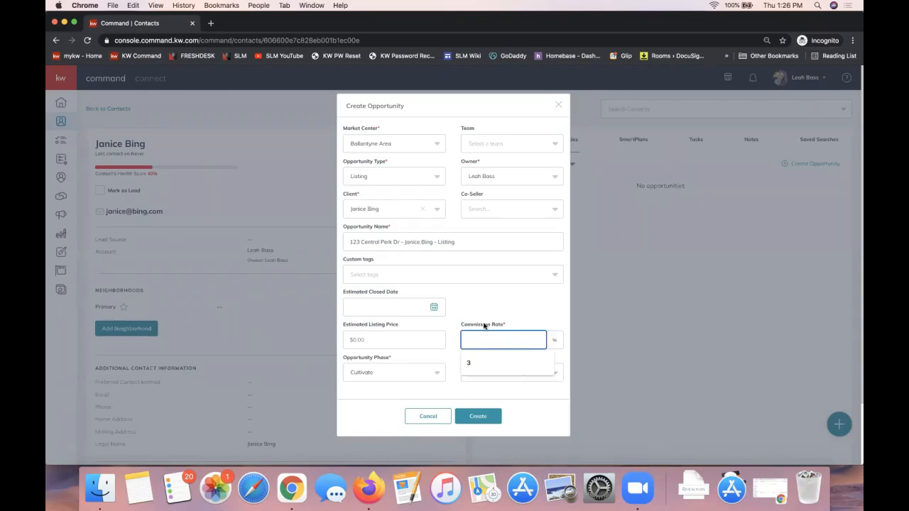
text(3)
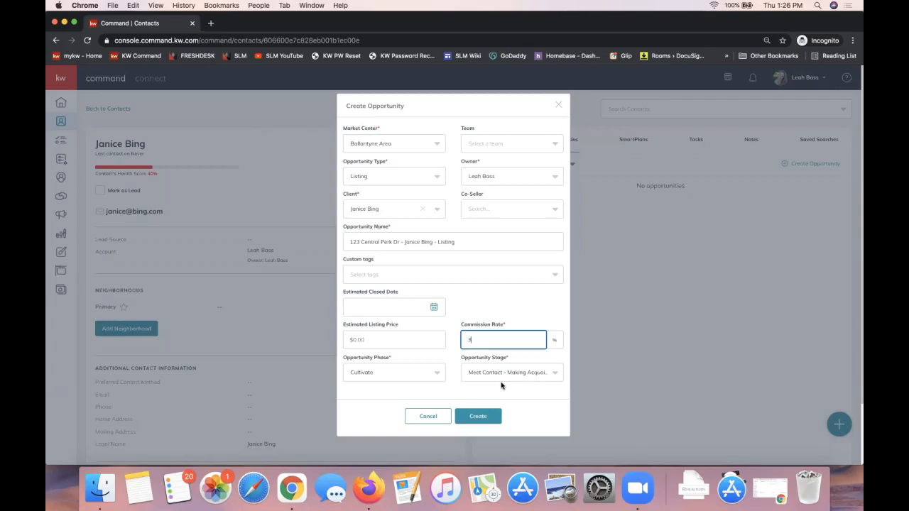
double_click(473, 341)
Review the required opportunity type, opportunity name, commission rate and market center fields, including the available market center choices
triple_click(360, 163)
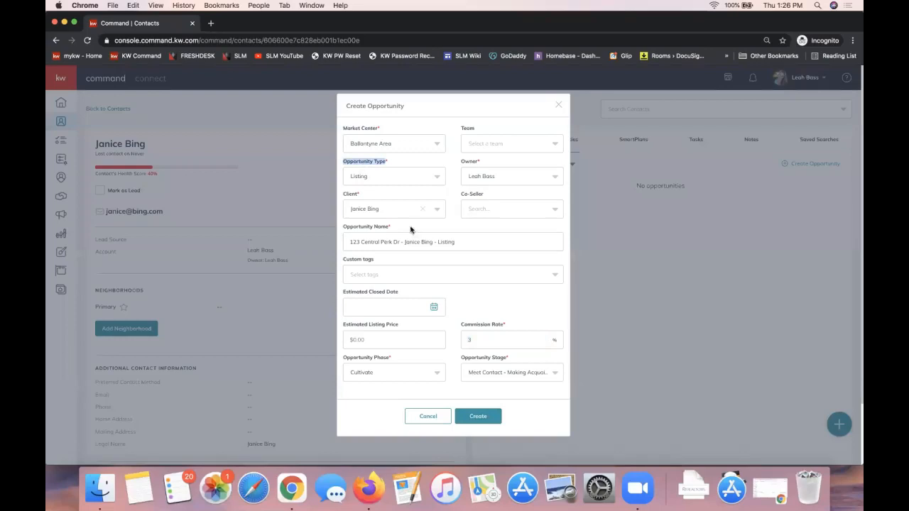
triple_click(372, 231)
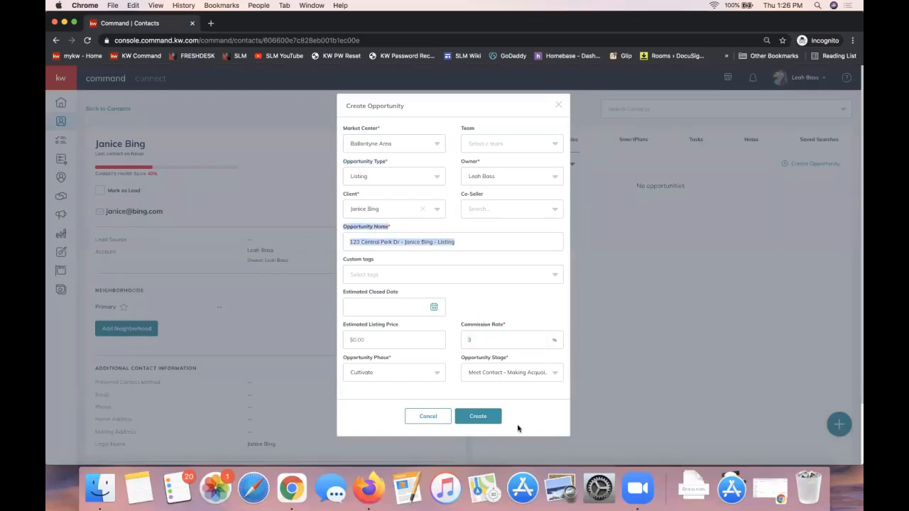
triple_click(474, 327)
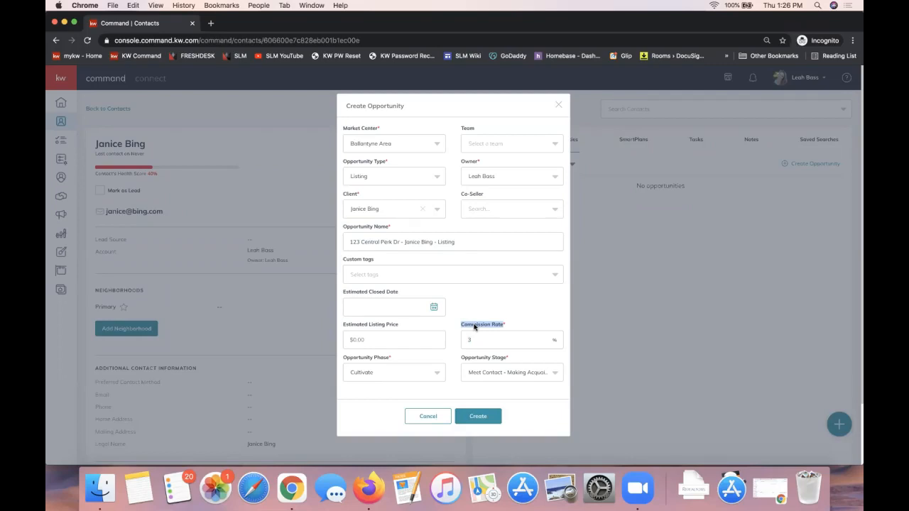
click(384, 125)
triple_click(351, 130)
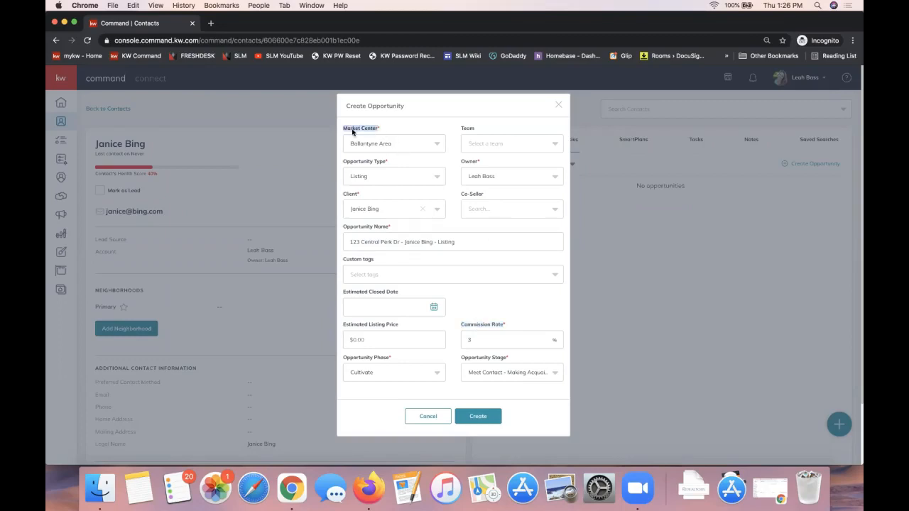
click(360, 149)
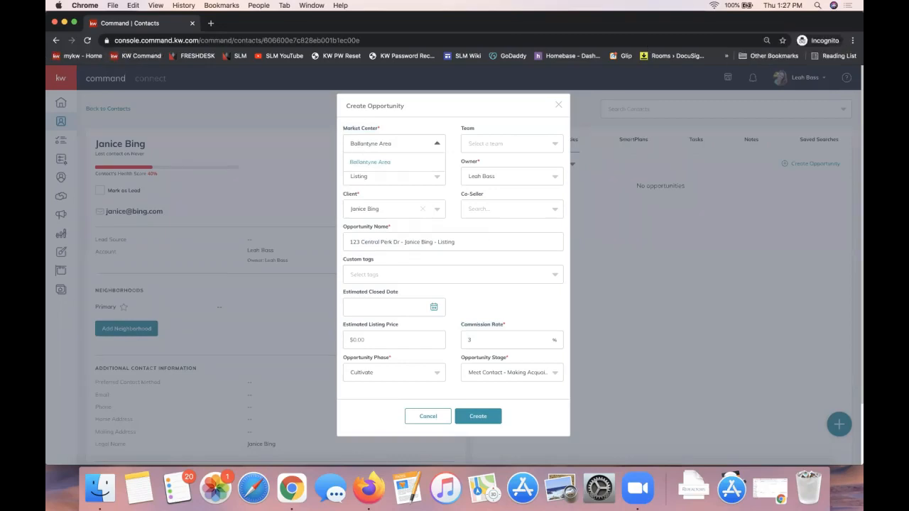
click(403, 151)
Try assigning the opportunity to the Yates & Maxwell Properties team
click(485, 145)
click(487, 167)
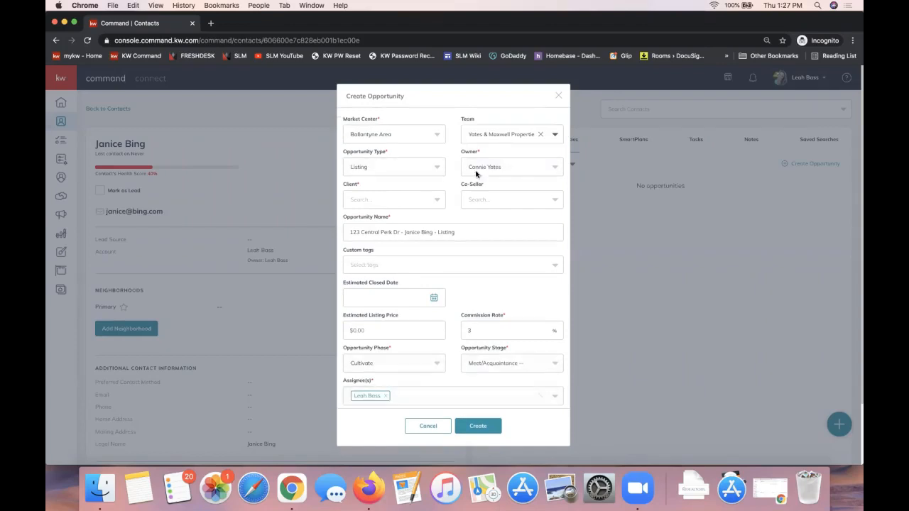
scroll(412, 393, down, 2)
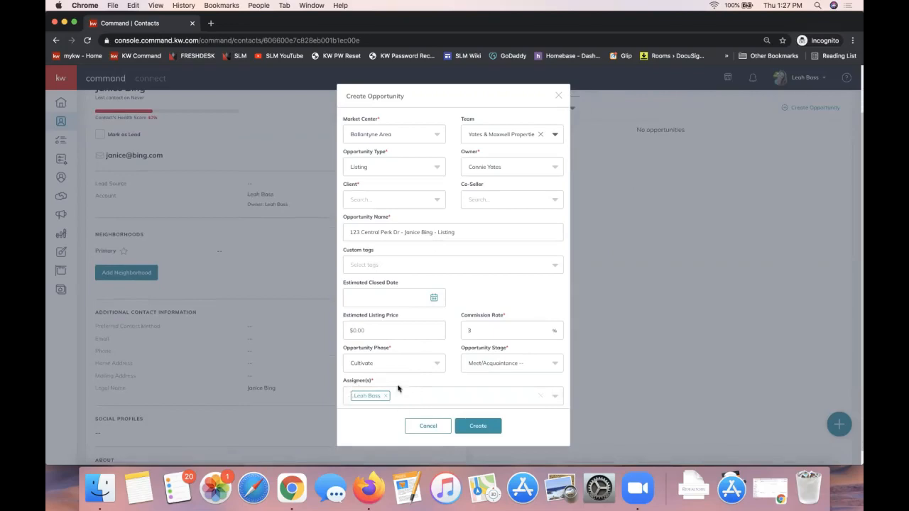
Add the two remaining team members as assignees, and close the opportunity form without creating it
double_click(357, 380)
click(412, 398)
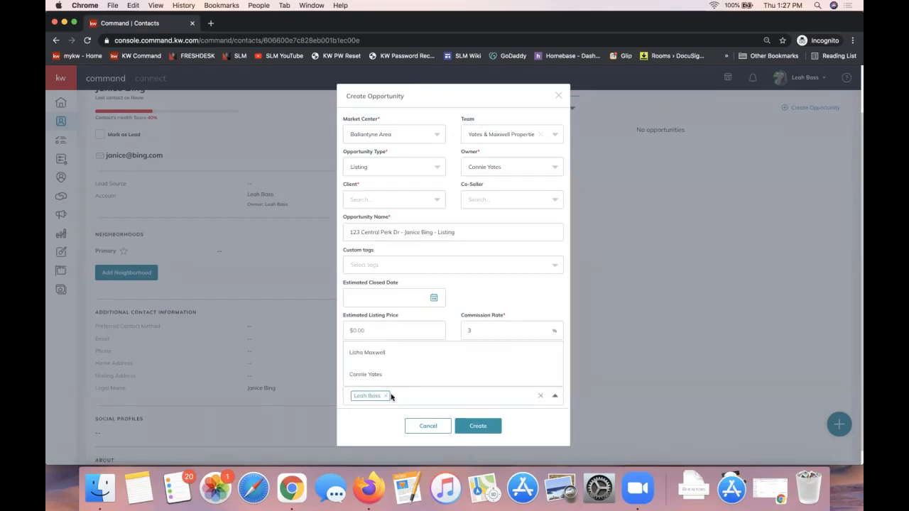
click(364, 358)
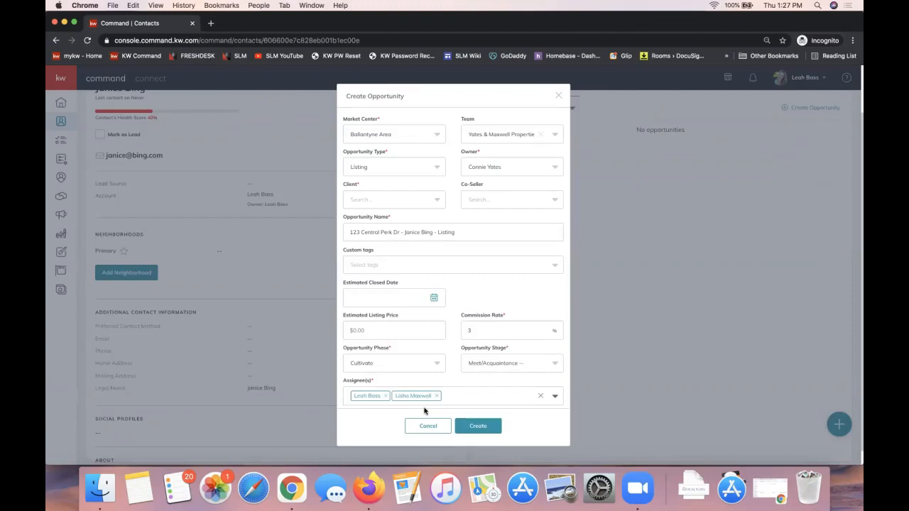
click(458, 402)
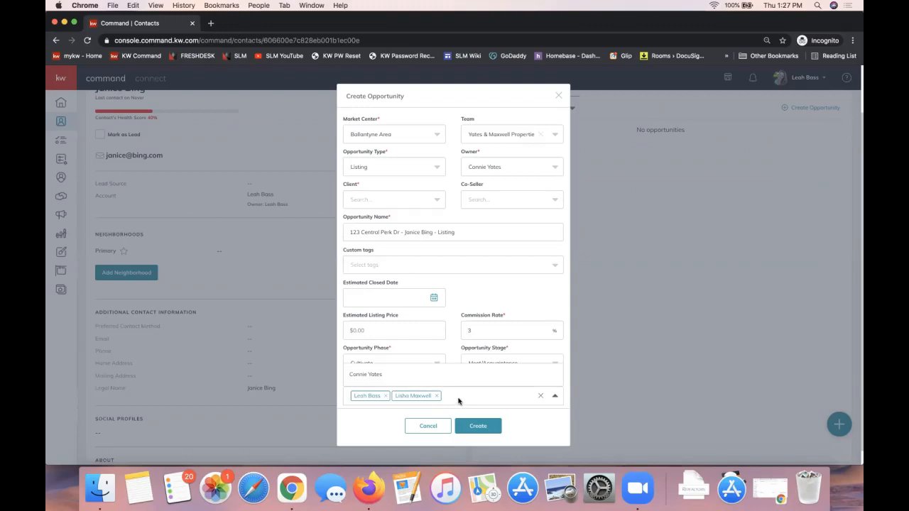
click(402, 382)
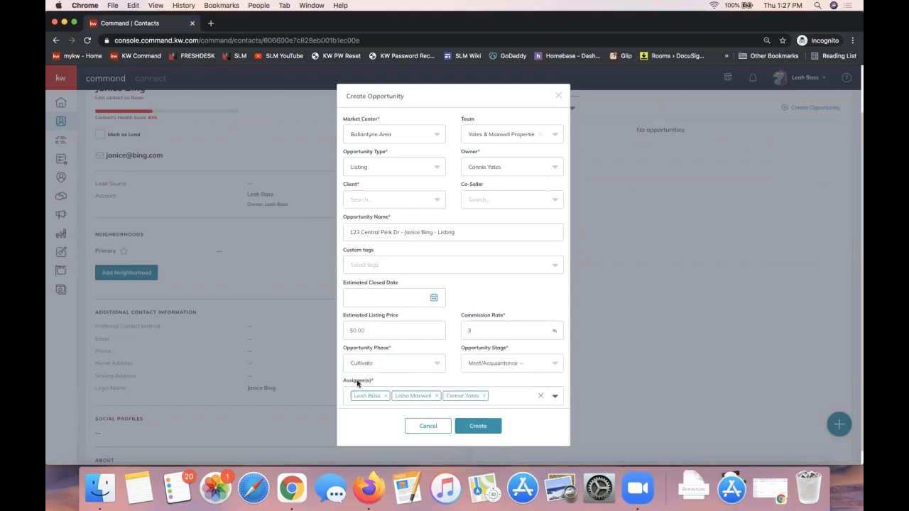
click(558, 96)
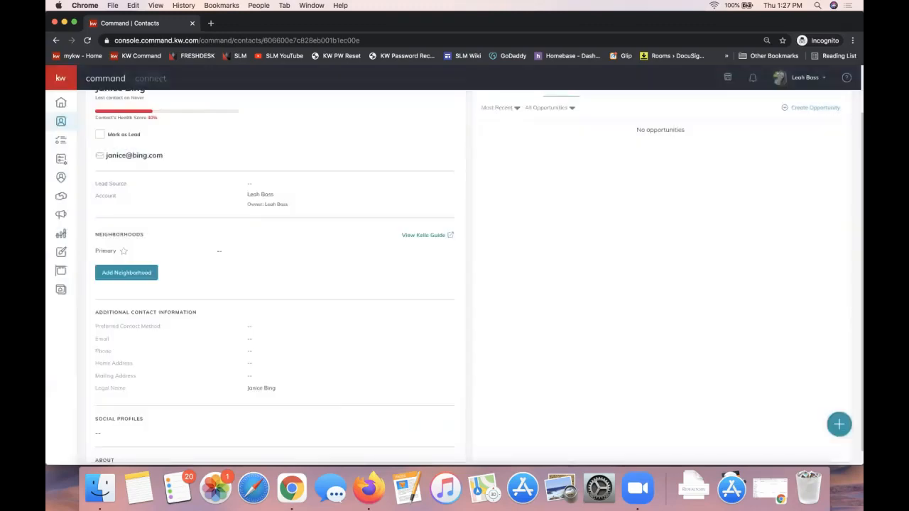
Start a fresh opportunity for the contact and prefix its name with the property's street address and a dash
click(815, 108)
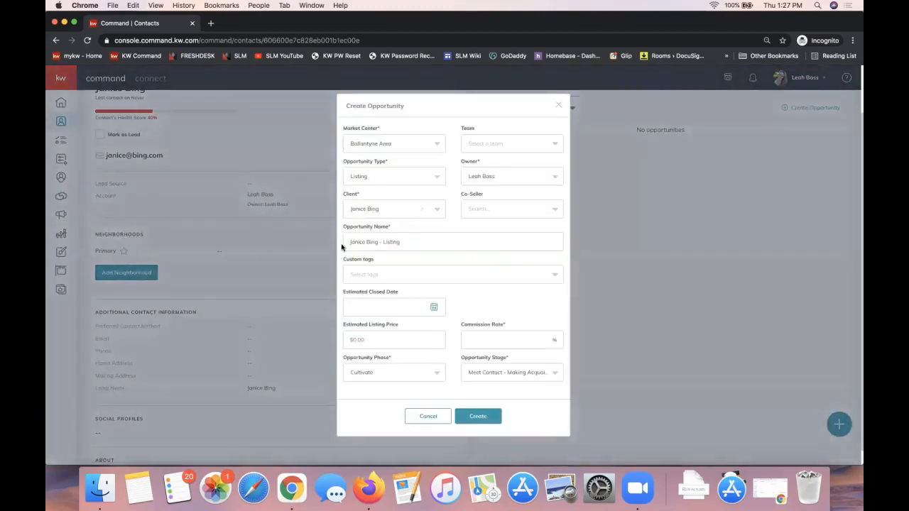
click(346, 241)
text(123 Cen)
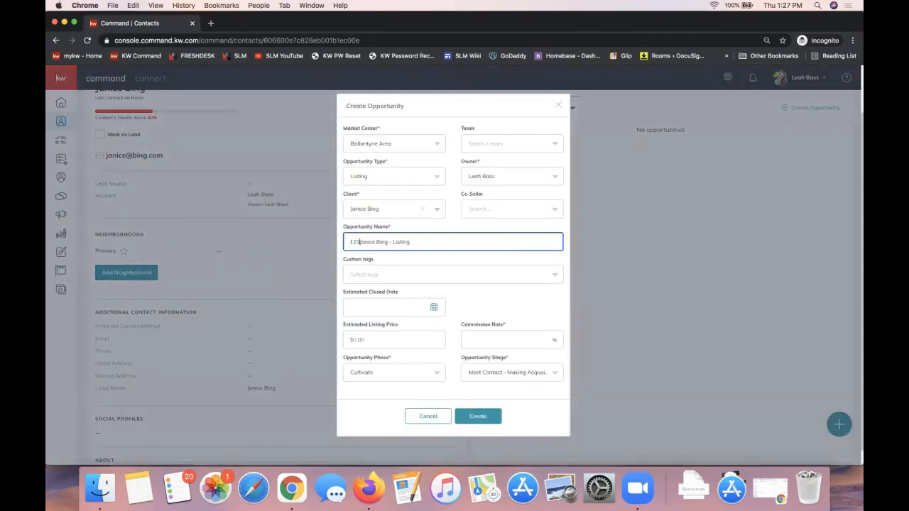
text(tral Perk -)
key(BackSpace)
key(BackSpace)
key(BackSpace)
text(Dr)
key(BackSpace)
key(BackSpace)
key(BackSpace)
text(Dr -)
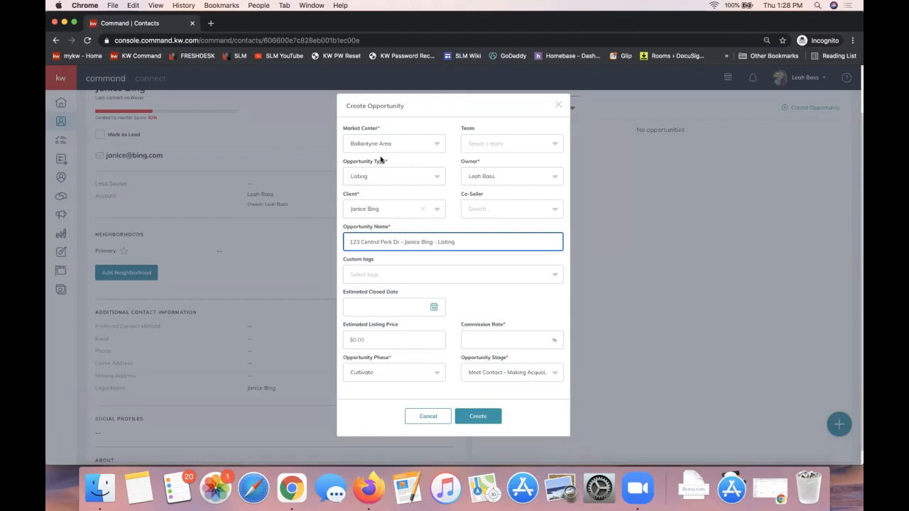
Review the owner and client fields, and set the related spouse contact as the co-seller
double_click(469, 164)
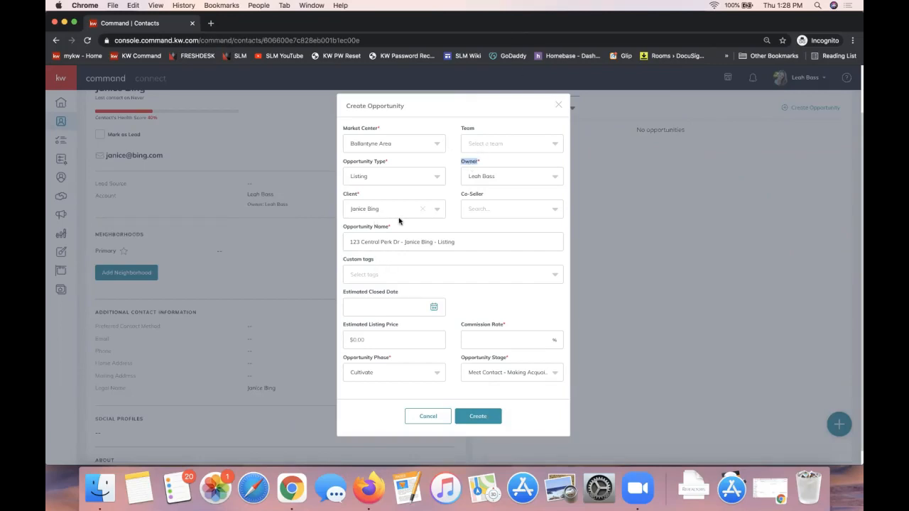
double_click(349, 194)
triple_click(470, 195)
double_click(349, 194)
click(486, 210)
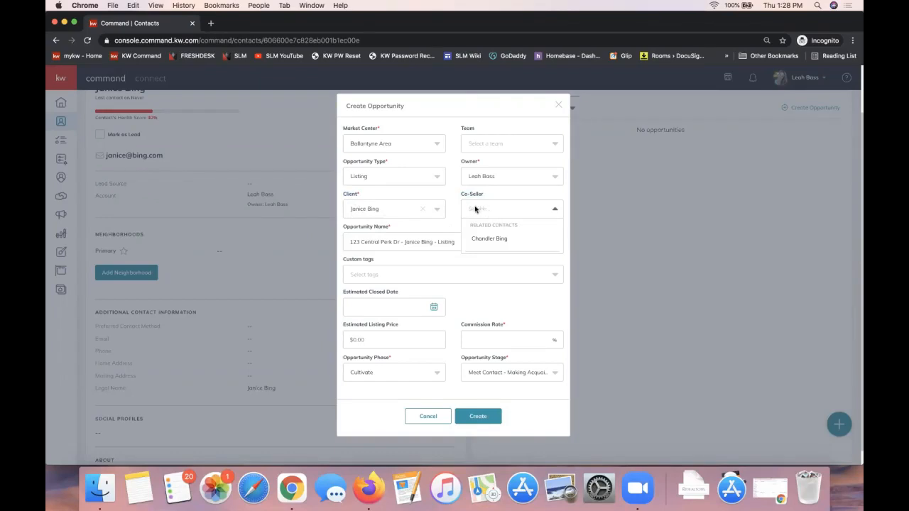
click(480, 242)
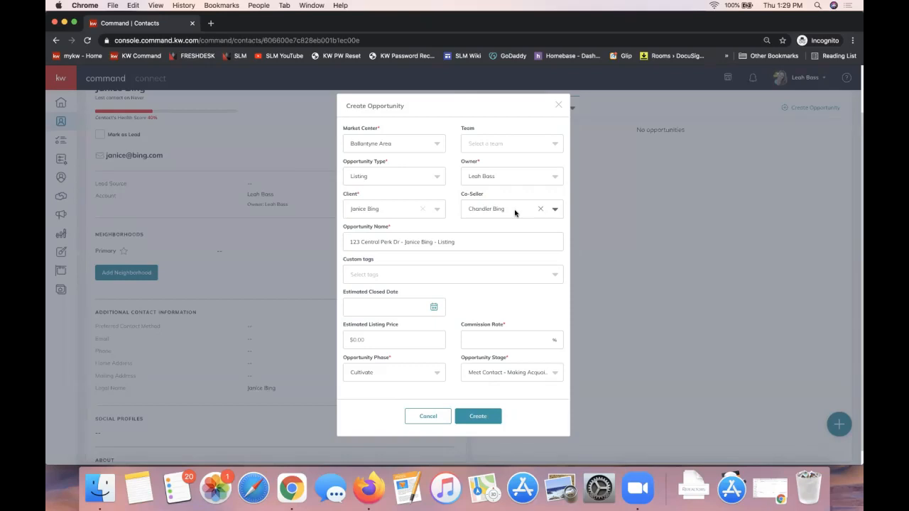
Set the commission rate to 3% and create the opportunity
click(484, 339)
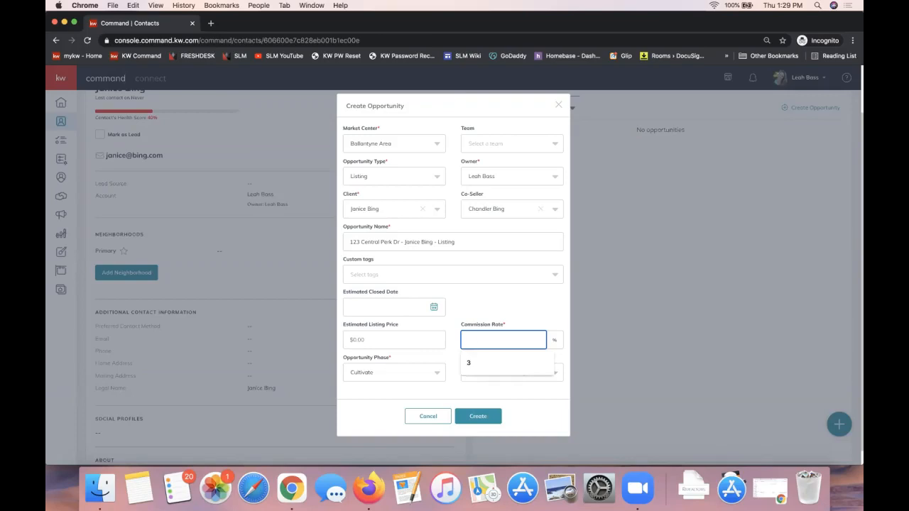
text(3)
click(474, 315)
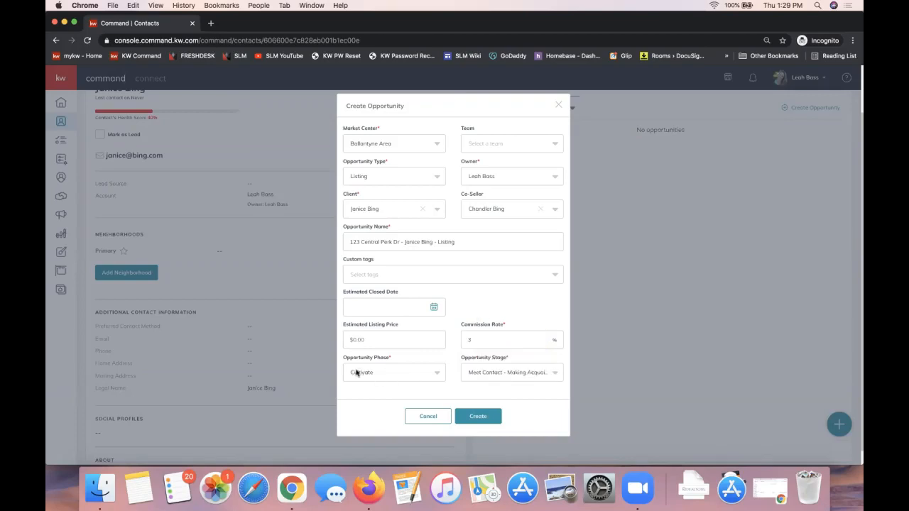
click(475, 422)
click(477, 421)
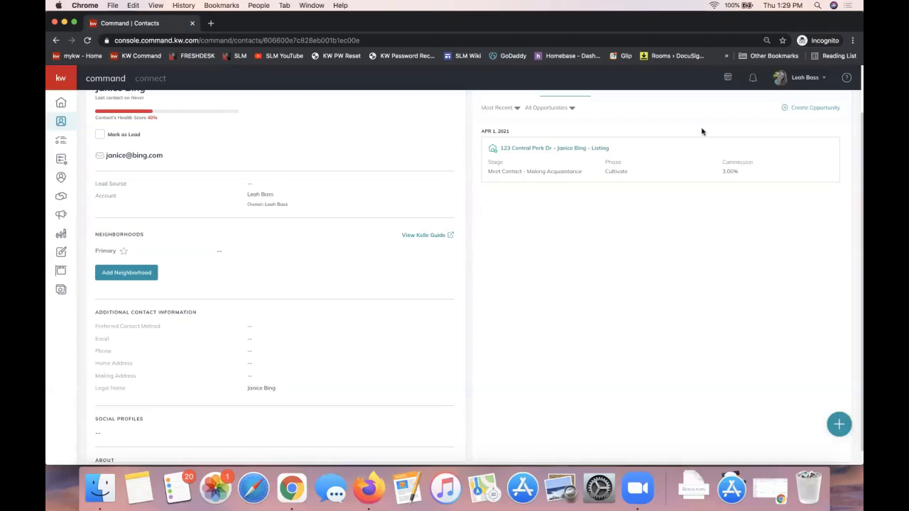
Open the new listing opportunity from the contact's record and go to its documents section
scroll(629, 274, up, 2)
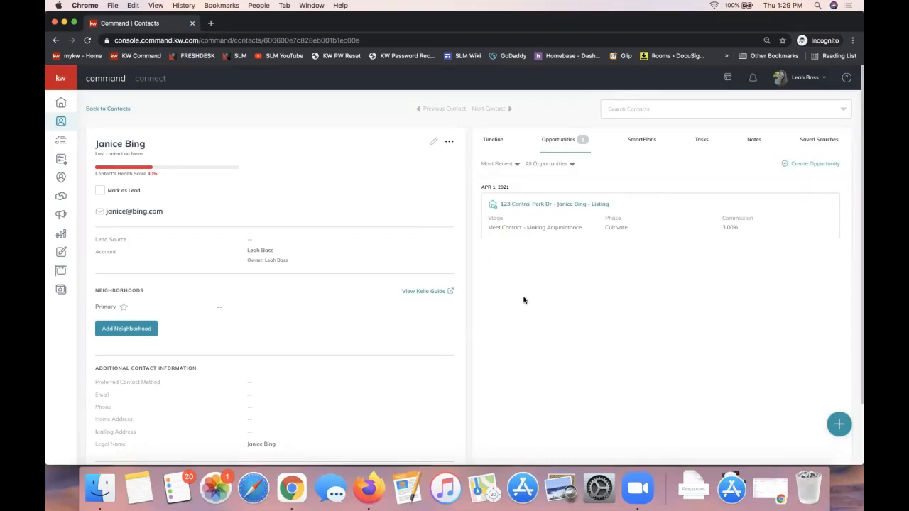
click(62, 123)
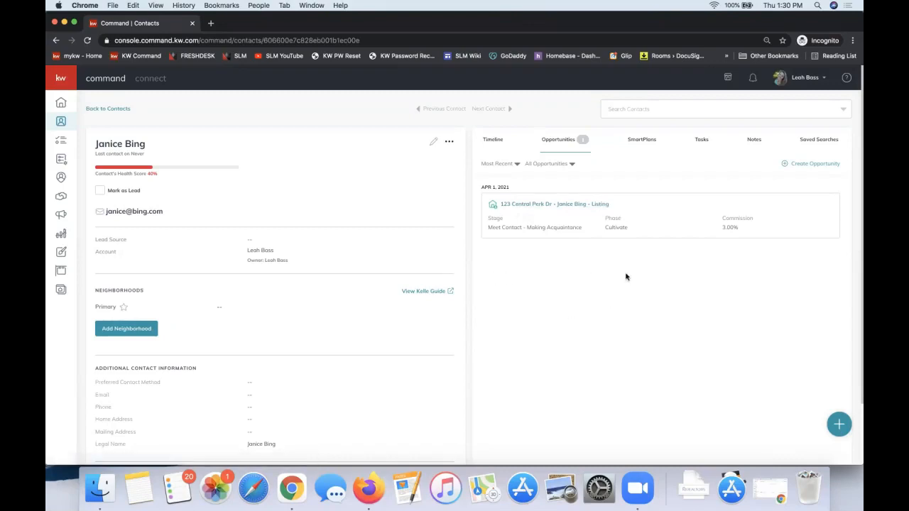
click(549, 205)
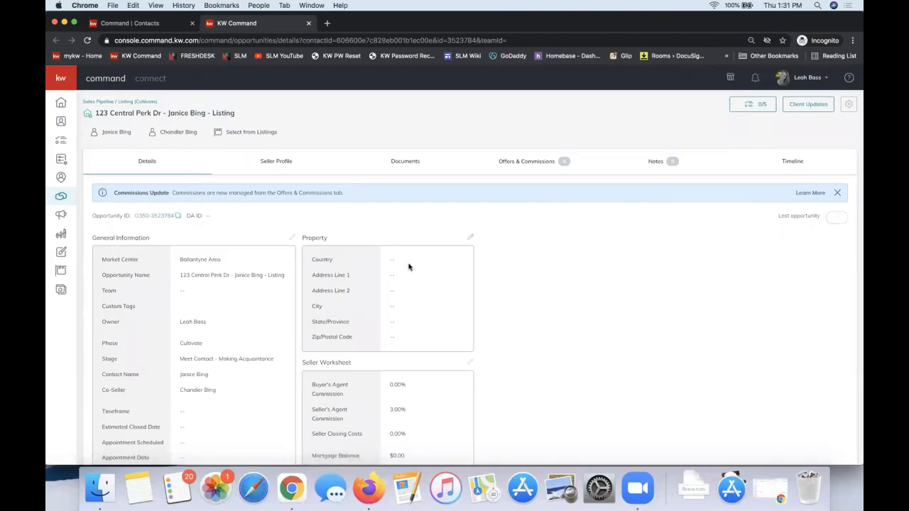
click(402, 171)
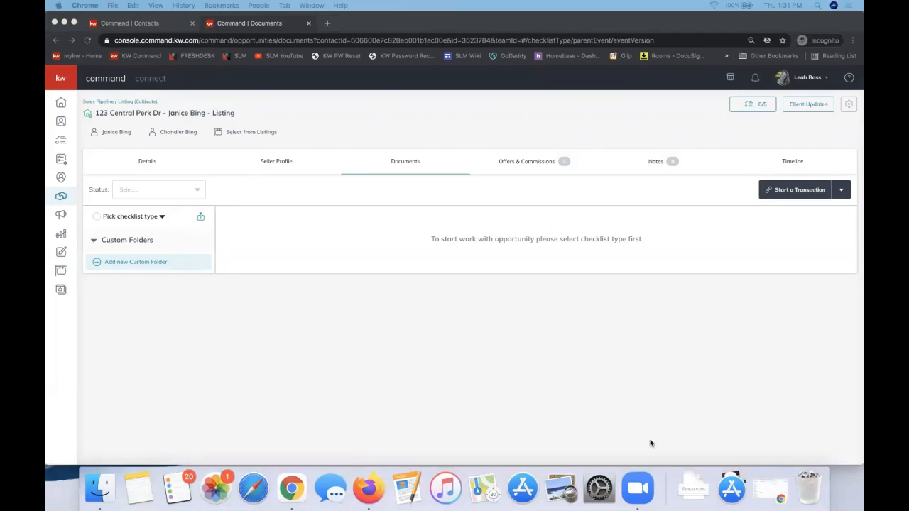
click(649, 365)
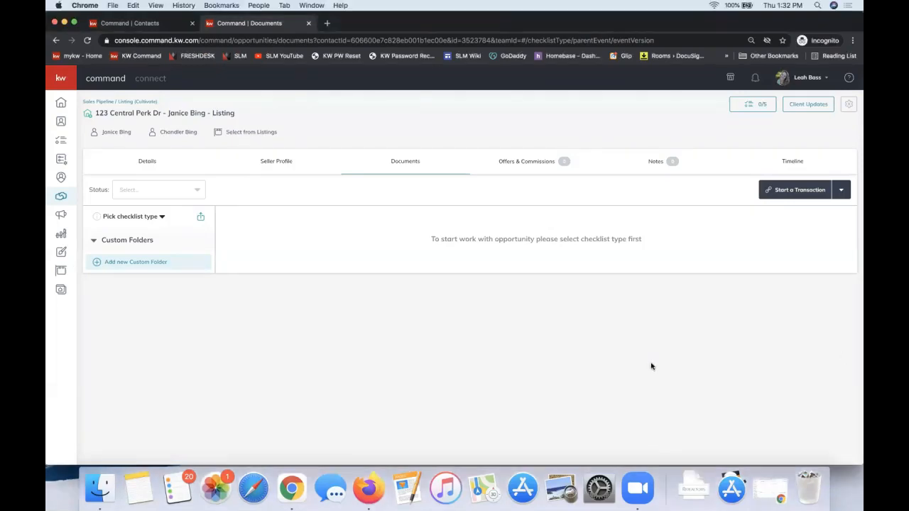
Start the opportunity's transaction with DocuSign, and sign in to DocuSign Rooms using the saved account e-mail and password
click(789, 192)
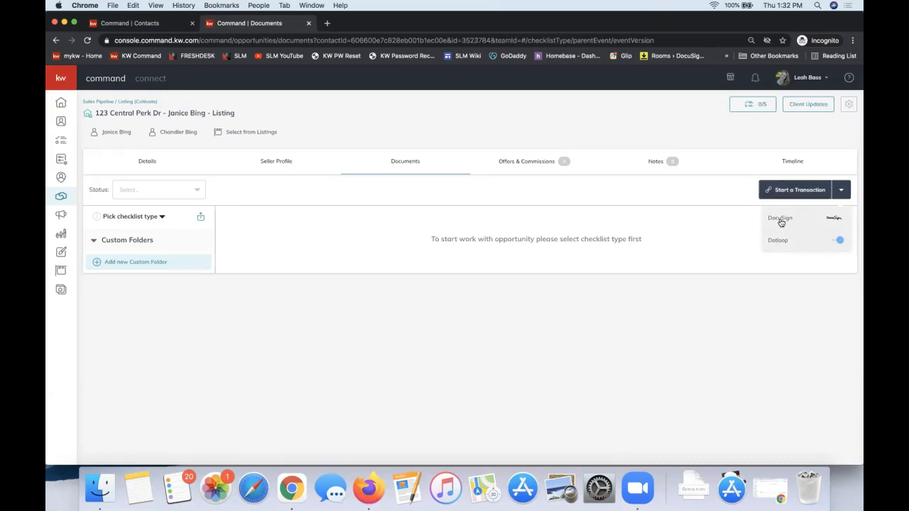
click(780, 218)
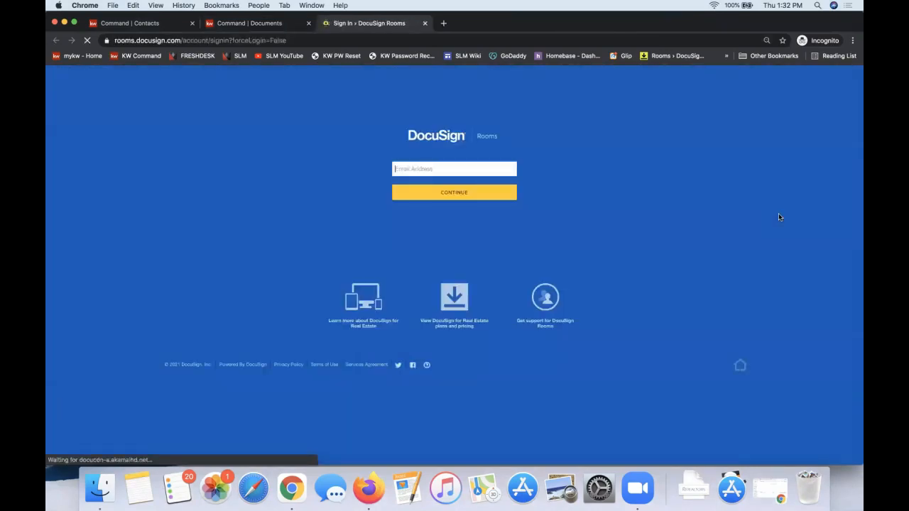
text(leah)
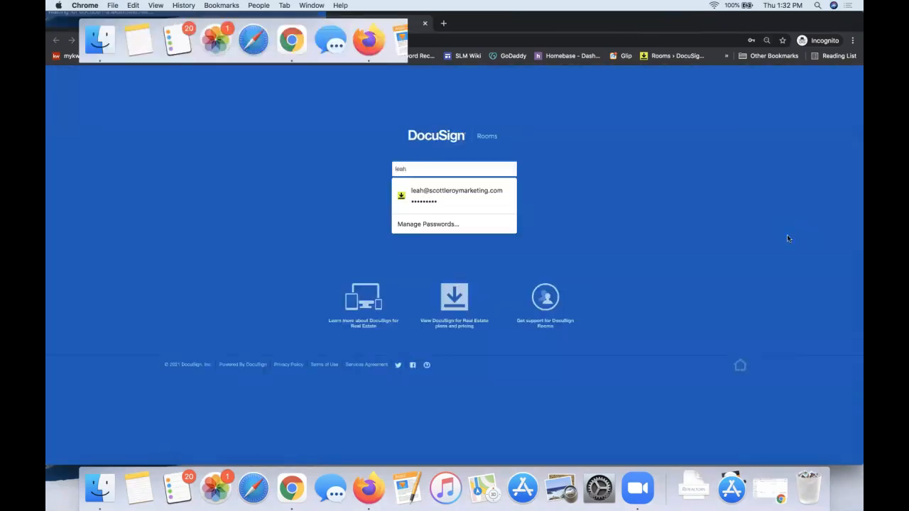
click(445, 197)
click(431, 196)
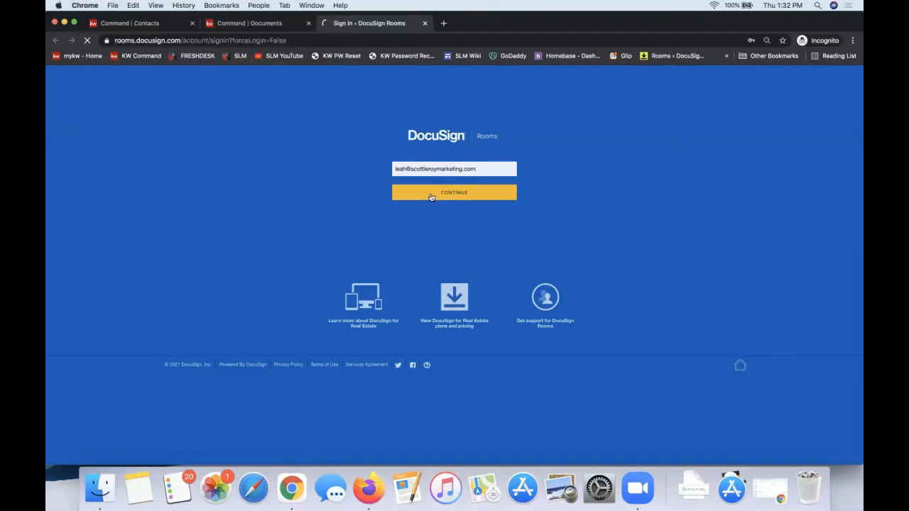
click(410, 234)
click(415, 252)
click(424, 260)
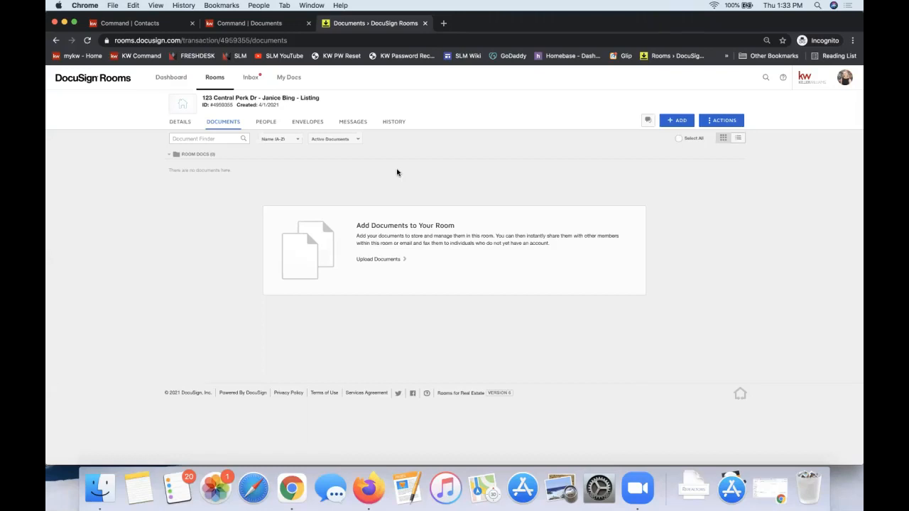
triple_click(310, 99)
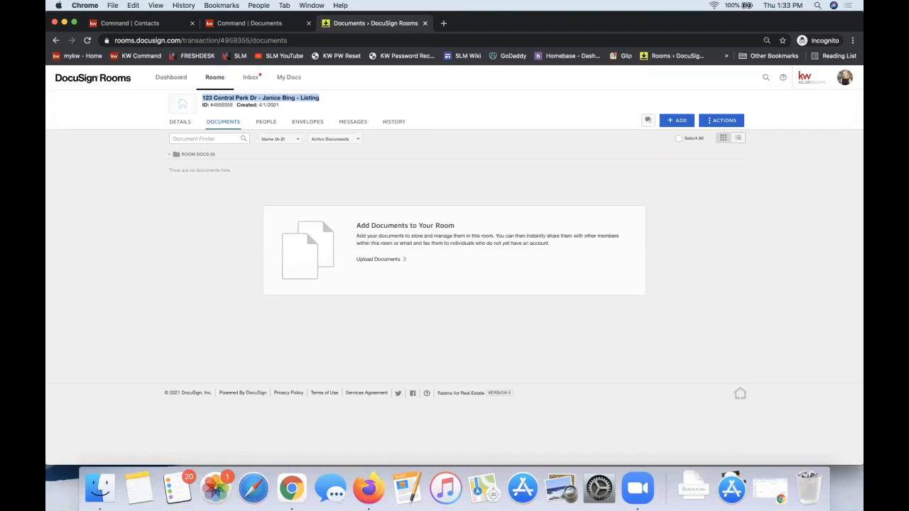
click(360, 169)
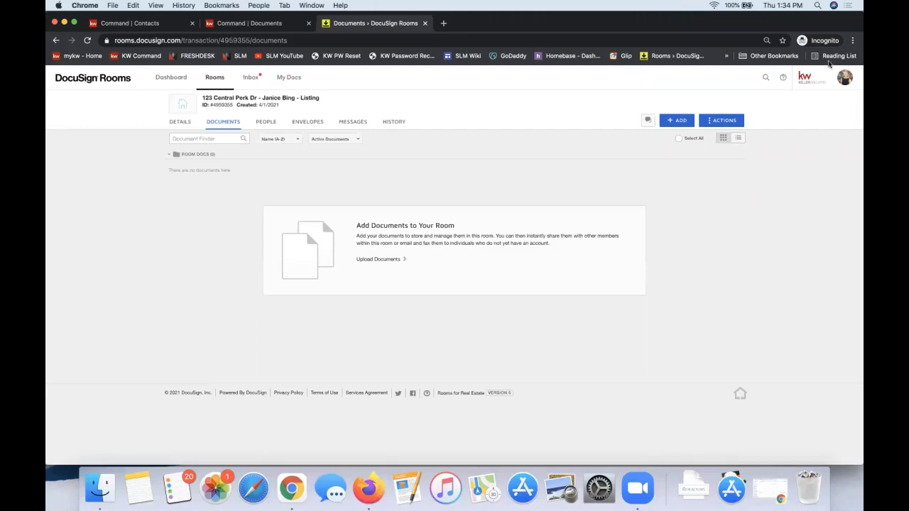
Copy the bookmarked link to the DocuSign privacy and security settings page
click(793, 58)
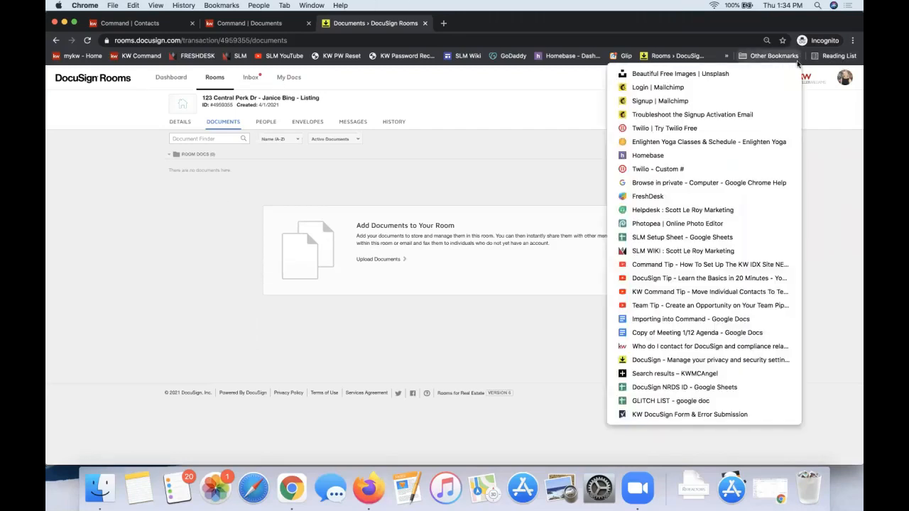
right_click(690, 363)
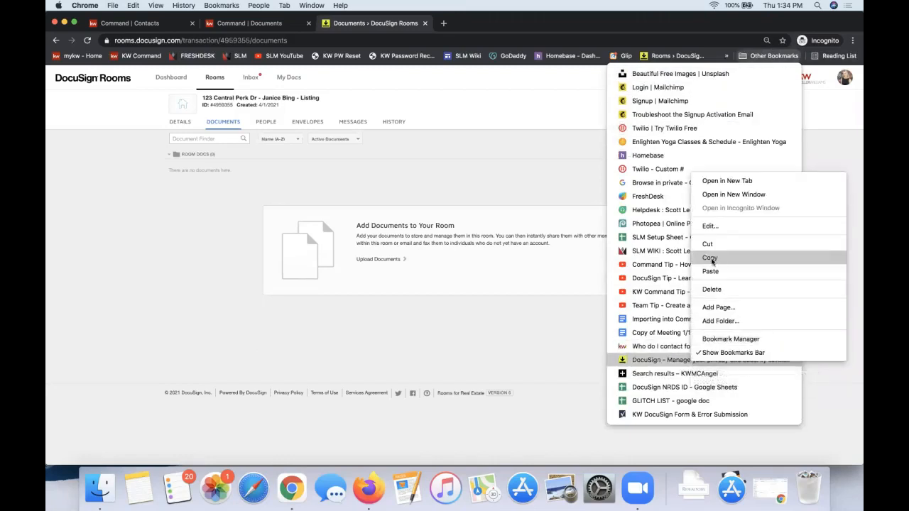
click(791, 258)
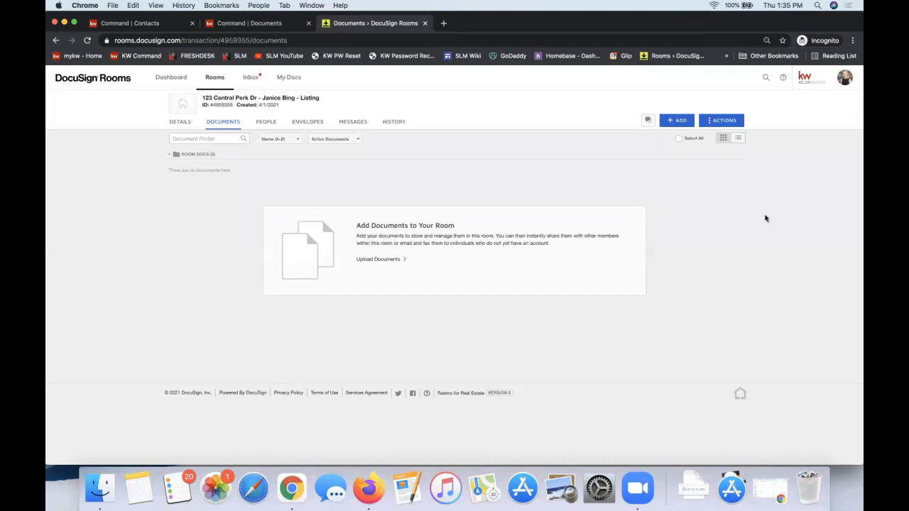
click(671, 121)
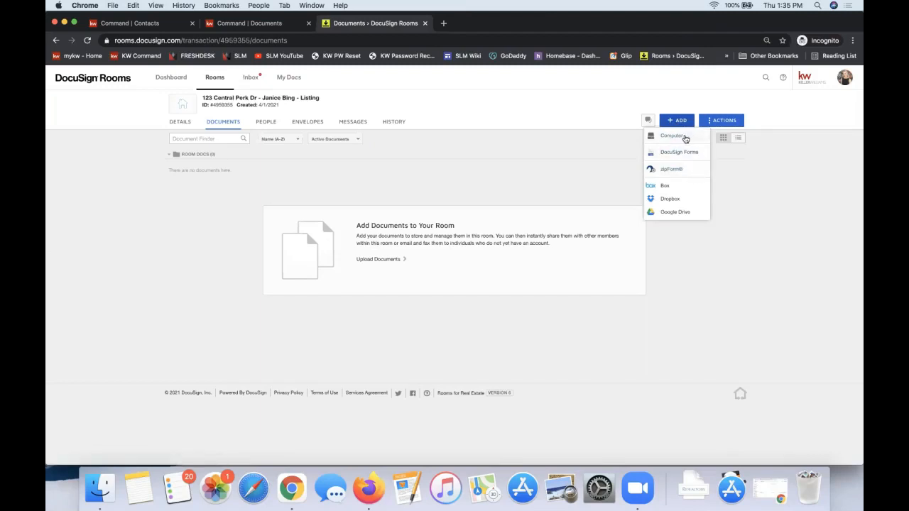
click(648, 157)
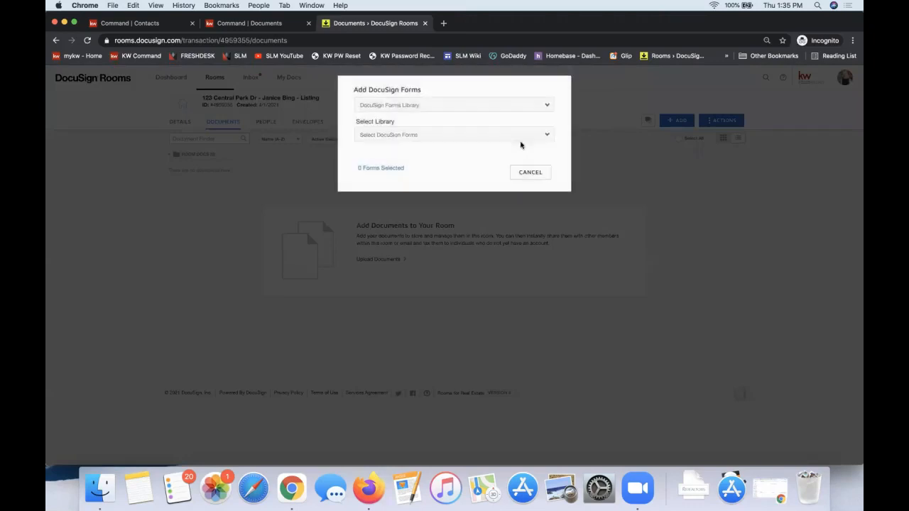
click(530, 172)
Start adding DocuSign forms to the room and browse the Canopy MLS and North Carolina Association of Realtors libraries
click(671, 122)
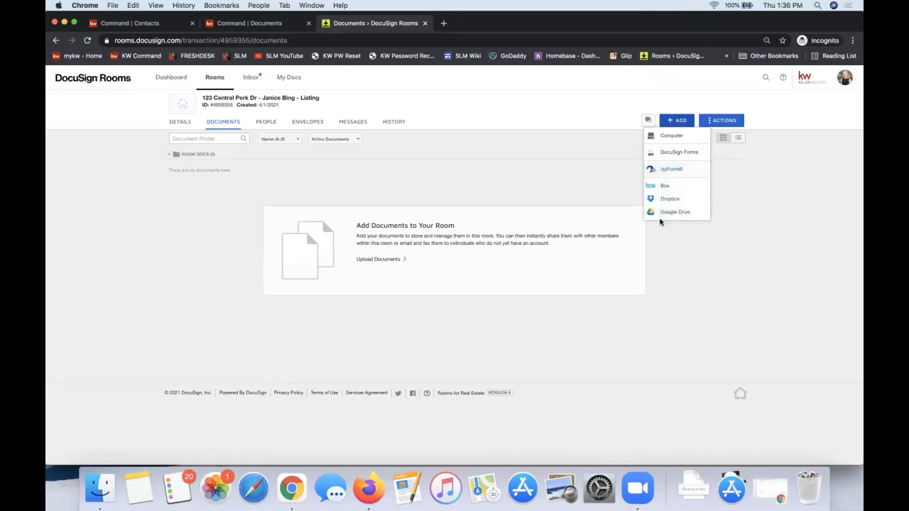
click(679, 153)
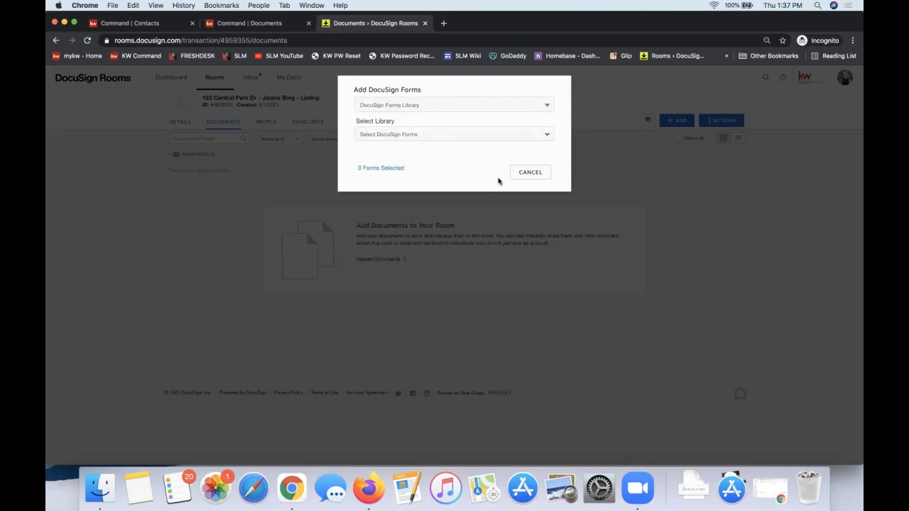
click(373, 106)
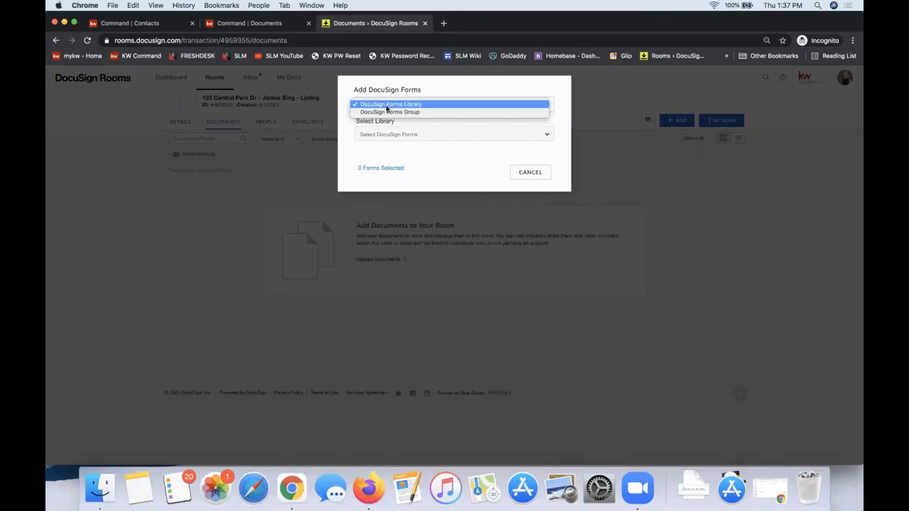
click(387, 107)
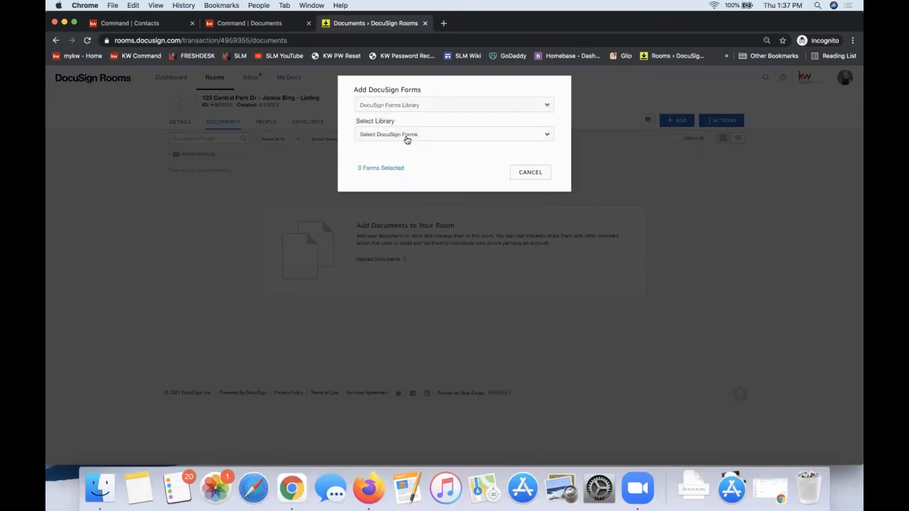
click(407, 139)
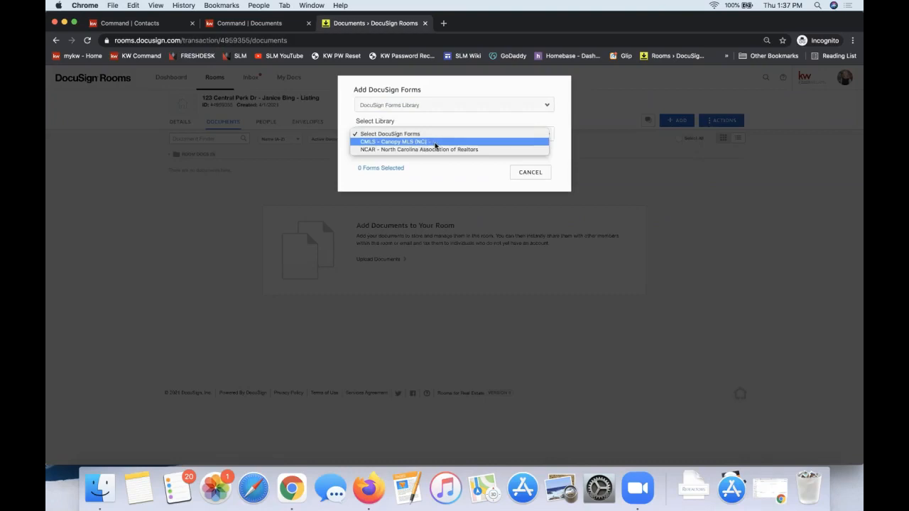
click(434, 142)
click(414, 135)
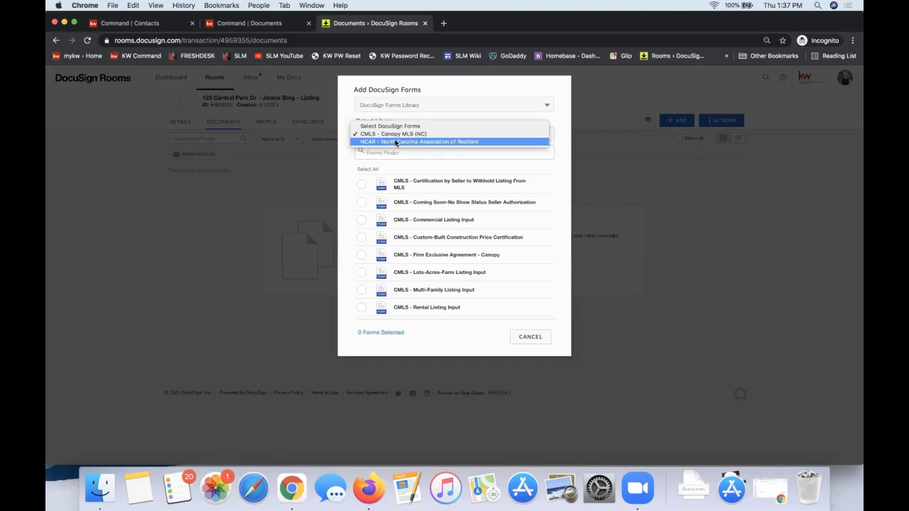
click(396, 142)
Switch the form source to DocuSign Forms Group and choose the NC Listing File group
click(396, 106)
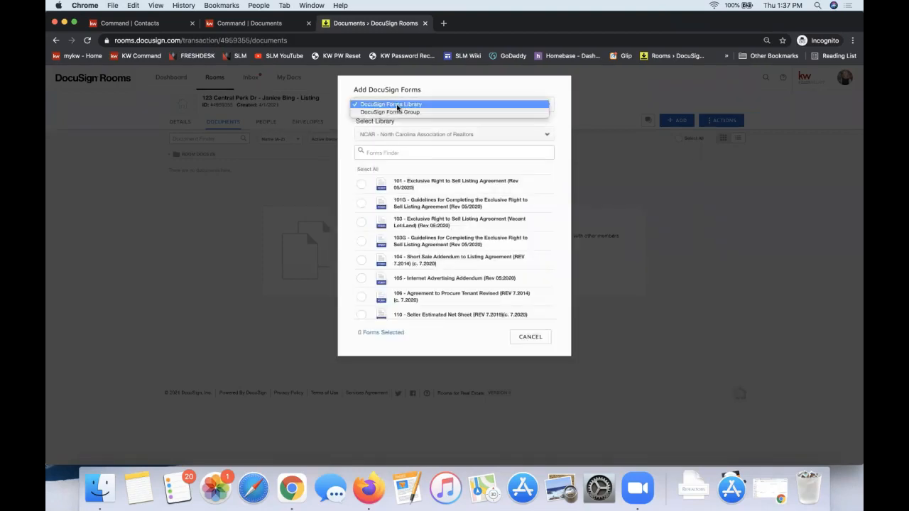
click(398, 112)
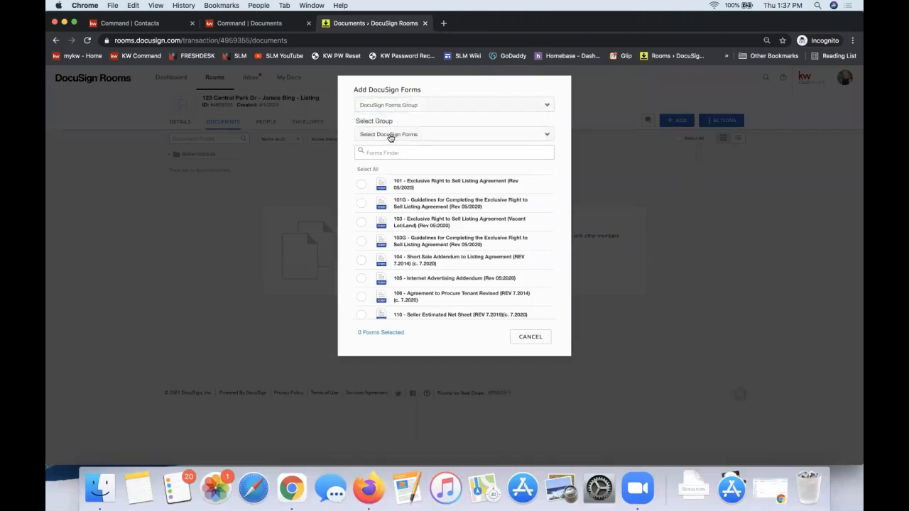
click(389, 135)
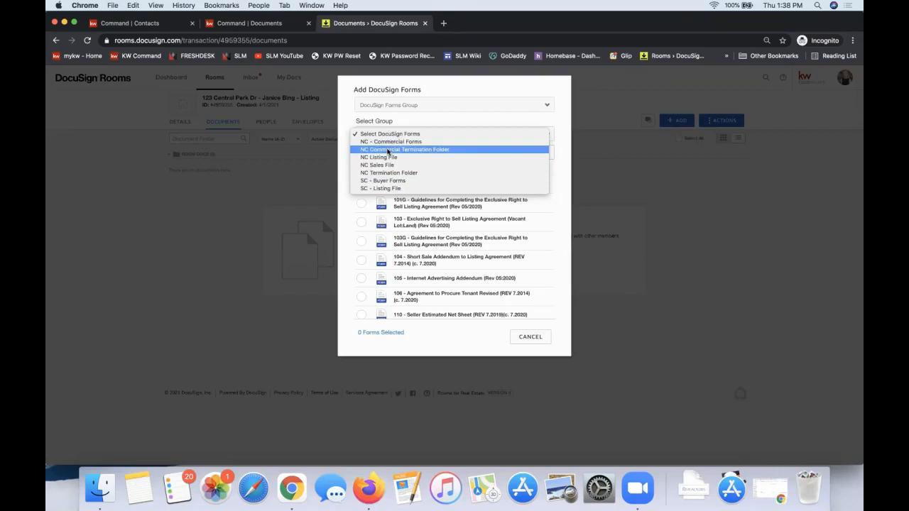
click(412, 108)
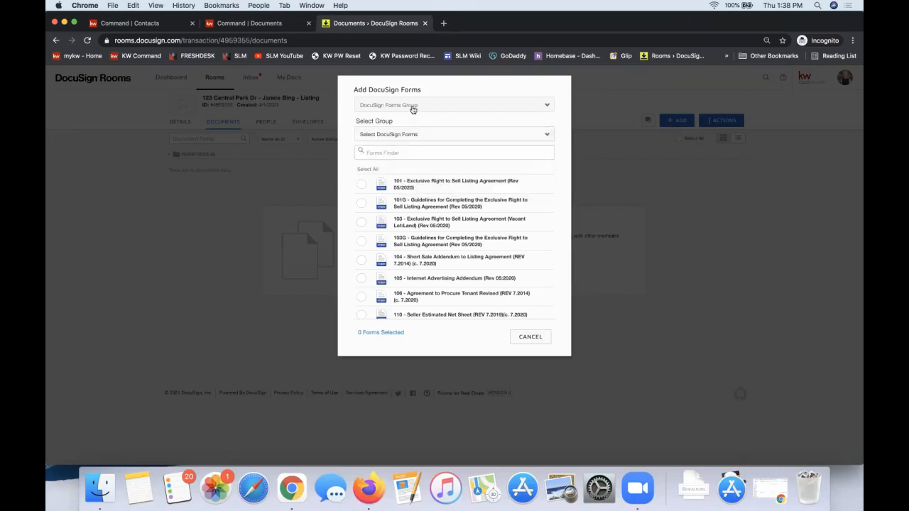
click(413, 107)
click(406, 103)
click(395, 137)
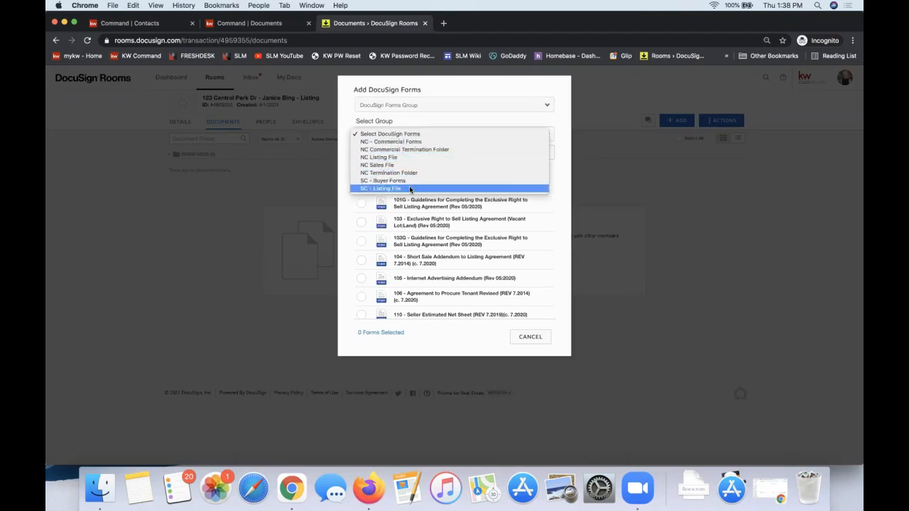
click(416, 159)
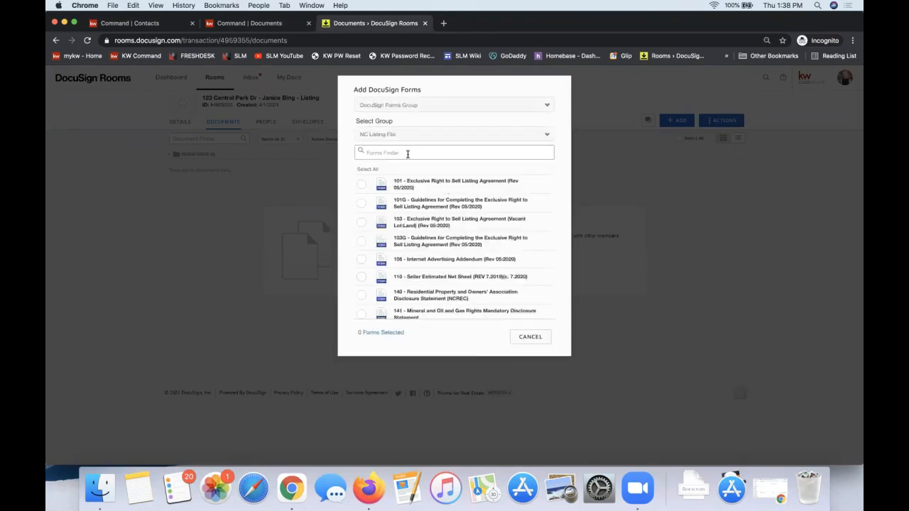
Add form 101 Exclusive Right to Sell Listing Agreement and form 101G, its completion guidelines, to the room
click(360, 186)
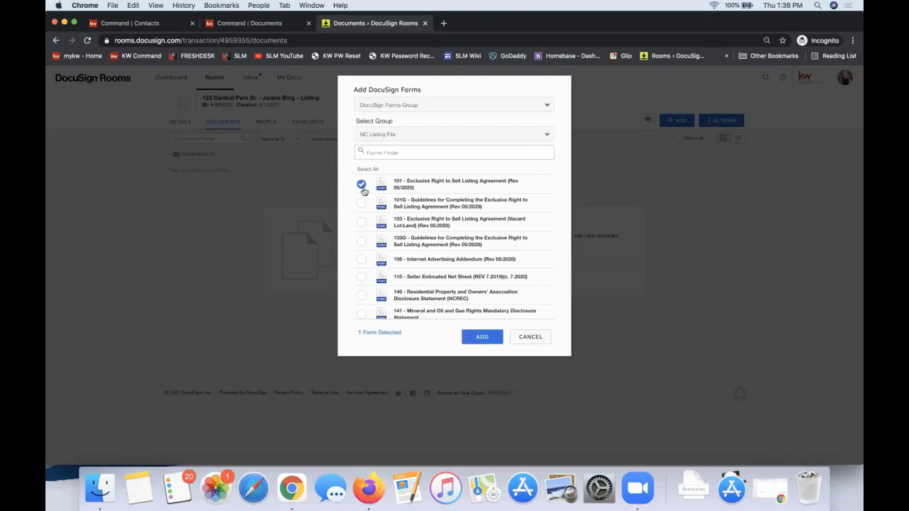
click(362, 222)
click(361, 222)
click(412, 135)
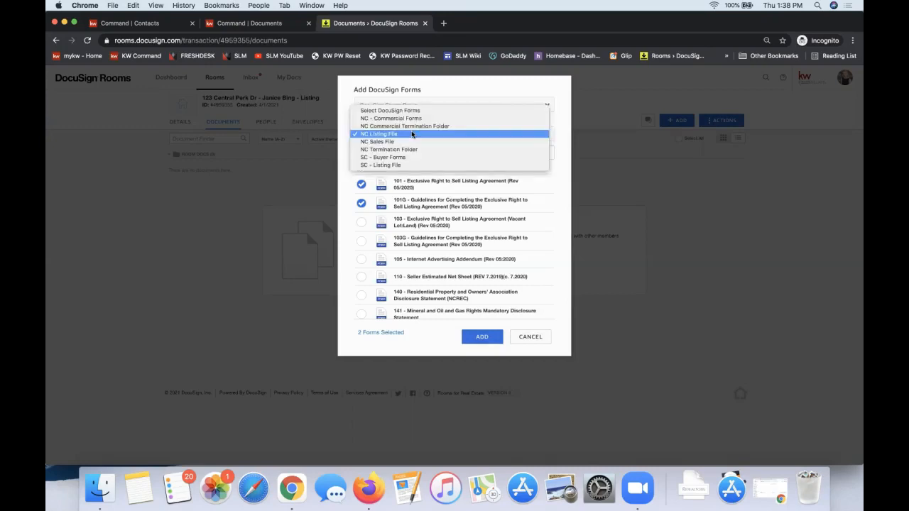
click(380, 94)
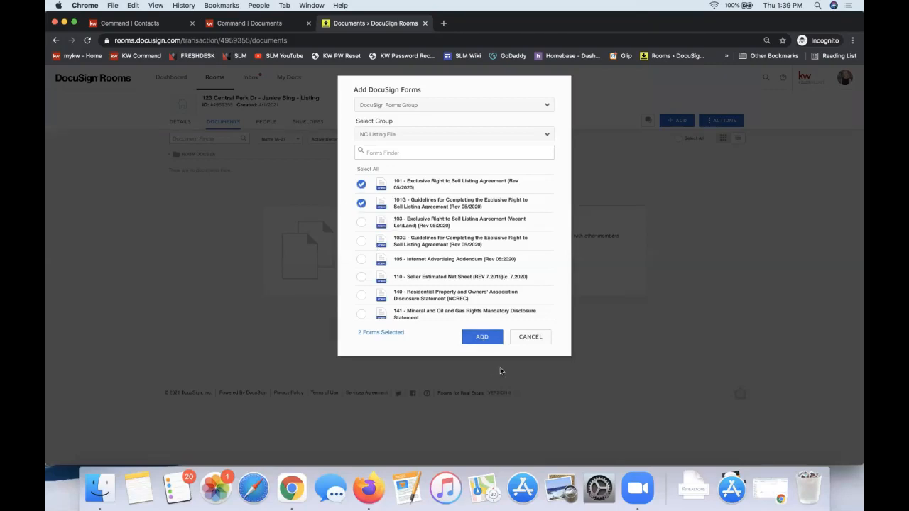
click(482, 337)
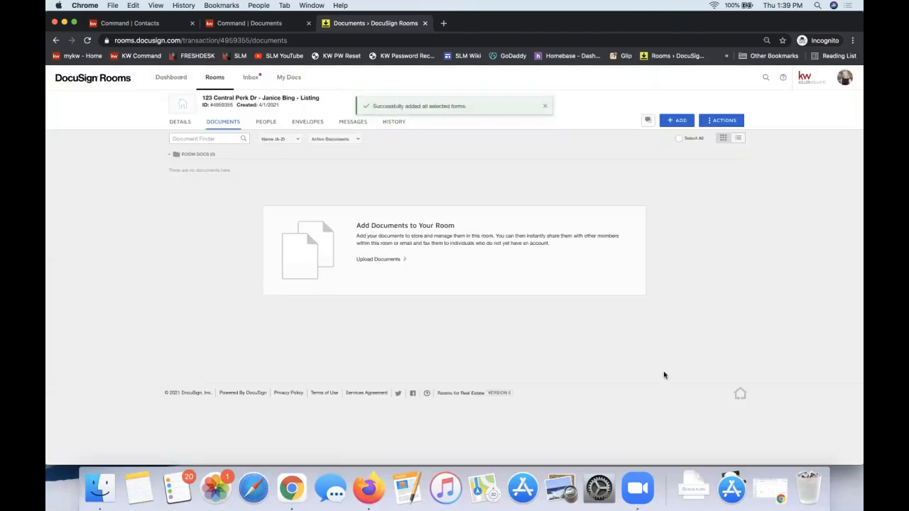
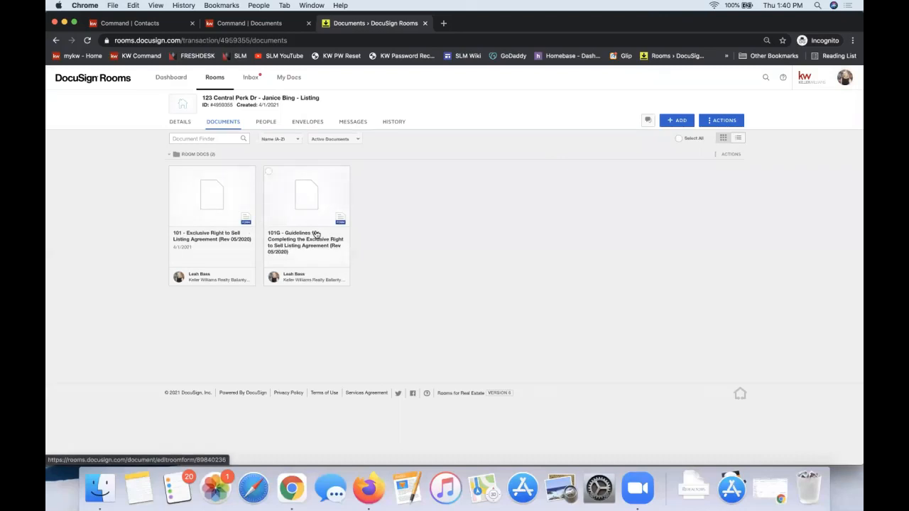
Open the account preferences and go to the Integrations settings
click(846, 82)
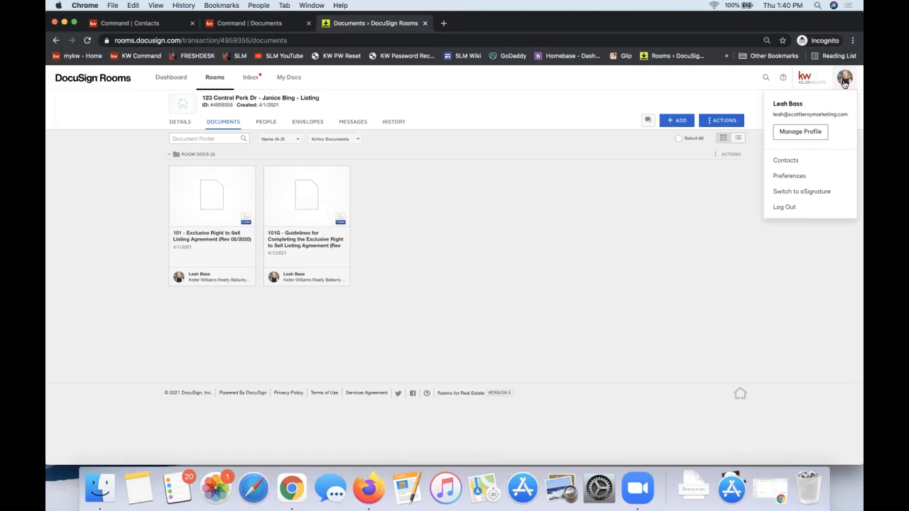
click(795, 178)
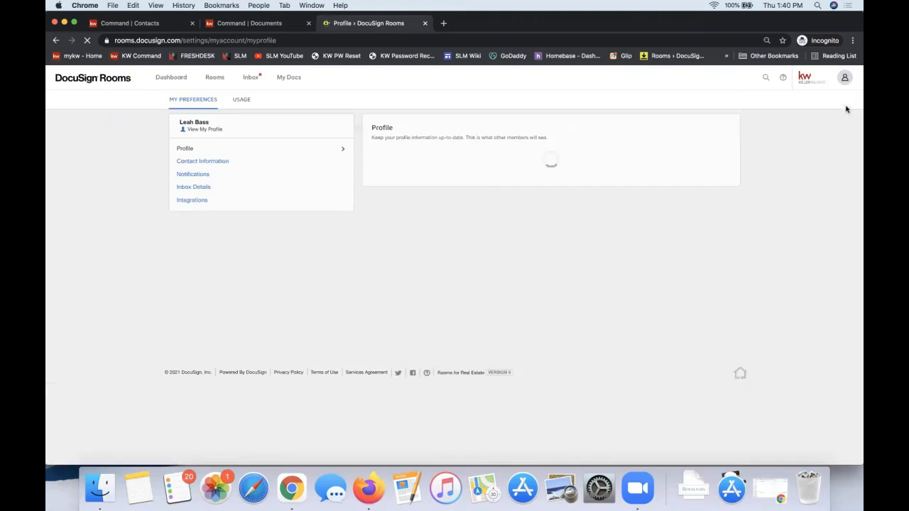
click(844, 78)
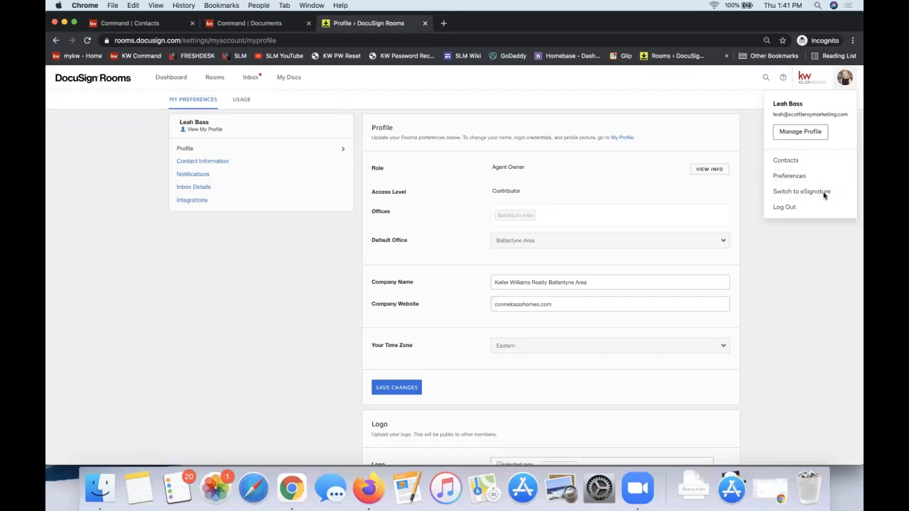
click(809, 335)
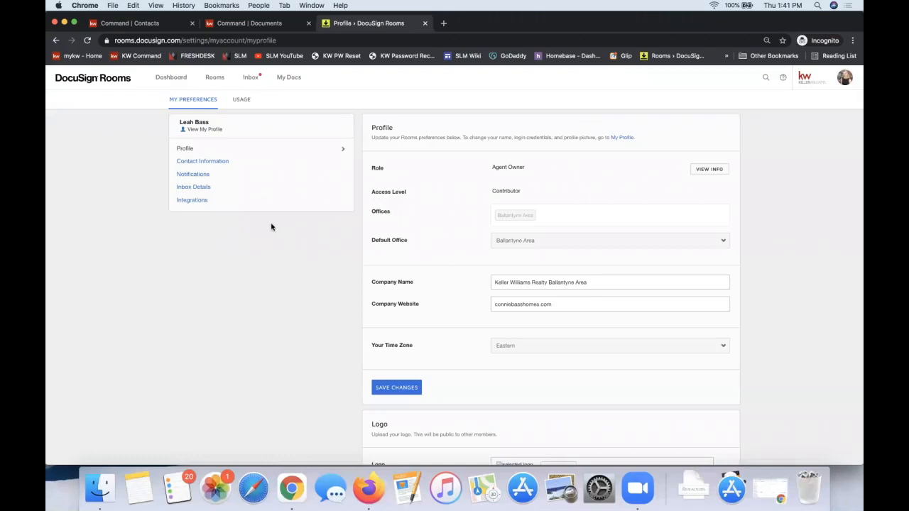
click(180, 202)
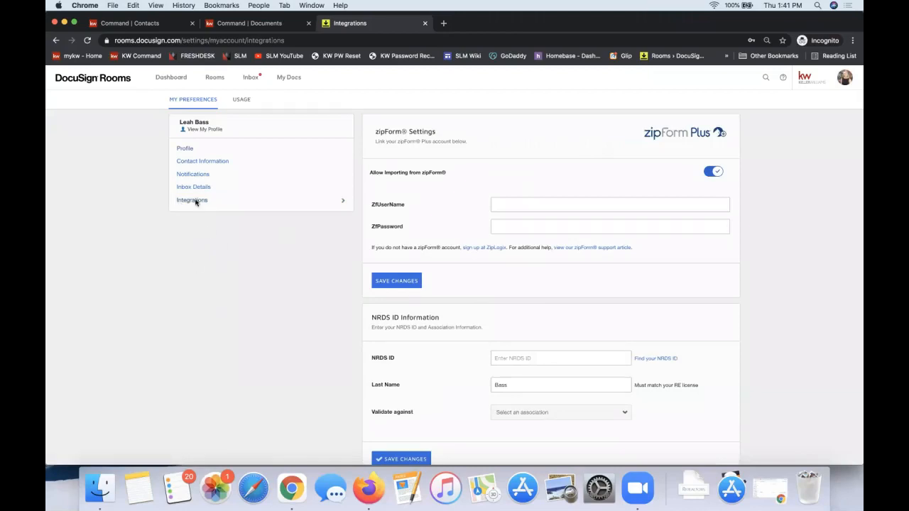
click(842, 84)
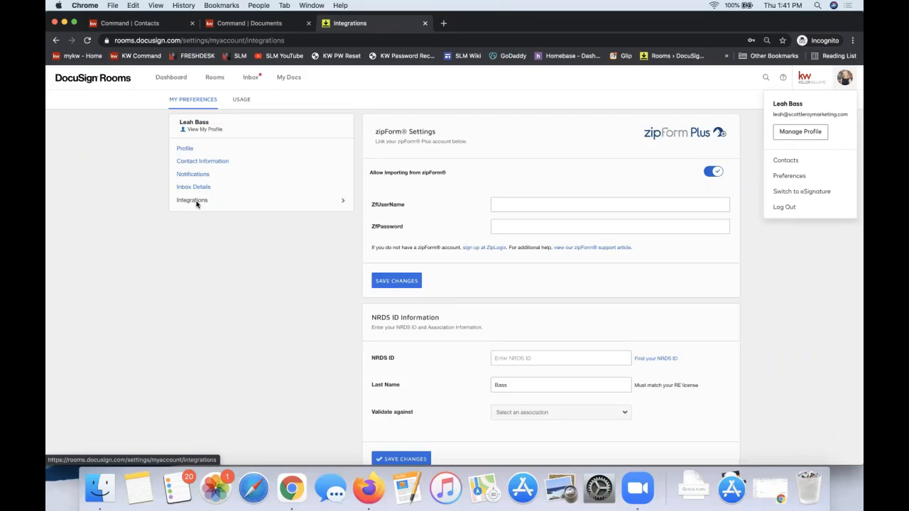
Examine the zipForm username and password fields in the zipForm Settings section
click(550, 201)
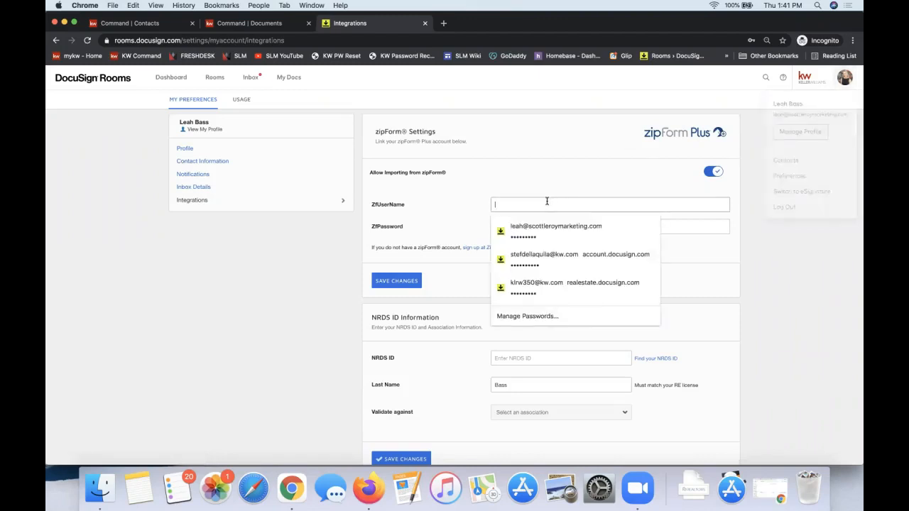
click(517, 189)
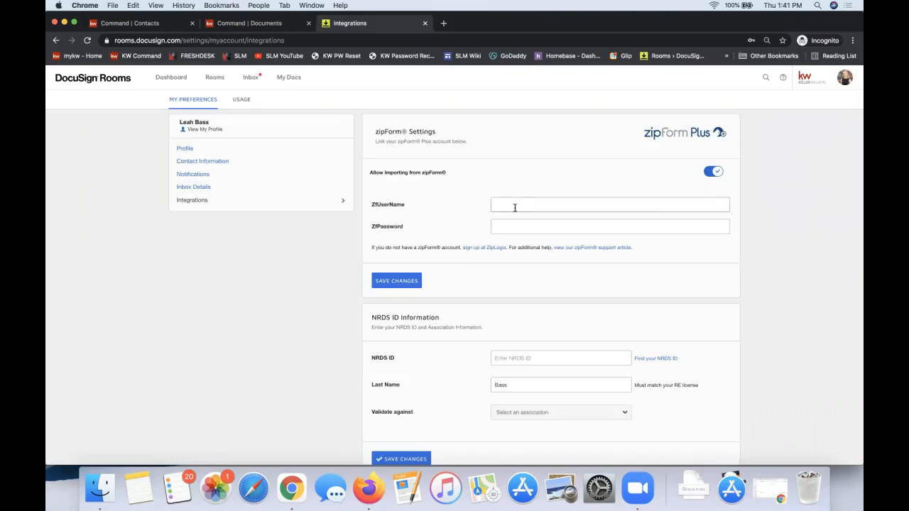
double_click(393, 206)
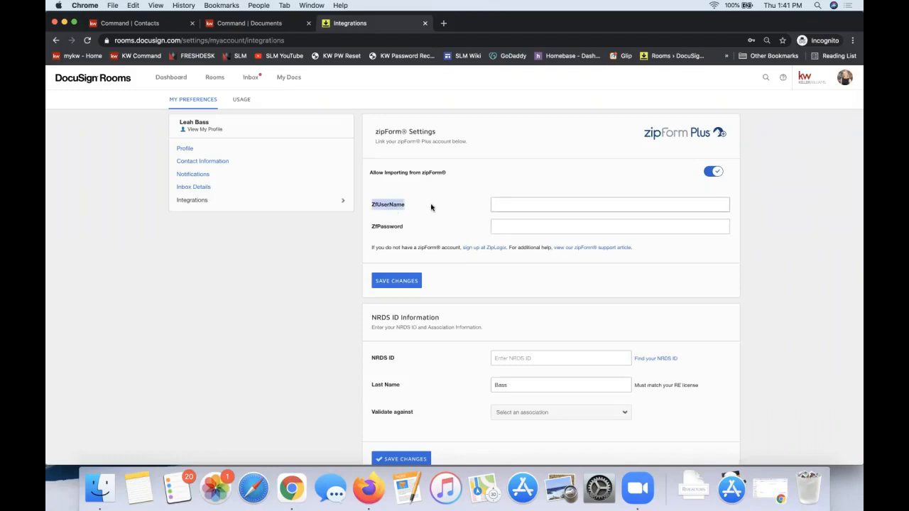
click(515, 206)
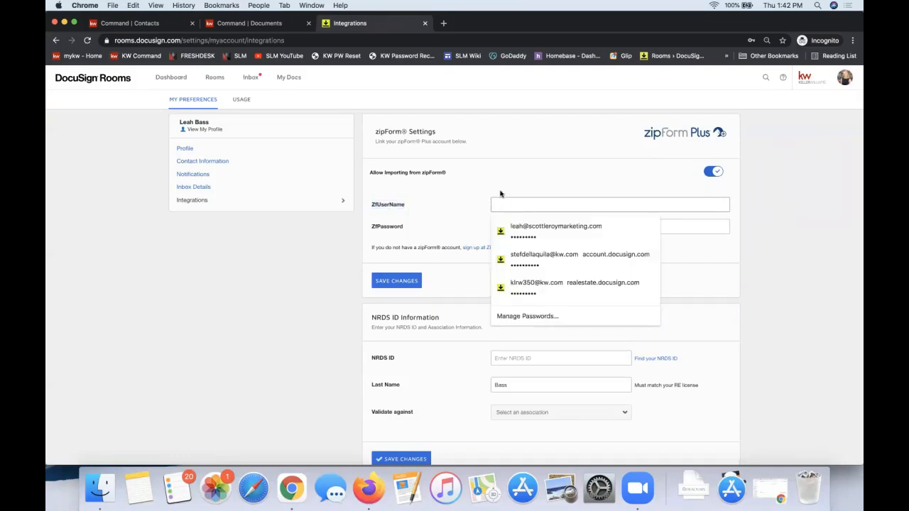
click(500, 194)
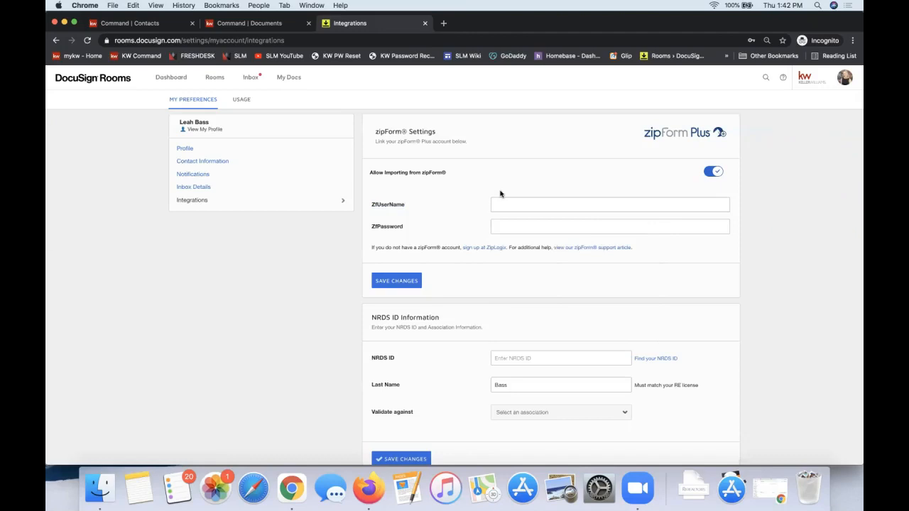
Select Ohio Association of Realtors as the association to validate against in the NRDS ID Information section
scroll(418, 369, down, 2)
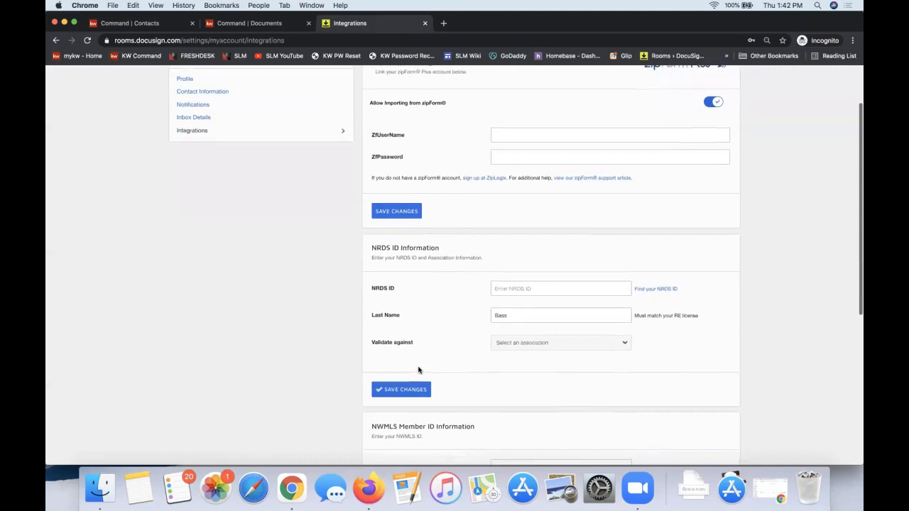
scroll(408, 358, down, 1)
triple_click(395, 230)
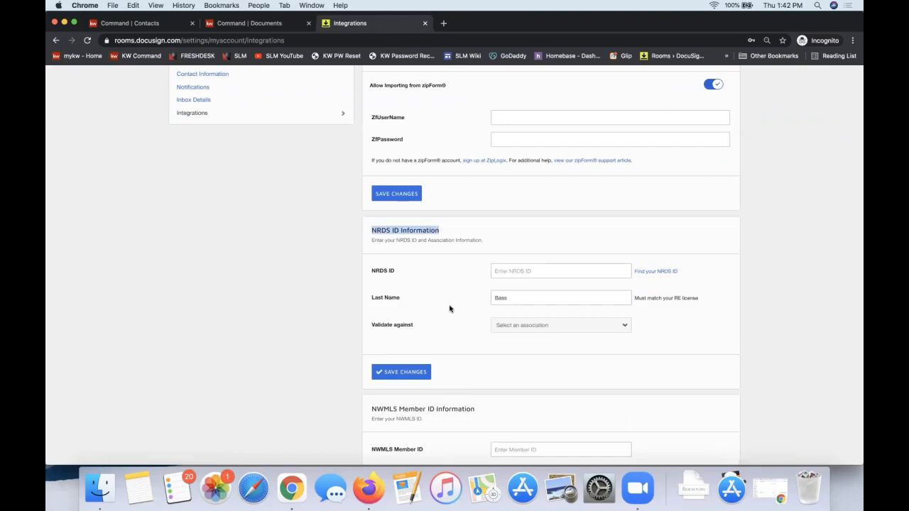
click(543, 327)
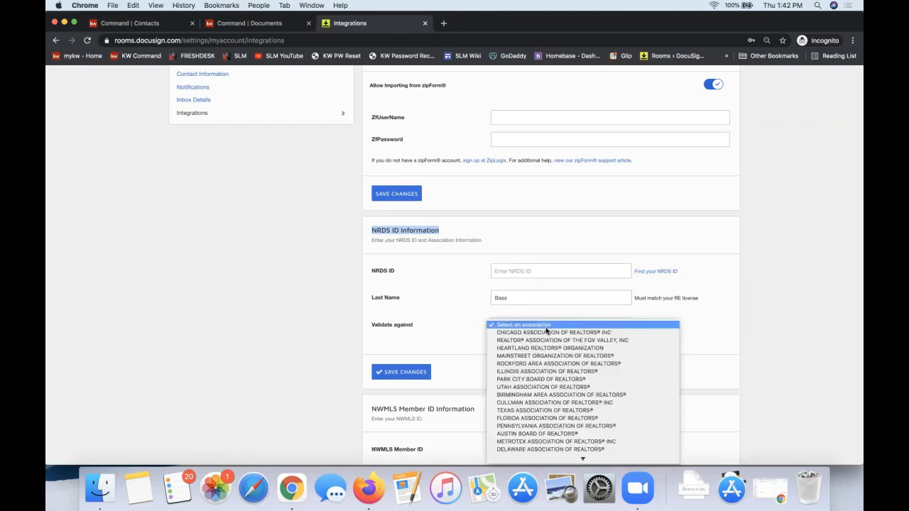
scroll(534, 333, down, 10)
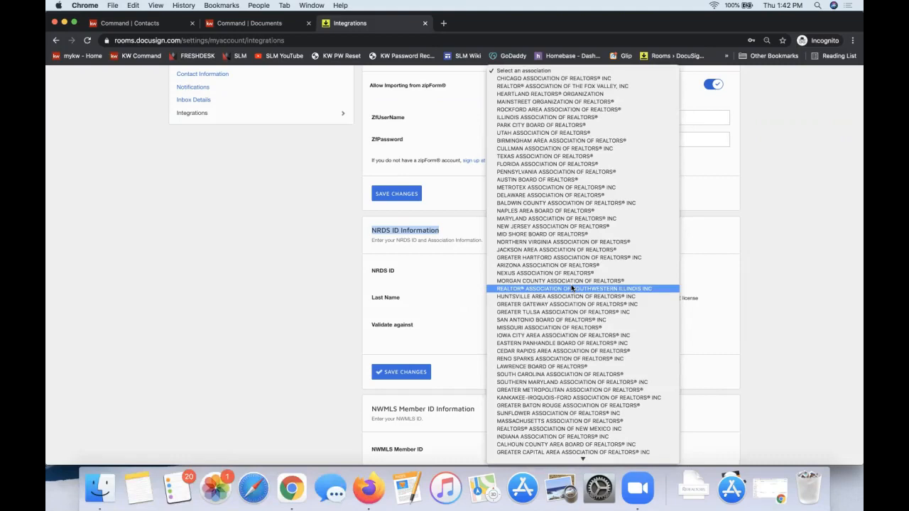
scroll(572, 288, down, 5)
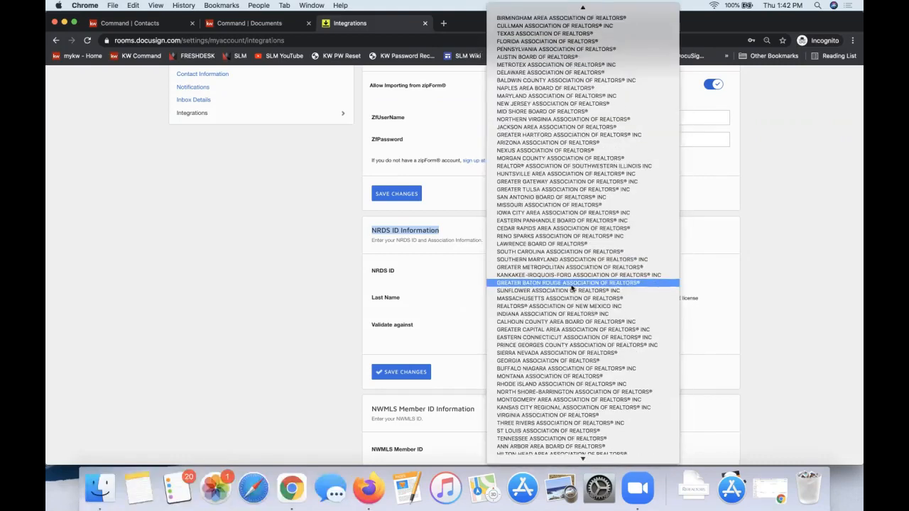
scroll(572, 287, down, 7)
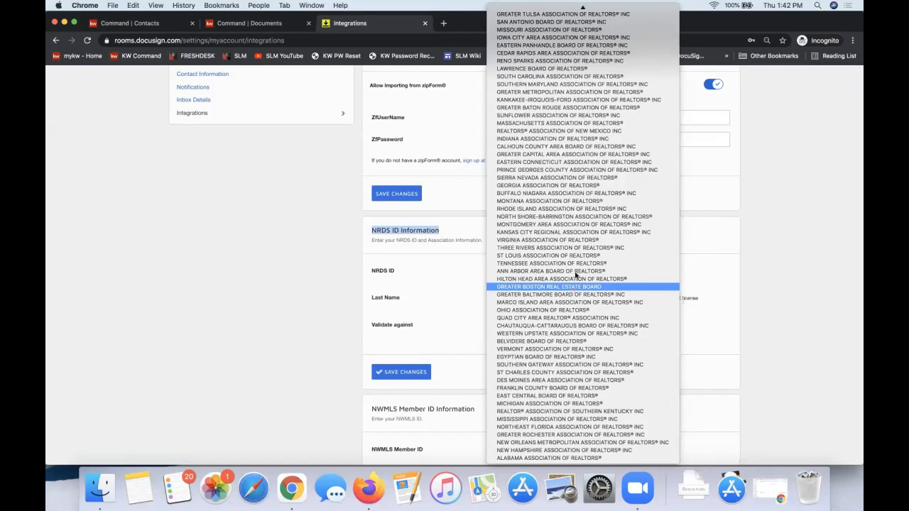
click(548, 310)
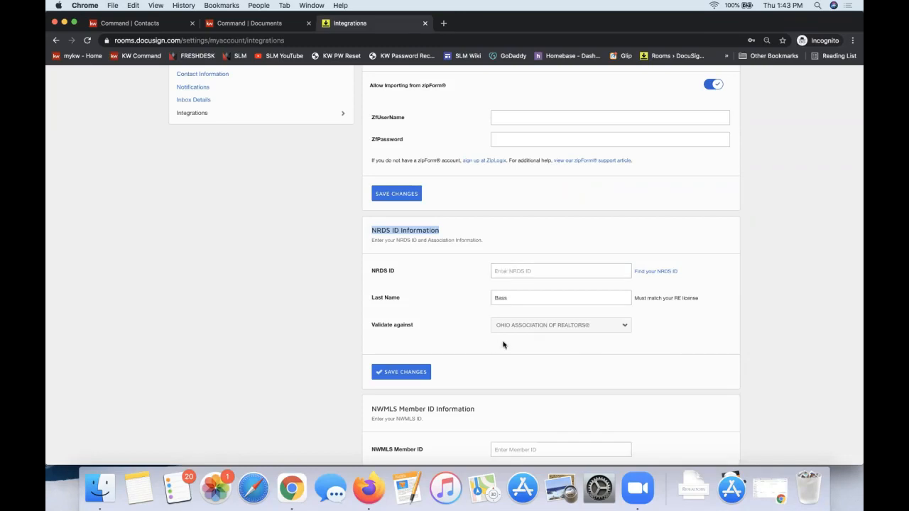
Review the NRDS ID field and the list of associations available for validation
click(511, 271)
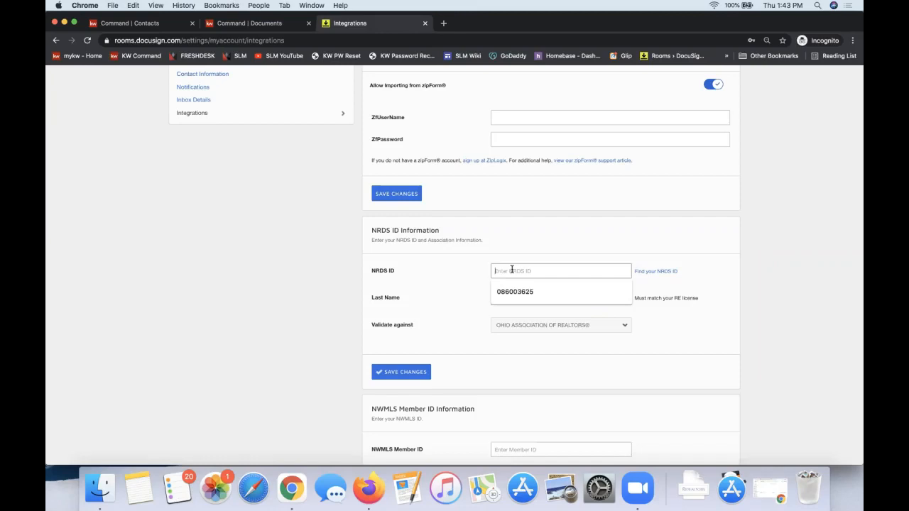
click(468, 286)
click(535, 327)
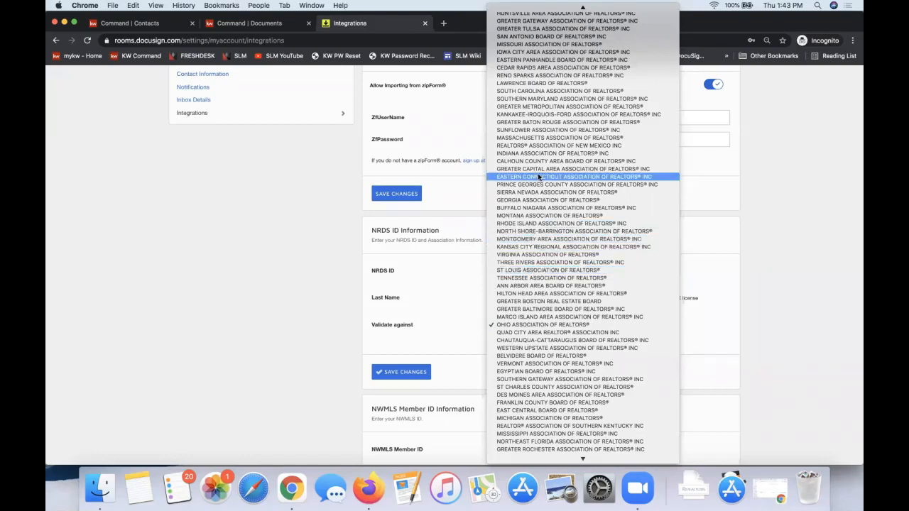
click(450, 153)
Recheck the zipForm login fields and look over the rest of the Integrations page
click(523, 116)
scroll(440, 124, up, 3)
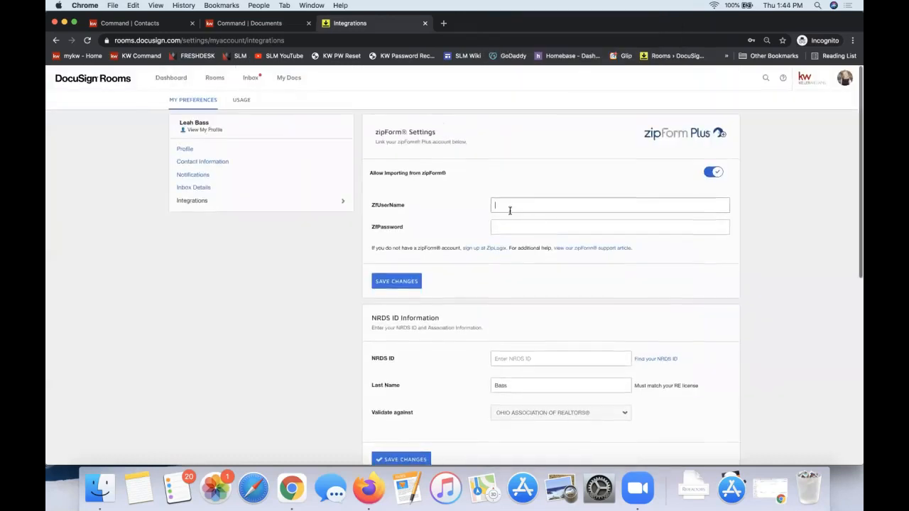
click(525, 229)
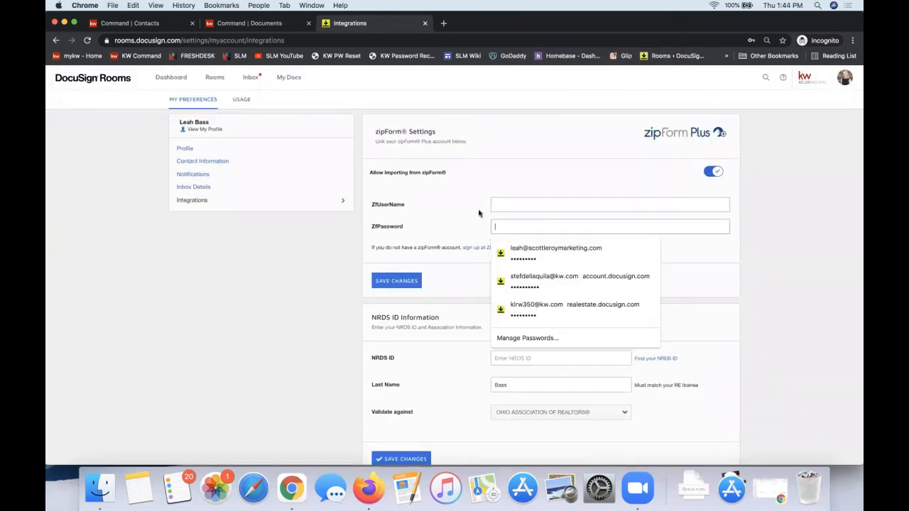
click(510, 205)
click(509, 146)
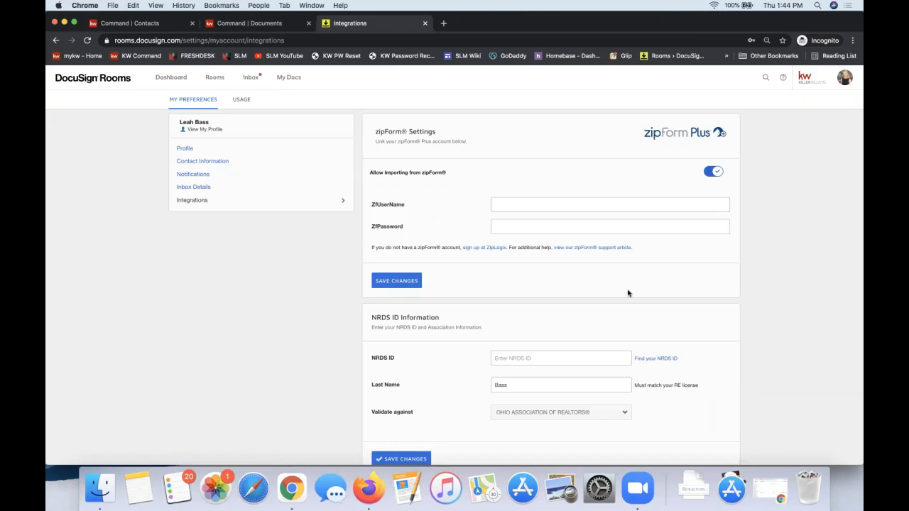
scroll(627, 292, down, 2)
scroll(193, 226, up, 1)
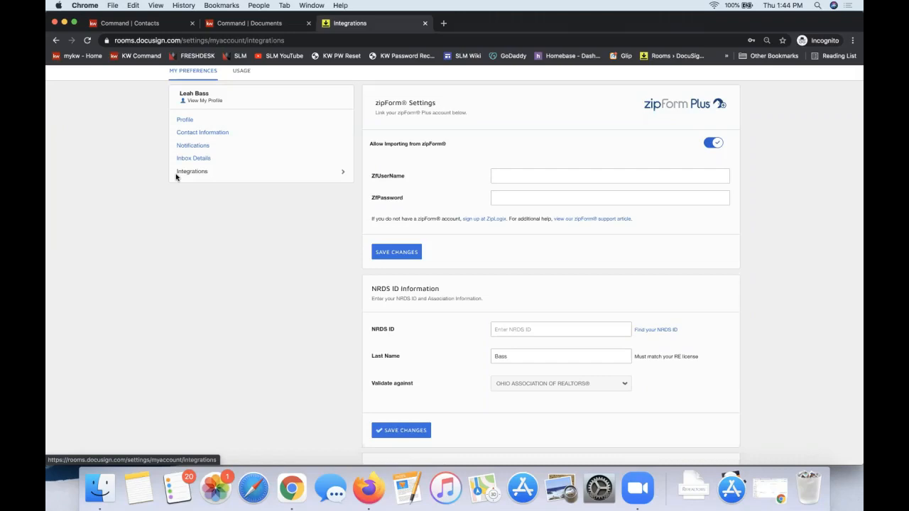
scroll(310, 286, up, 2)
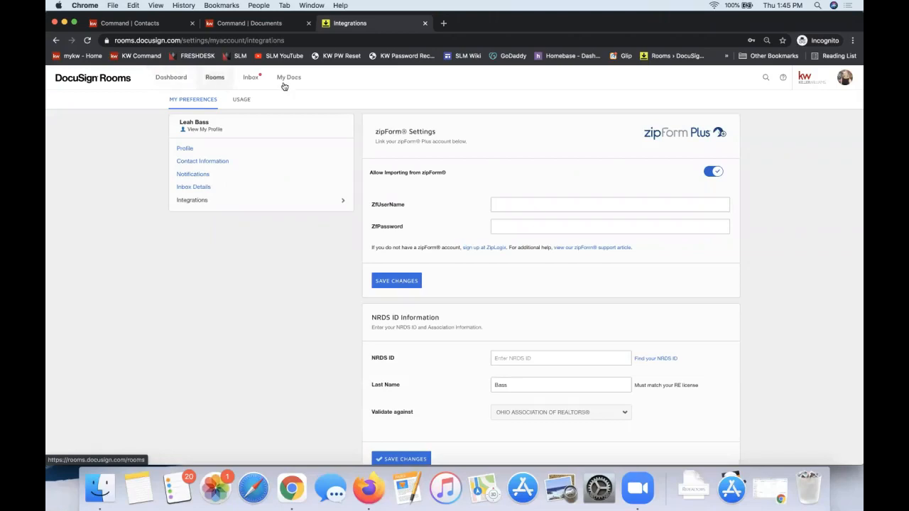
Go to the dashboard and open the current client's listing room from the recently viewed rooms
click(170, 85)
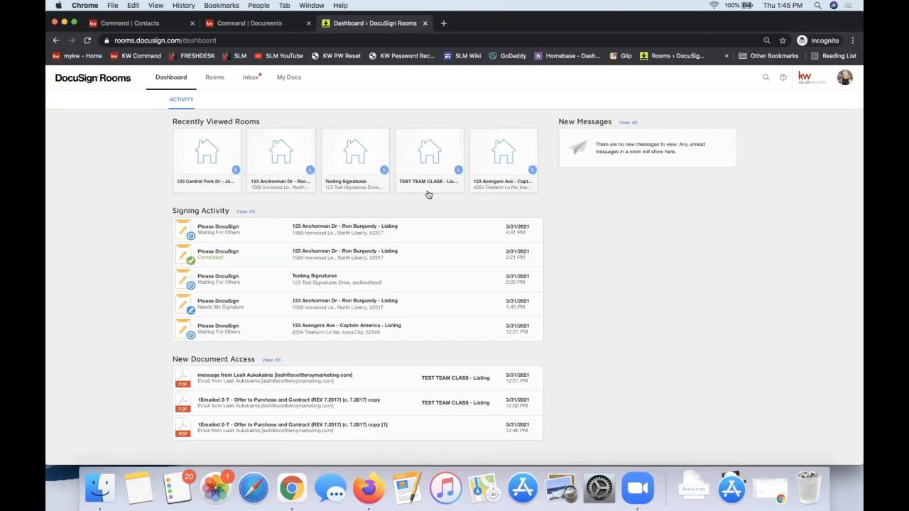
scroll(428, 194, down, 1)
scroll(422, 190, up, 1)
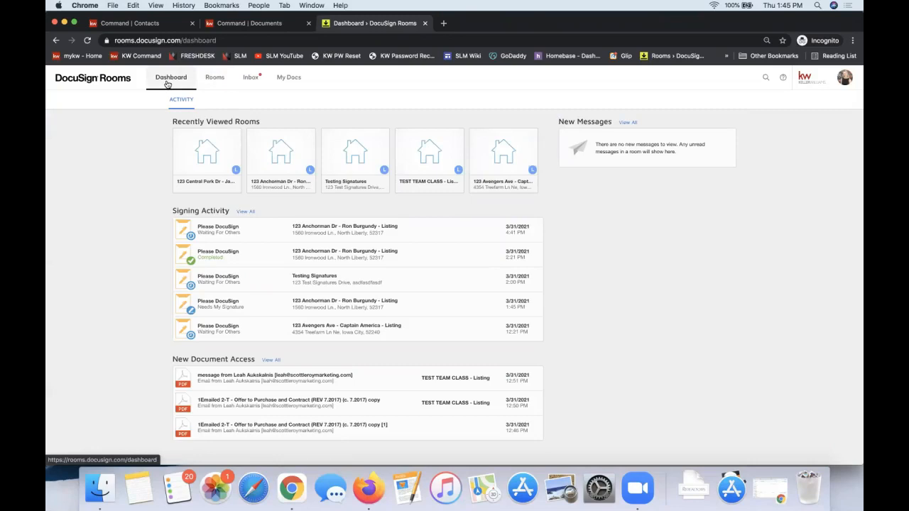
click(200, 158)
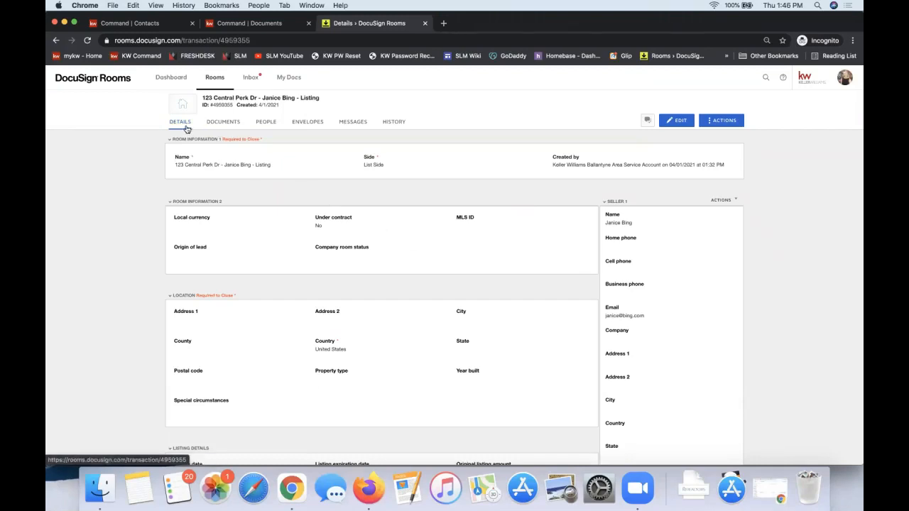
click(166, 81)
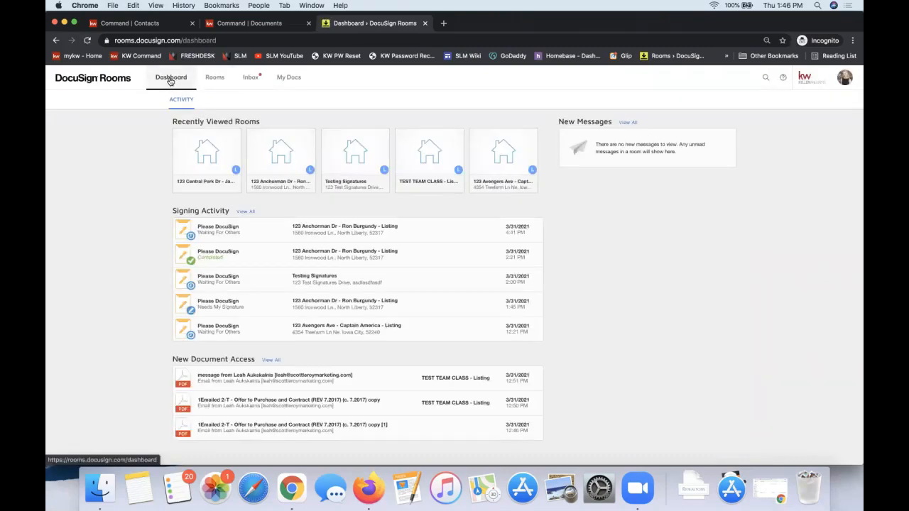
click(205, 161)
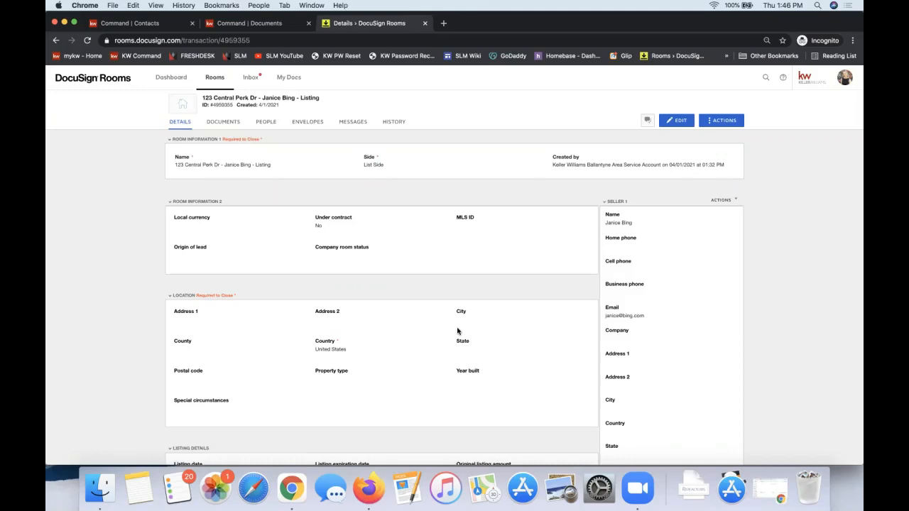
Review the room's location, listing and offer details and the contact information for both sellers
scroll(644, 225, down, 4)
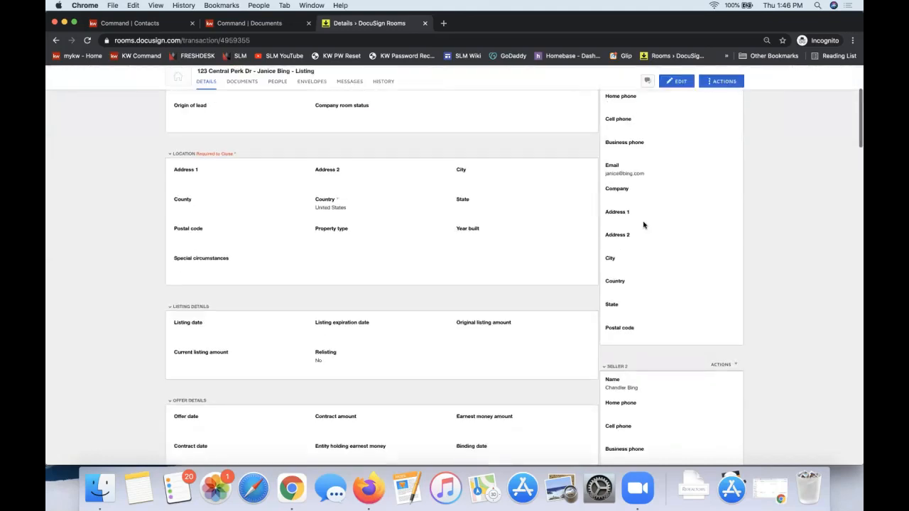
scroll(644, 225, down, 3)
triple_click(621, 275)
scroll(622, 276, up, 5)
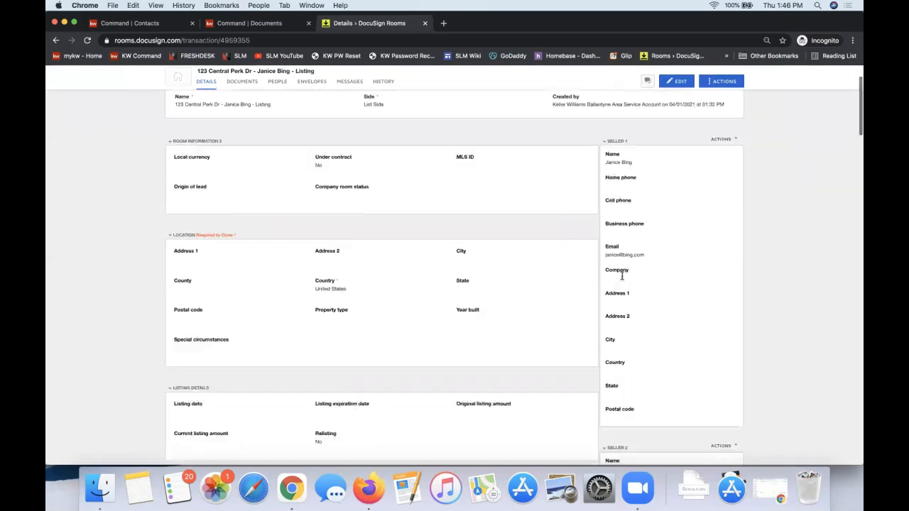
scroll(622, 276, up, 2)
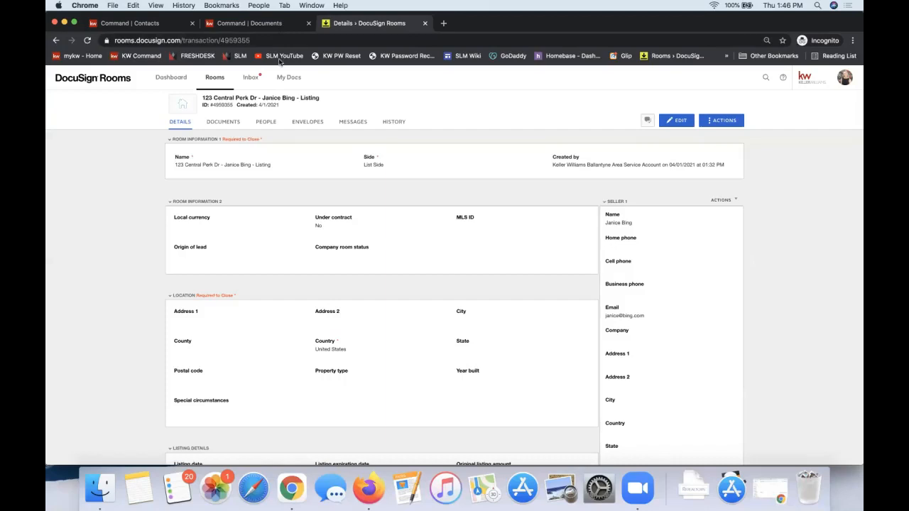
Return to the room's documents and show the available sources for adding documents
click(230, 124)
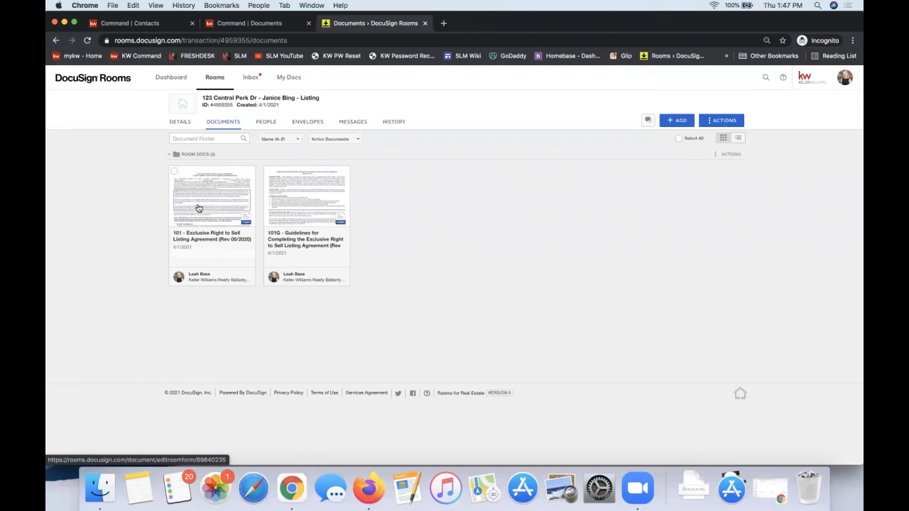
click(679, 122)
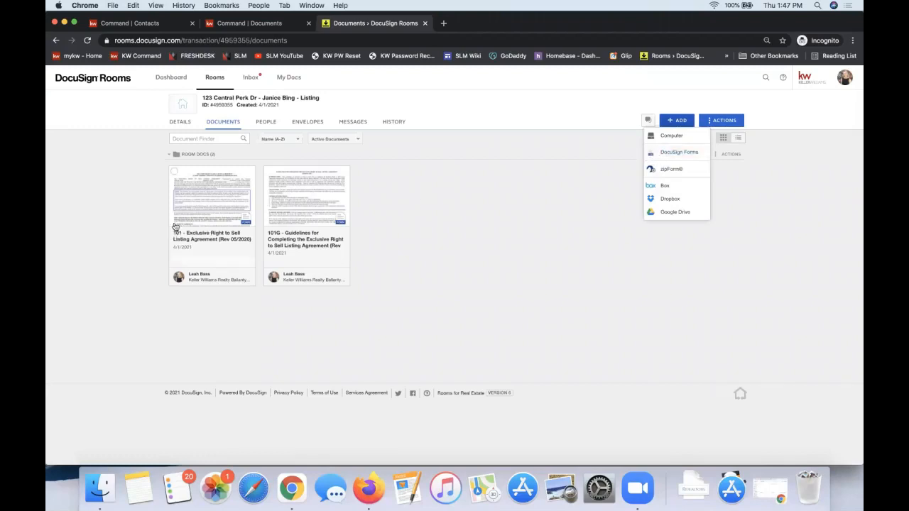
Open the 101 Exclusive Right to Sell Listing Agreement and review its prefilled party and contact fields through the signature page
click(122, 222)
click(211, 194)
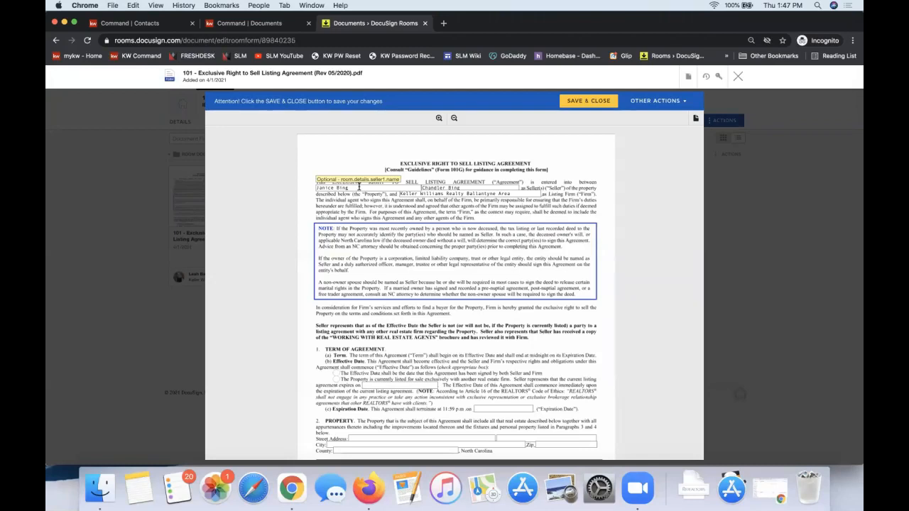
scroll(359, 186, down, 3)
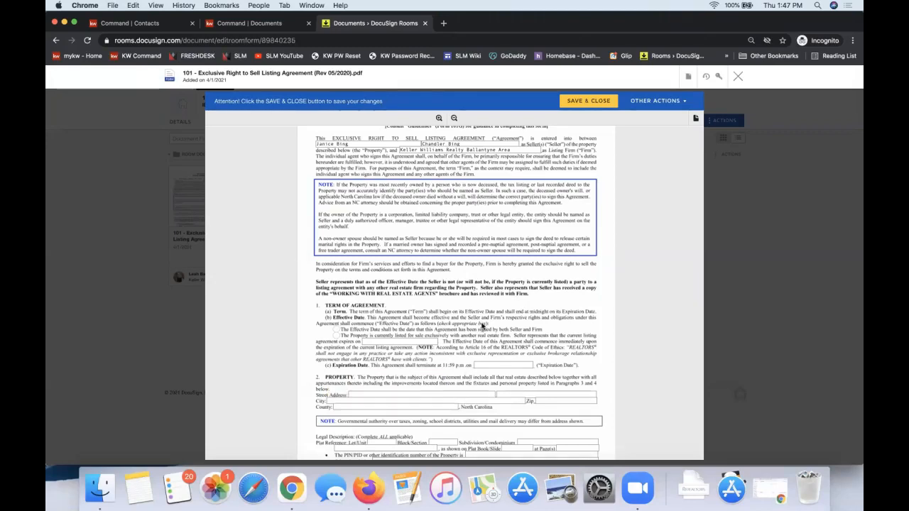
scroll(481, 325, down, 20)
scroll(482, 326, up, 3)
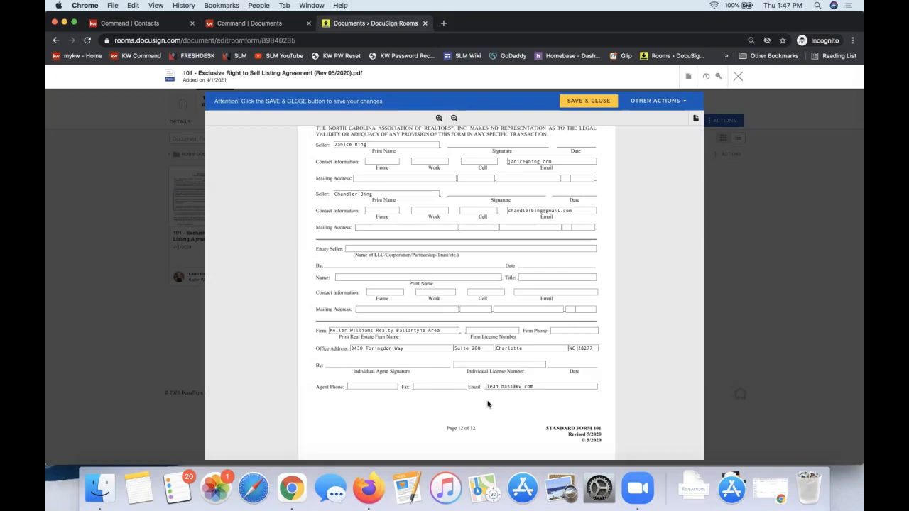
scroll(487, 404, up, 8)
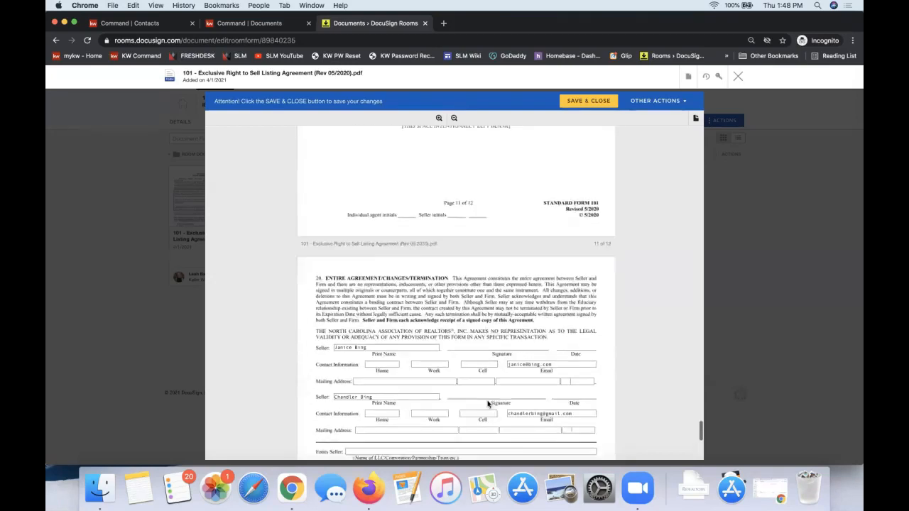
drag(699, 434, 695, 117)
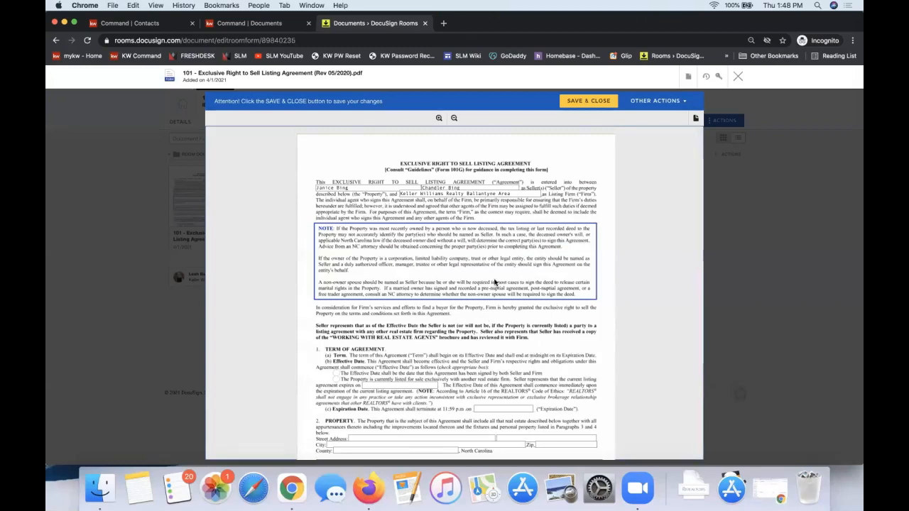
Enter the property's street address and choose the effective-date option for a property currently listed exclusively with another real estate firm
scroll(495, 282, down, 3)
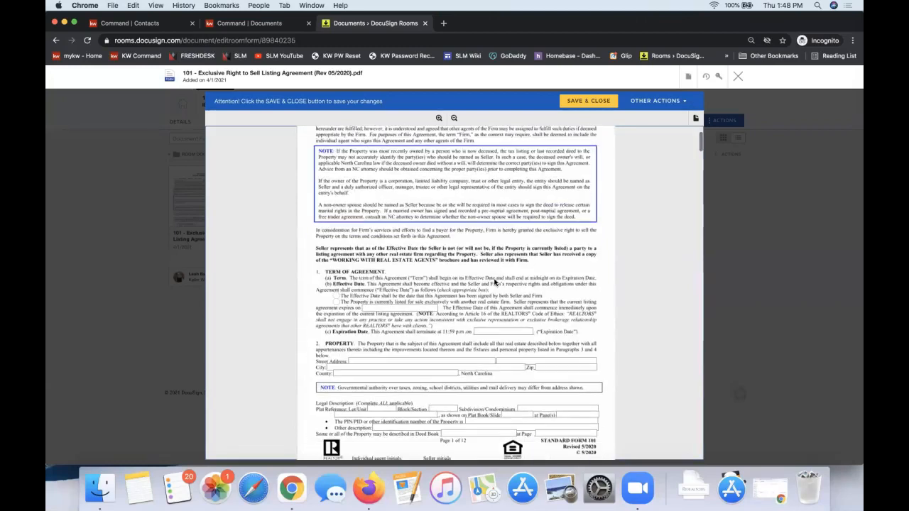
click(360, 362)
text(123 Central)
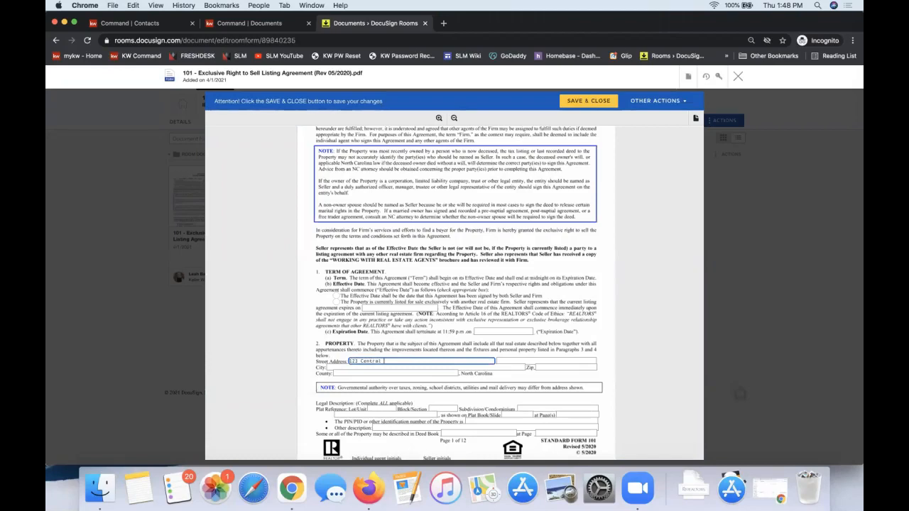
text( Park Dr)
click(337, 295)
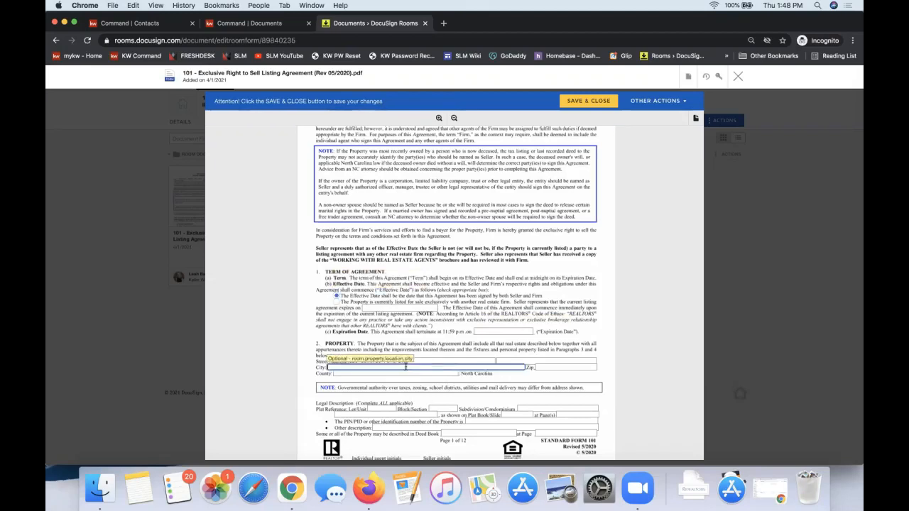
click(336, 302)
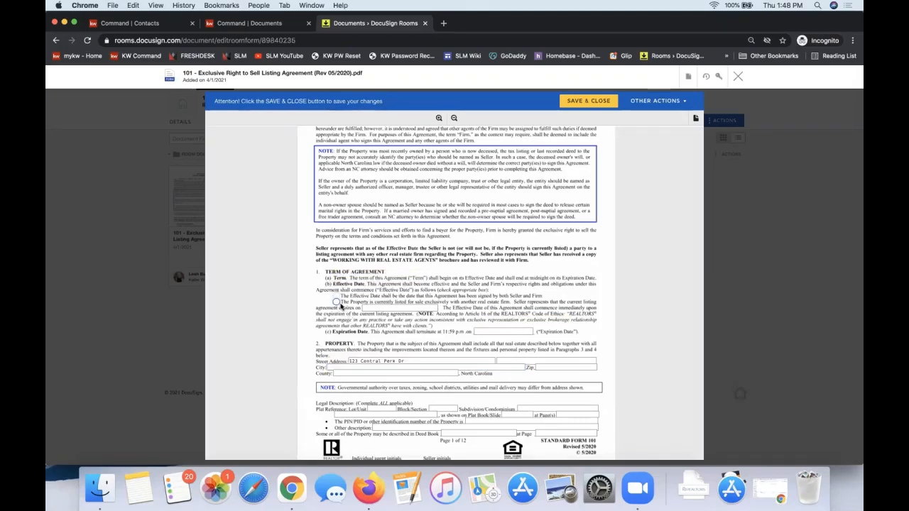
Look over the agreement's opening pages and available document actions, and save and close the edited form
scroll(500, 345, down, 2)
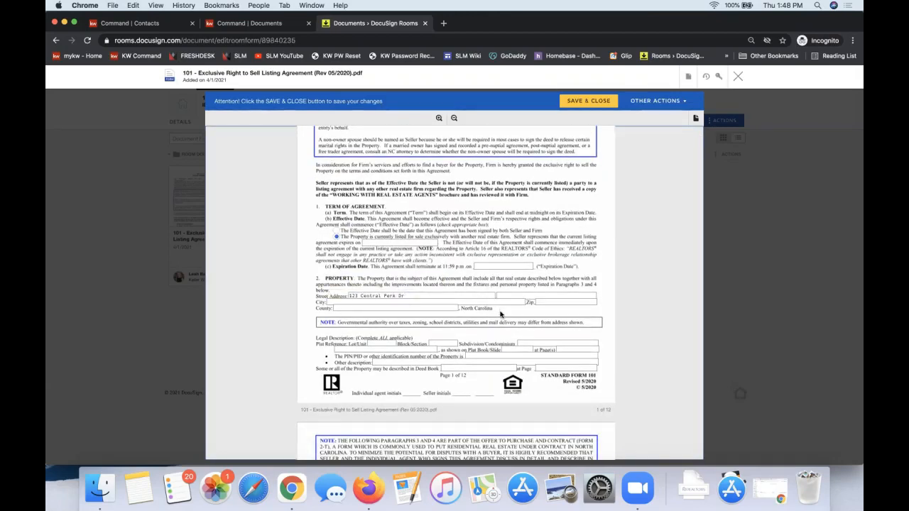
scroll(500, 315, down, 10)
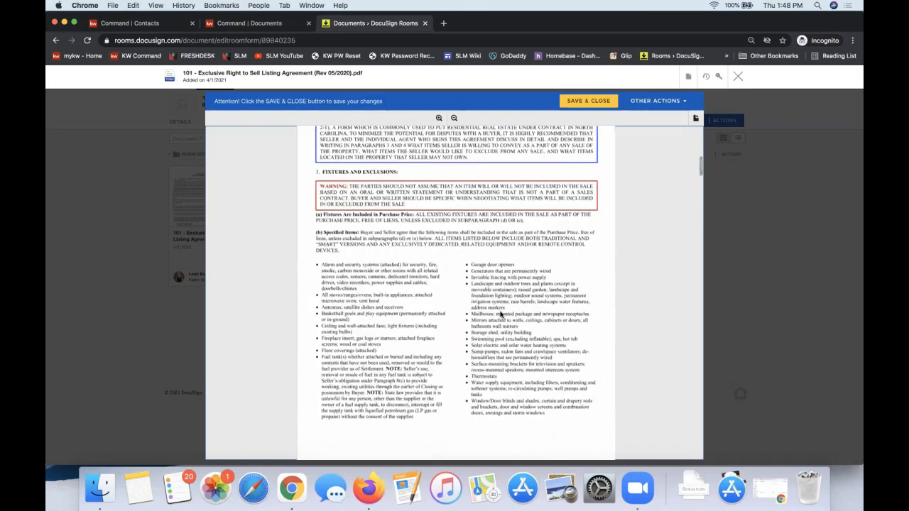
scroll(500, 314, up, 9)
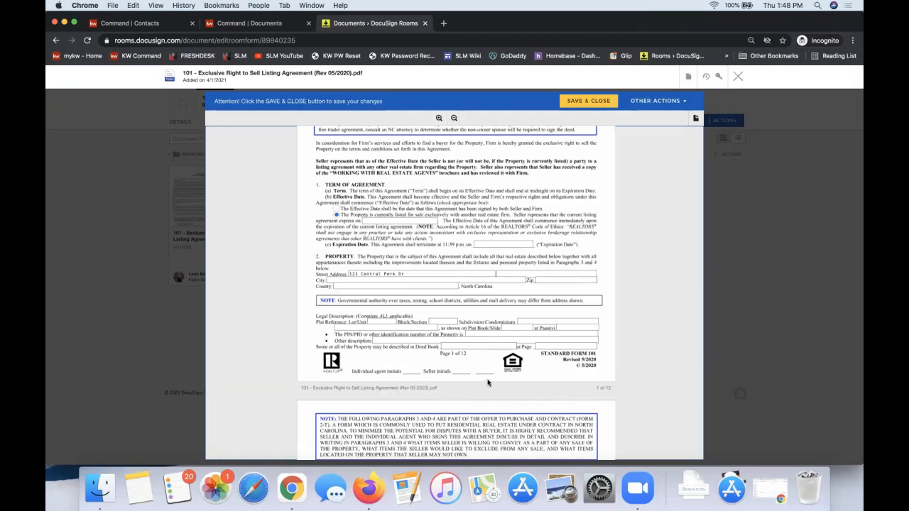
scroll(487, 383, up, 5)
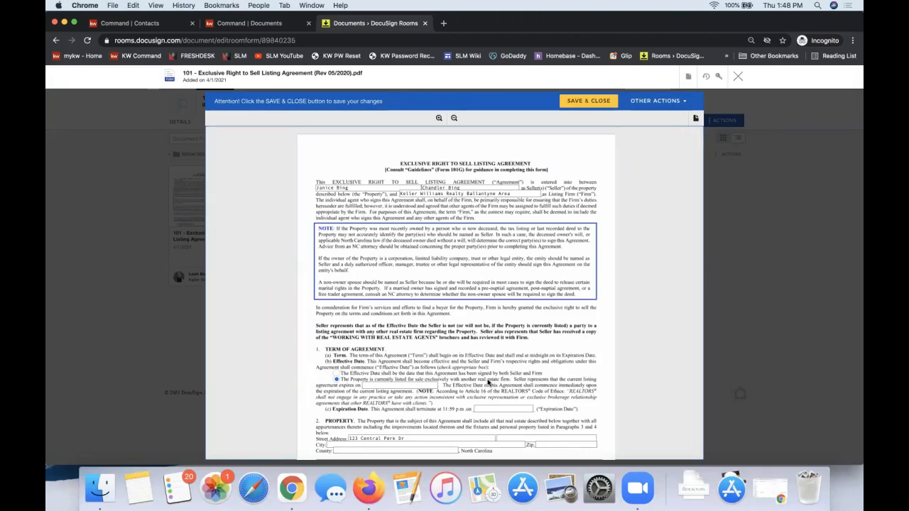
scroll(470, 321, down, 5)
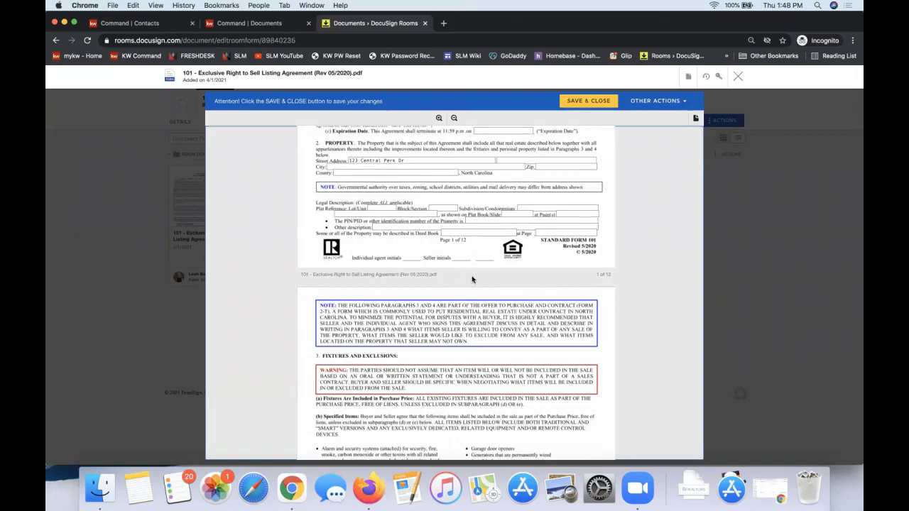
scroll(472, 279, up, 5)
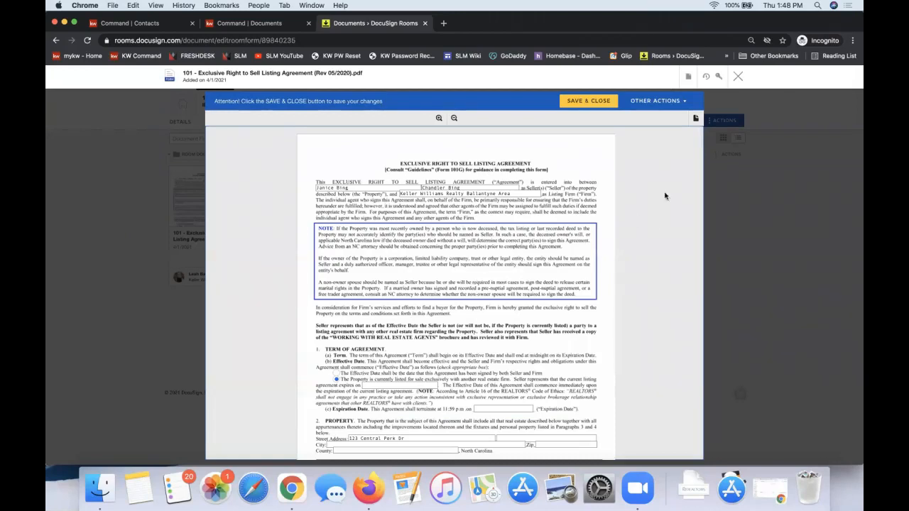
click(687, 77)
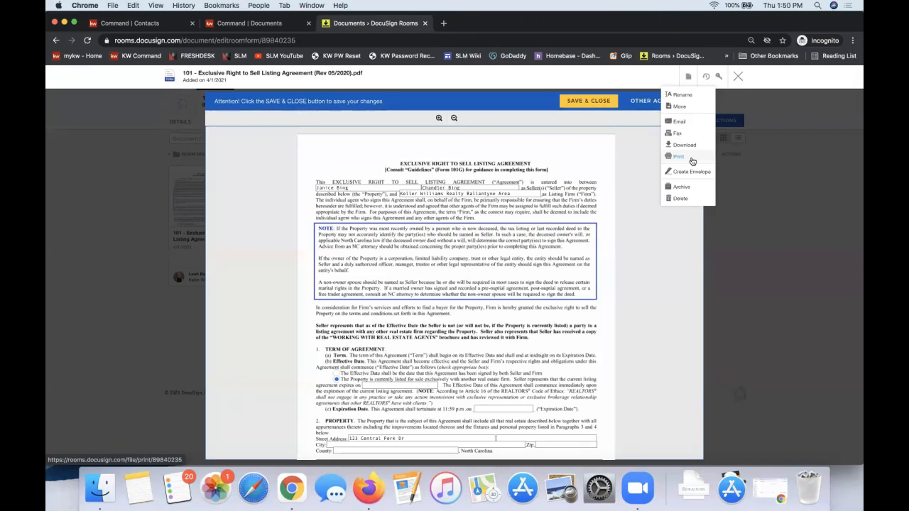
click(579, 103)
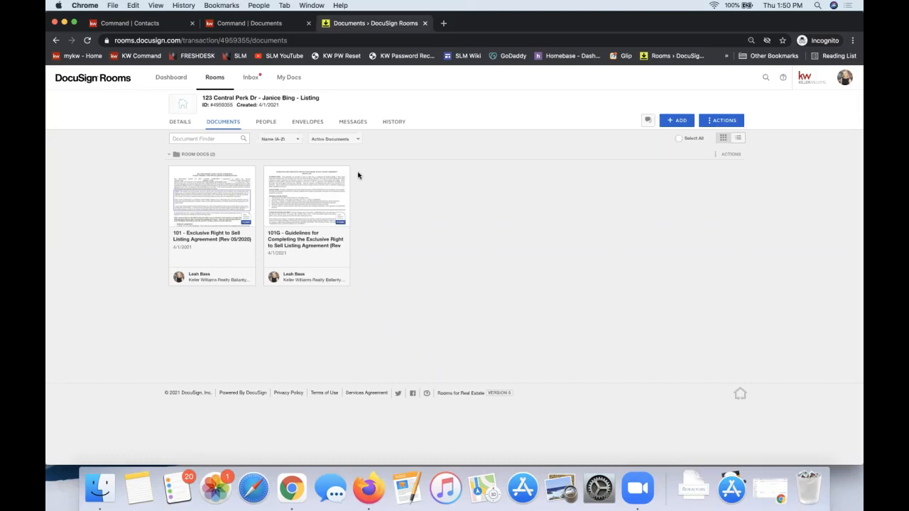
Create a new envelope in the room and add both room documents, the 101 listing agreement and the 101G guidelines
click(302, 127)
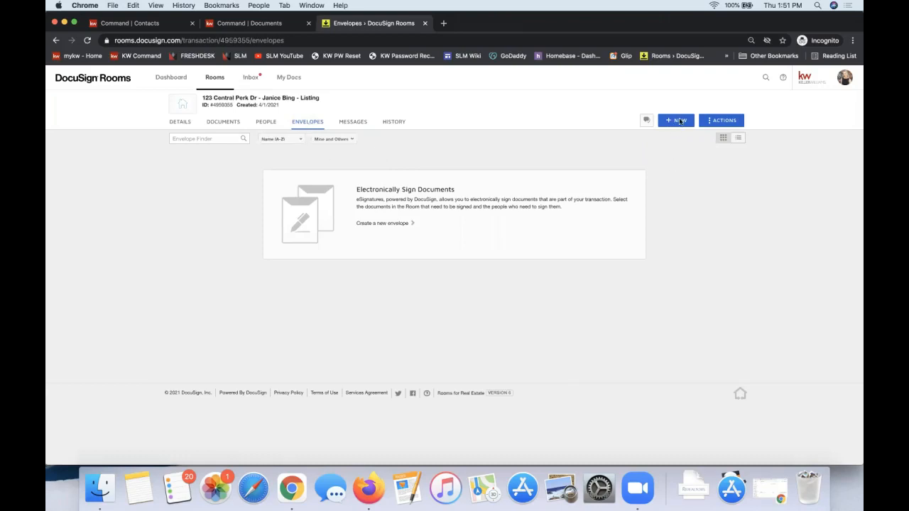
click(678, 121)
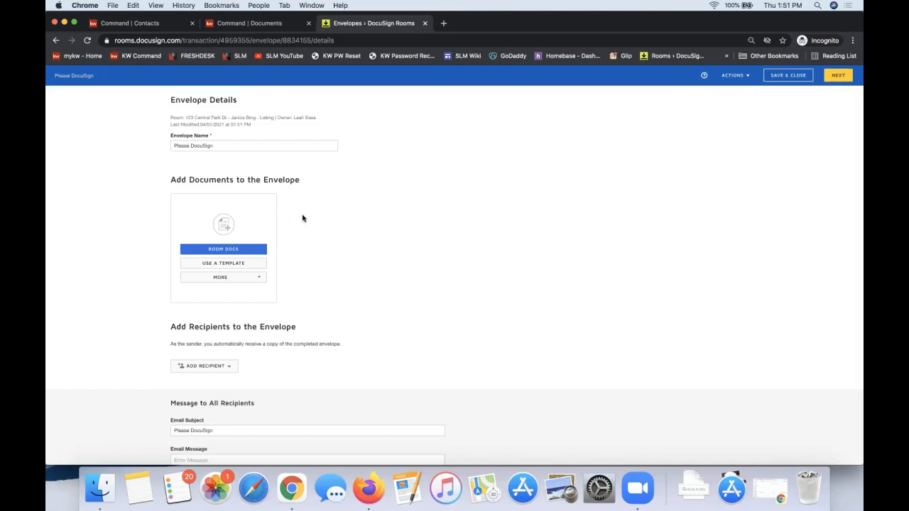
click(226, 250)
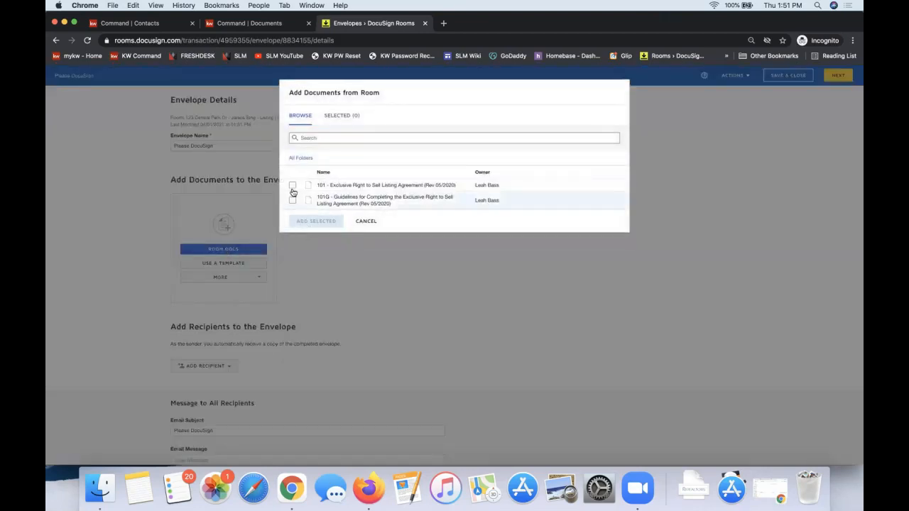
click(292, 186)
click(291, 201)
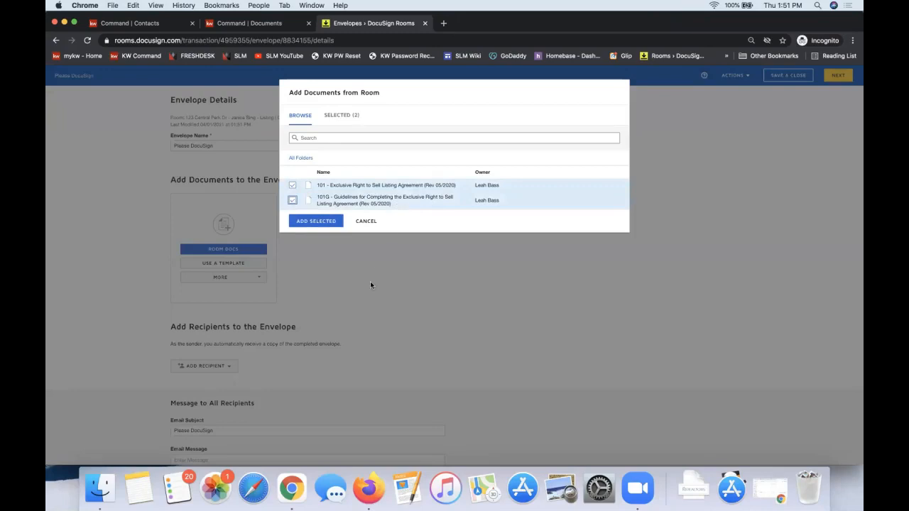
click(313, 224)
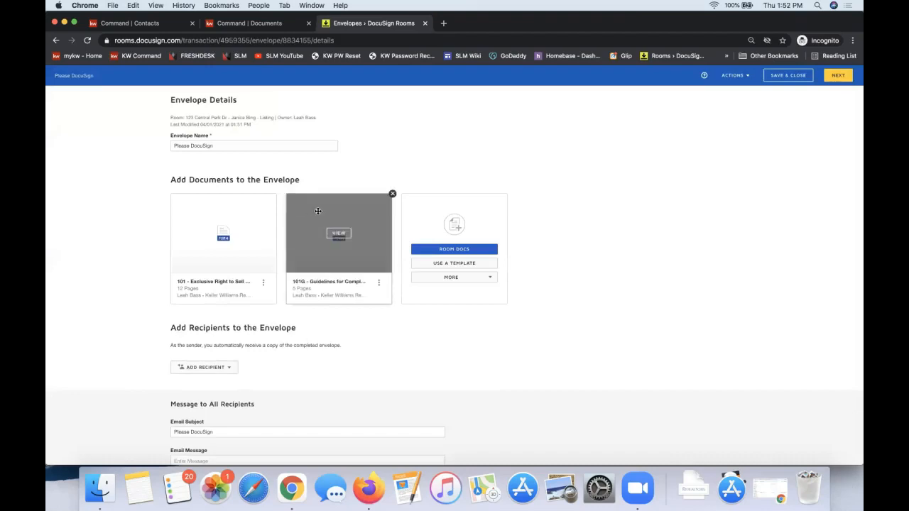
mouse_move(315, 211)
mouse_down()
mouse_move(191, 209)
mouse_move(390, 210)
mouse_move(309, 209)
mouse_move(317, 219)
mouse_up()
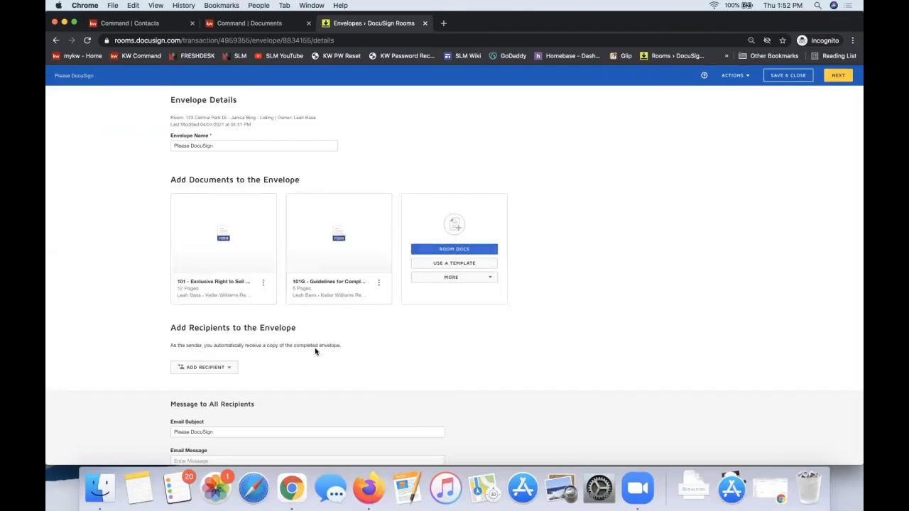
Start adding envelope recipients by pre-tagged role and select the Seller One, Seller Two and Listing Agent roles
triple_click(219, 328)
click(229, 369)
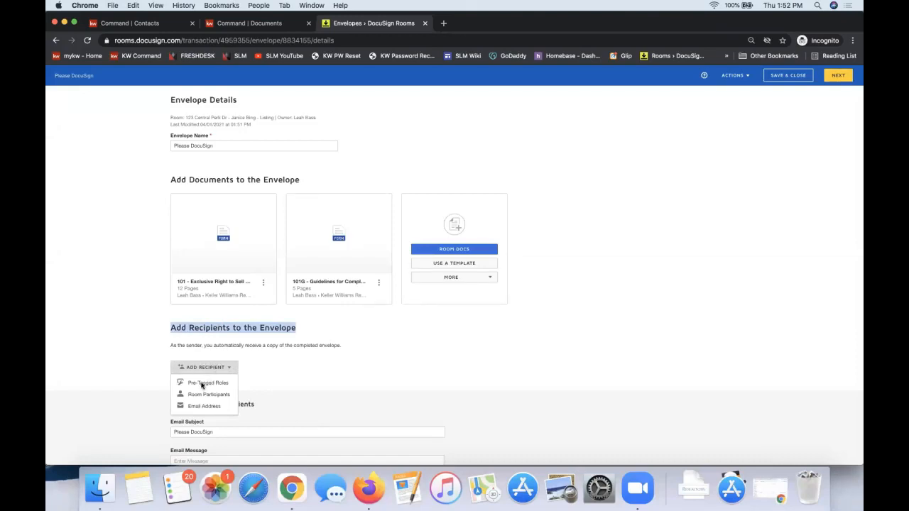
click(199, 384)
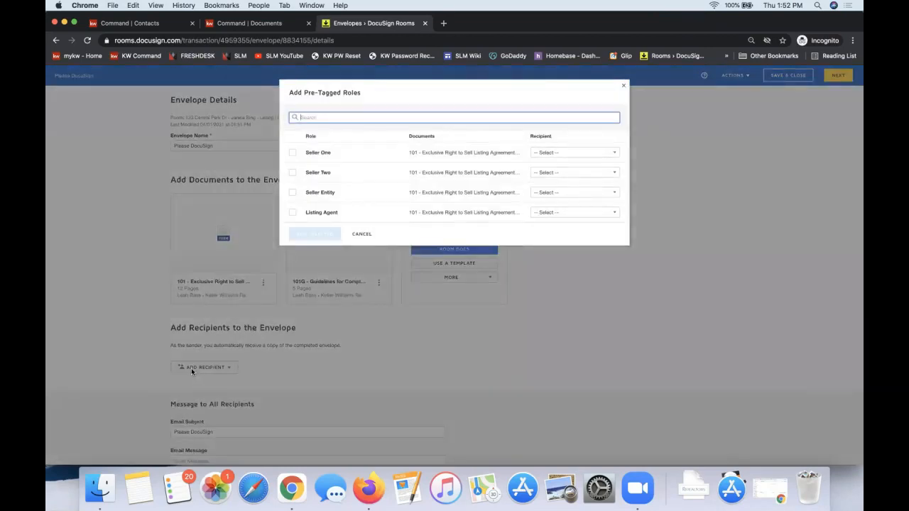
click(191, 368)
click(193, 367)
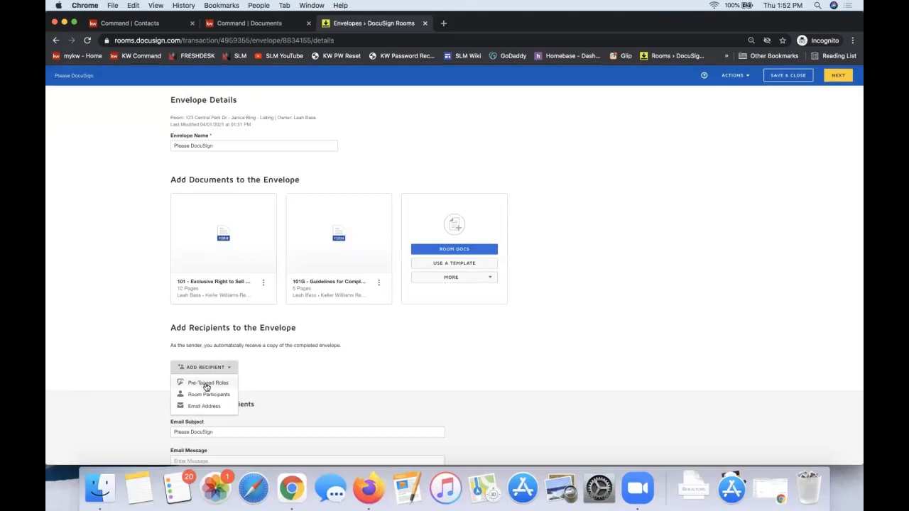
click(206, 384)
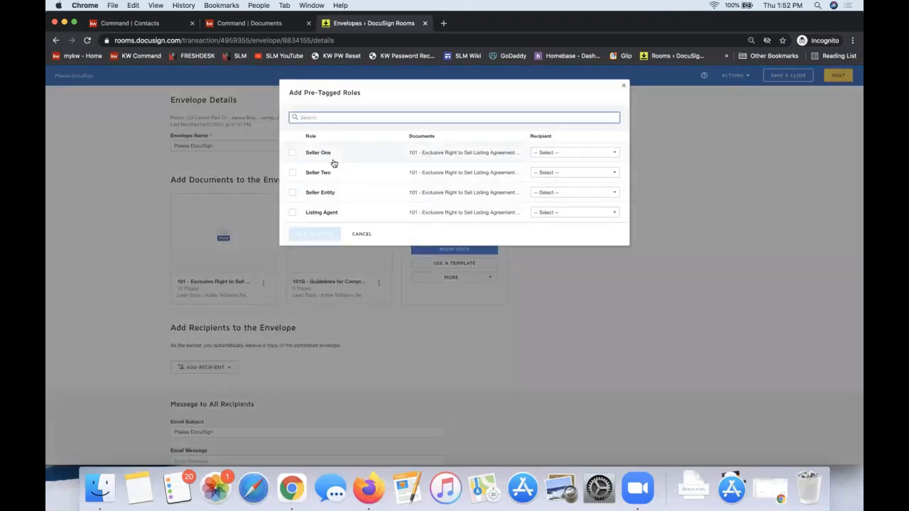
click(560, 155)
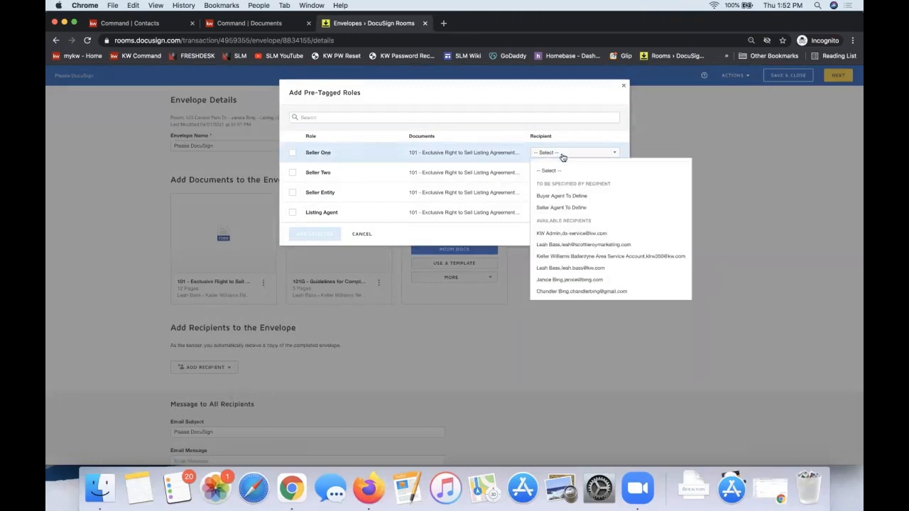
click(288, 153)
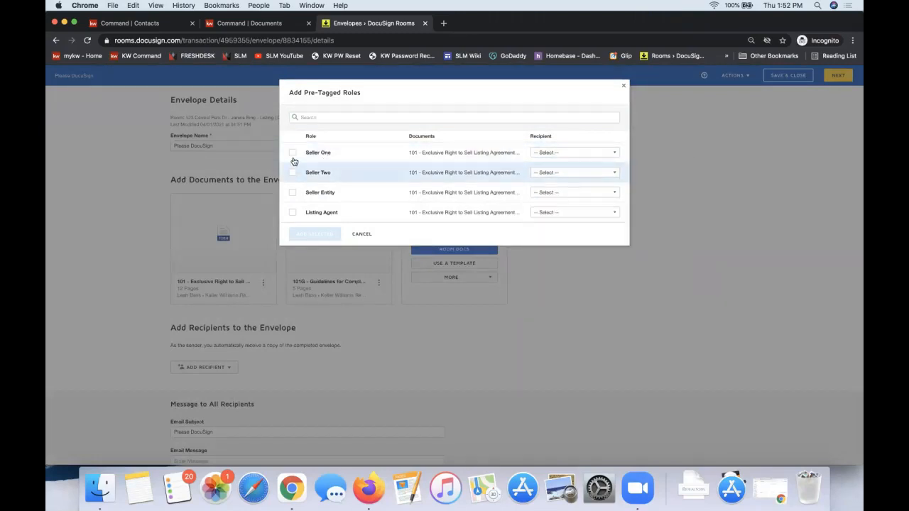
click(291, 156)
click(293, 174)
click(293, 213)
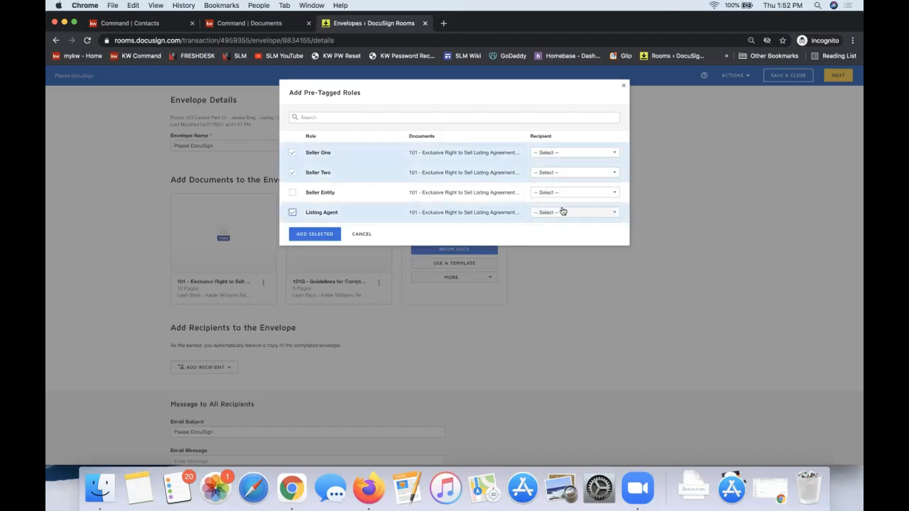
Assign the first seller as recipient for Seller One and the second seller as recipient for Seller Two
click(553, 153)
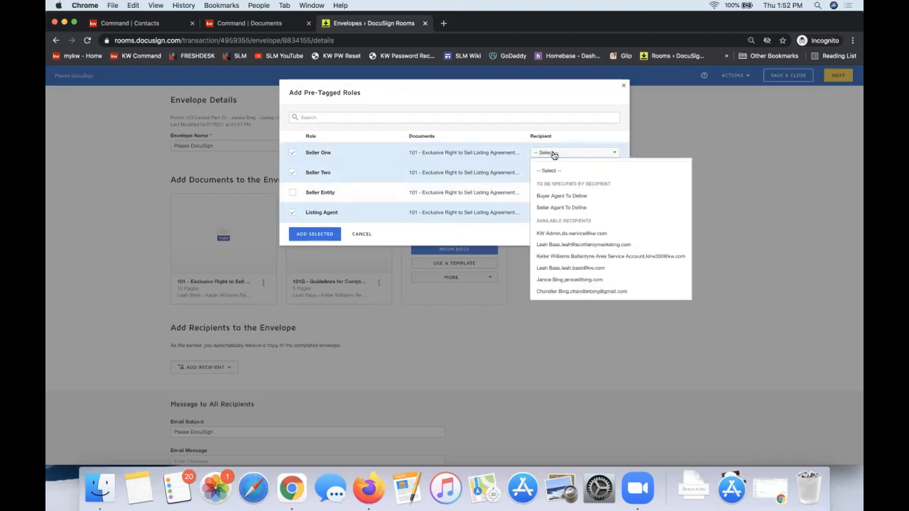
click(561, 279)
click(558, 173)
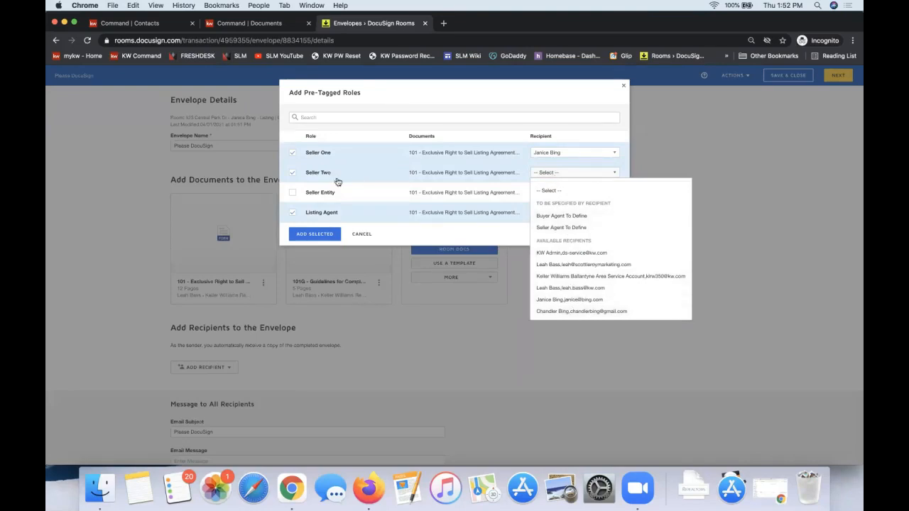
click(567, 313)
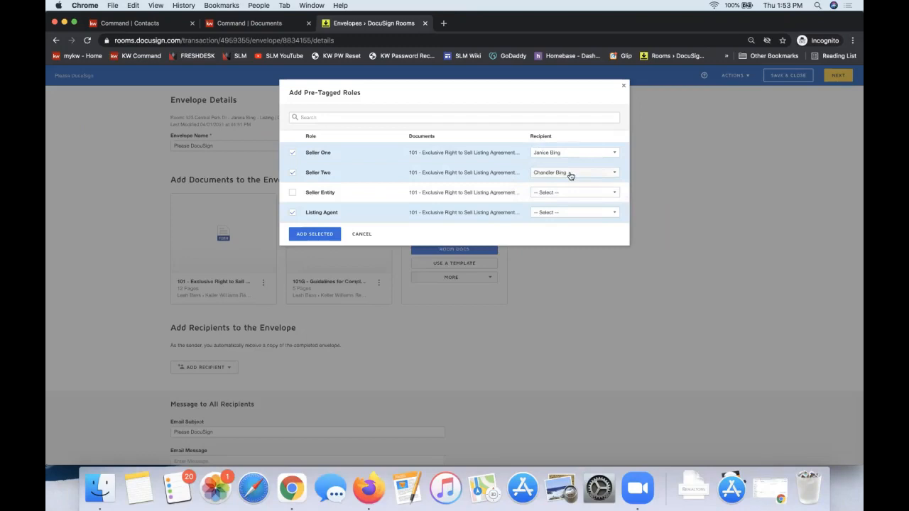
Assign the agent as recipient for the Listing Agent role and add the three selected roles to the envelope
click(547, 212)
click(546, 212)
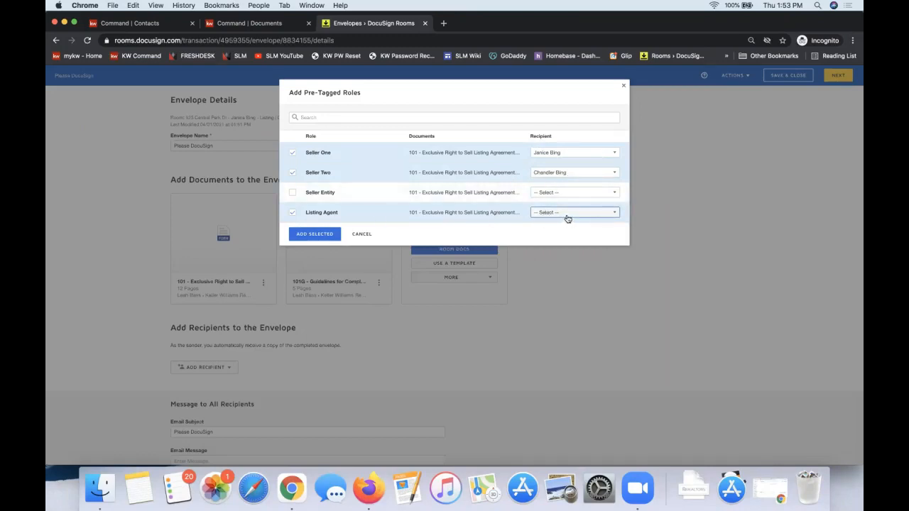
click(565, 216)
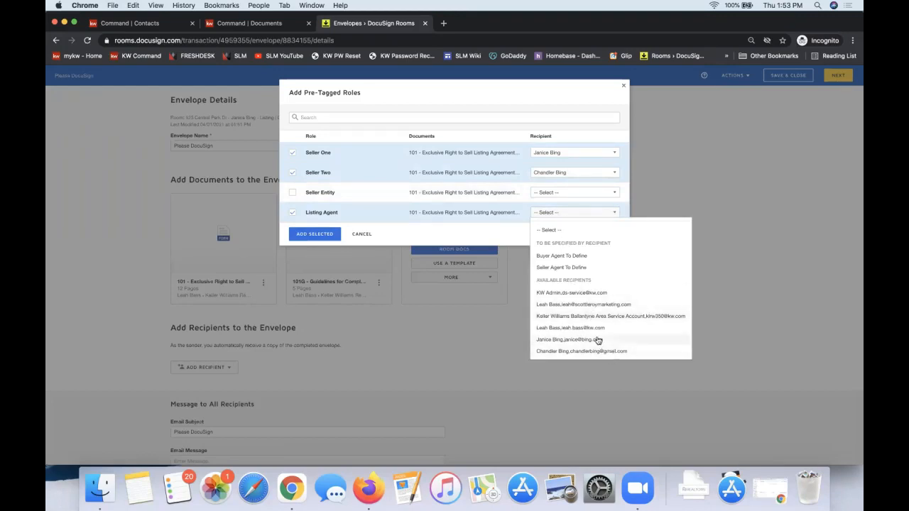
click(580, 304)
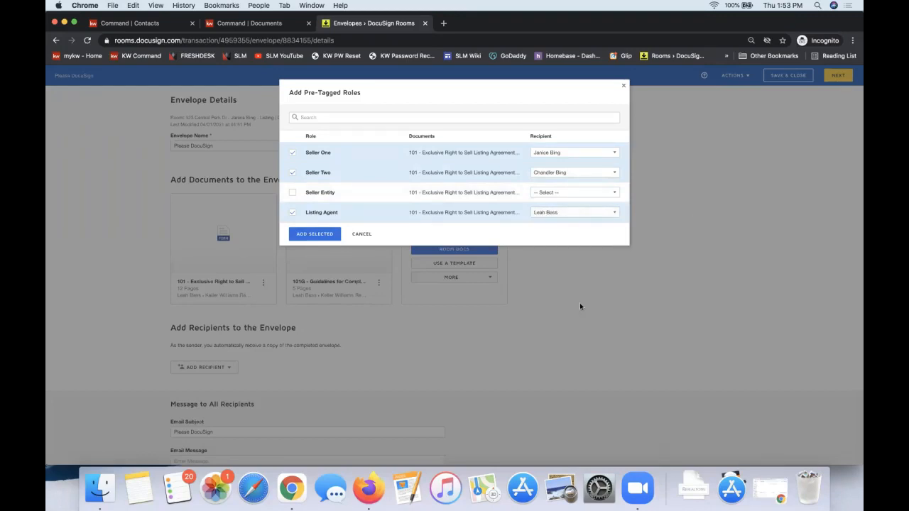
click(313, 235)
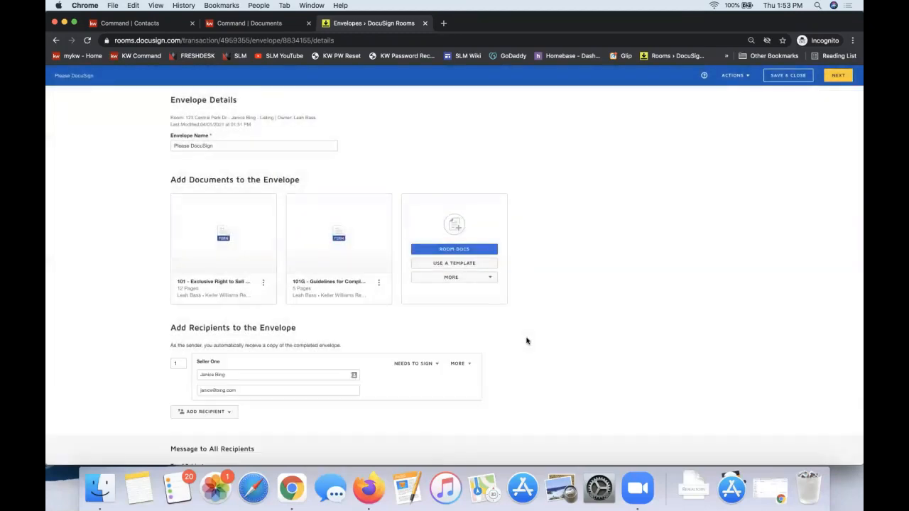
Check the envelope's recipients and the message to all recipients, and continue to field placement
scroll(604, 268, down, 3)
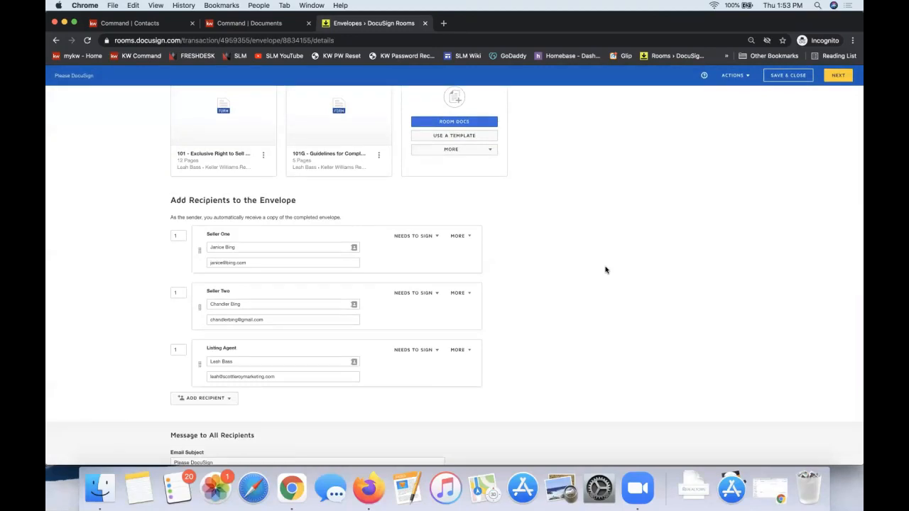
scroll(605, 270, down, 2)
click(217, 429)
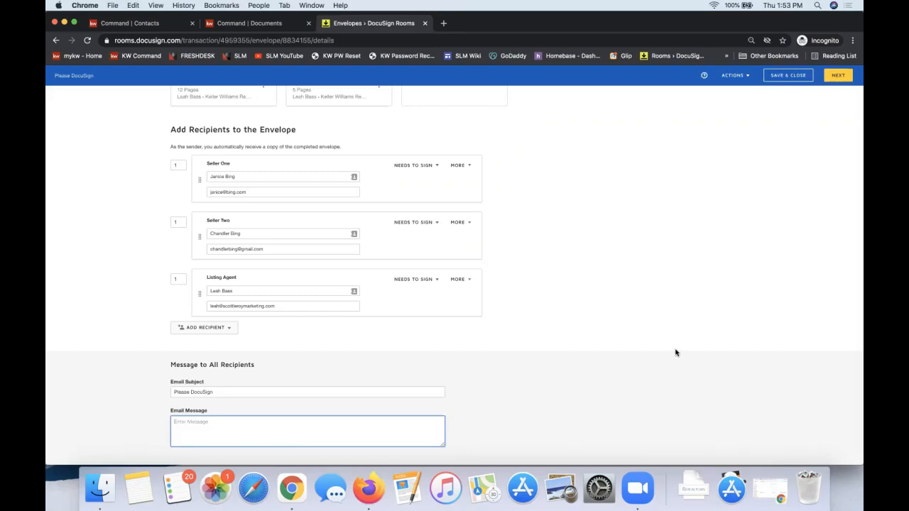
scroll(720, 260, up, 5)
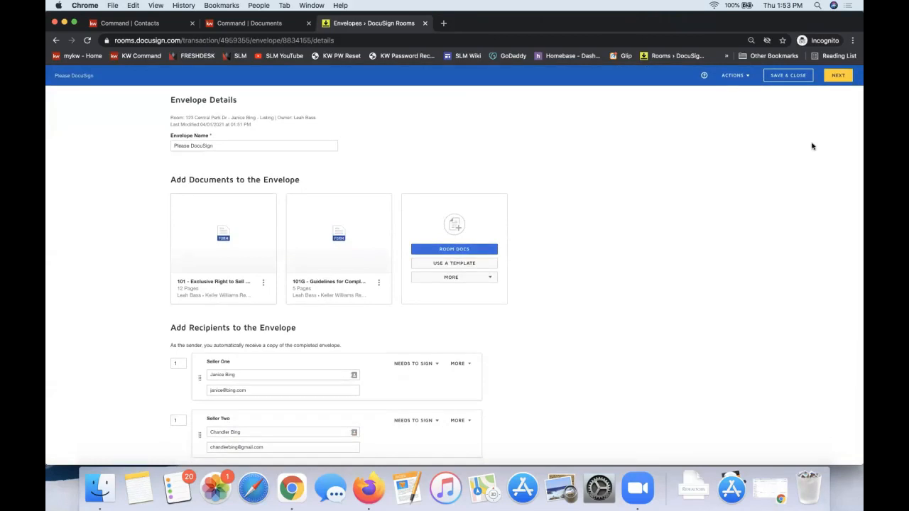
click(835, 77)
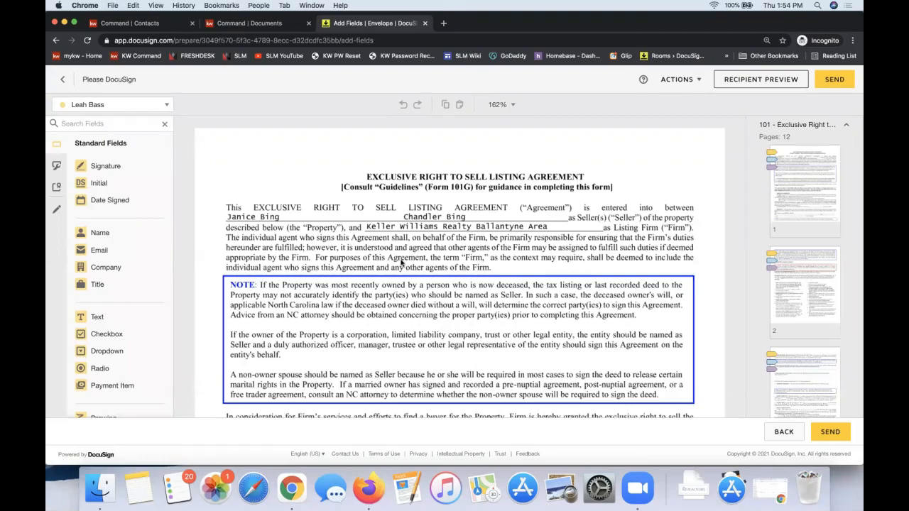
Examine the listing agreement's pages for the pre-tagged initial fields and the colour assigned to each recipient
scroll(401, 263, down, 10)
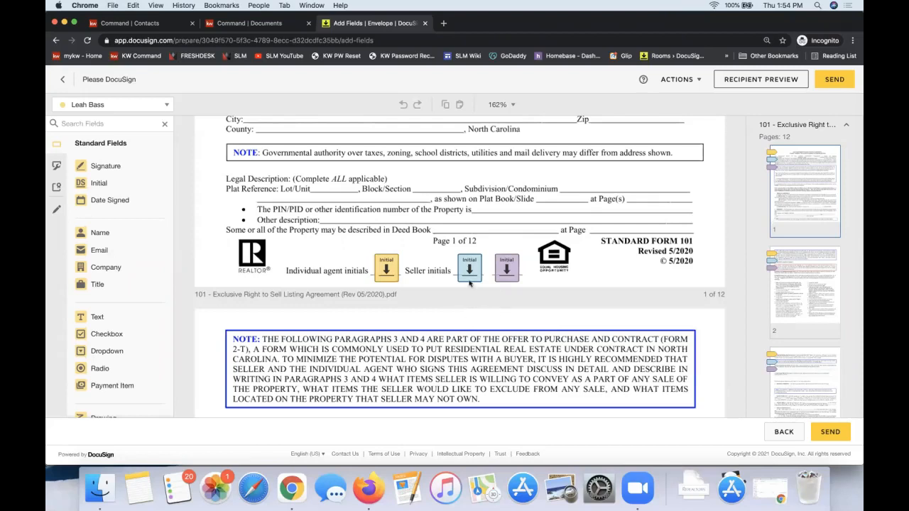
click(142, 110)
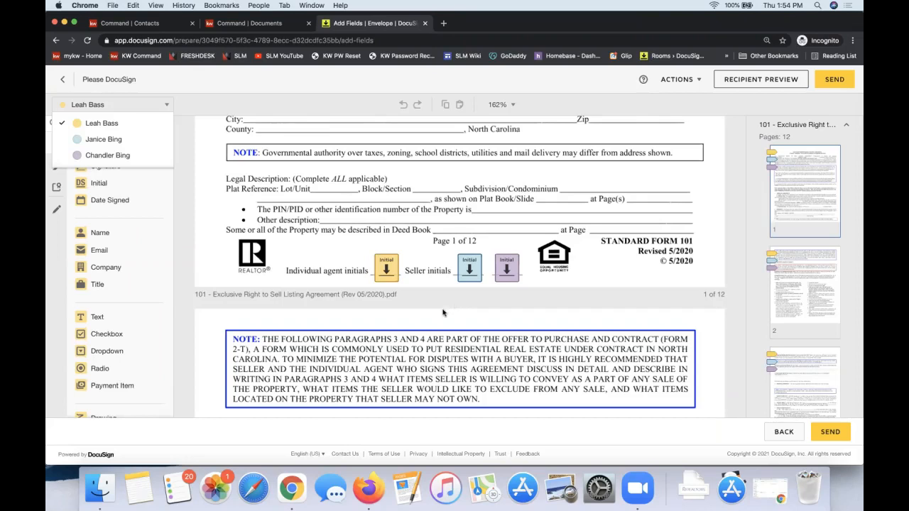
scroll(538, 275, down, 5)
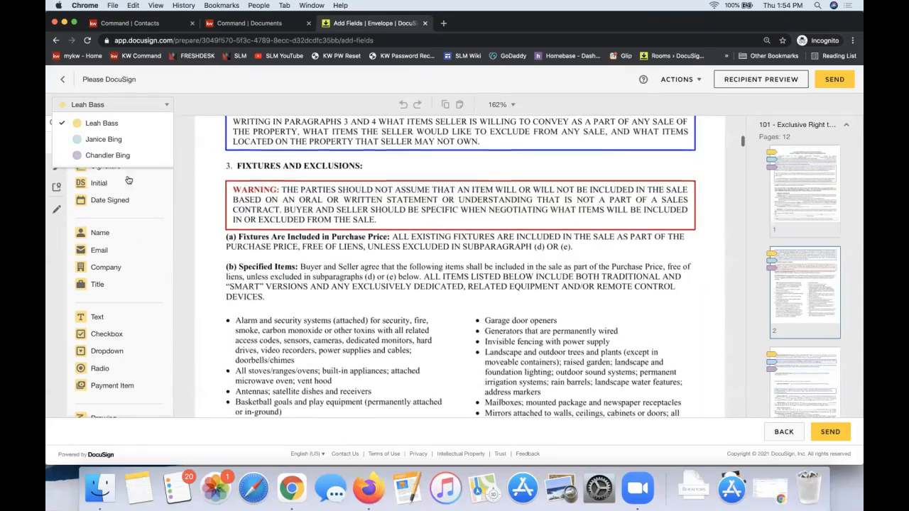
click(98, 105)
click(97, 105)
scroll(388, 284, down, 15)
scroll(388, 290, down, 2)
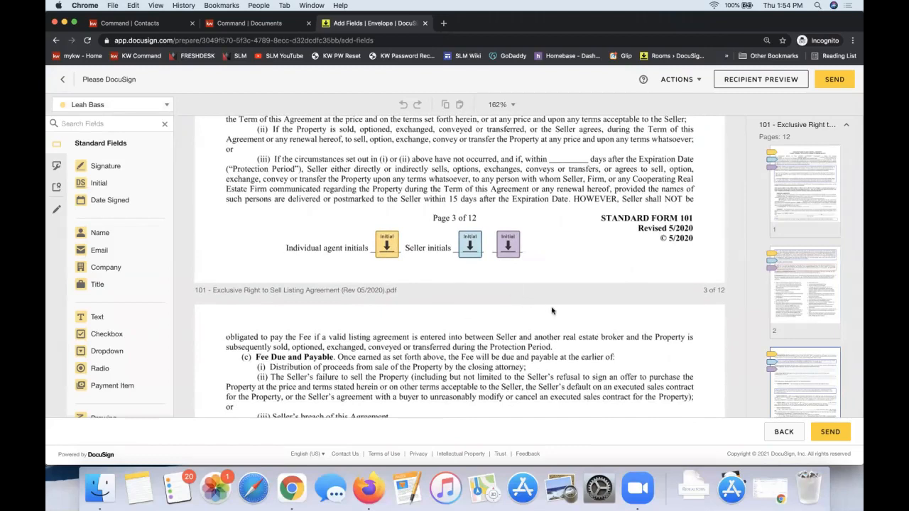
scroll(552, 310, down, 20)
scroll(552, 310, down, 15)
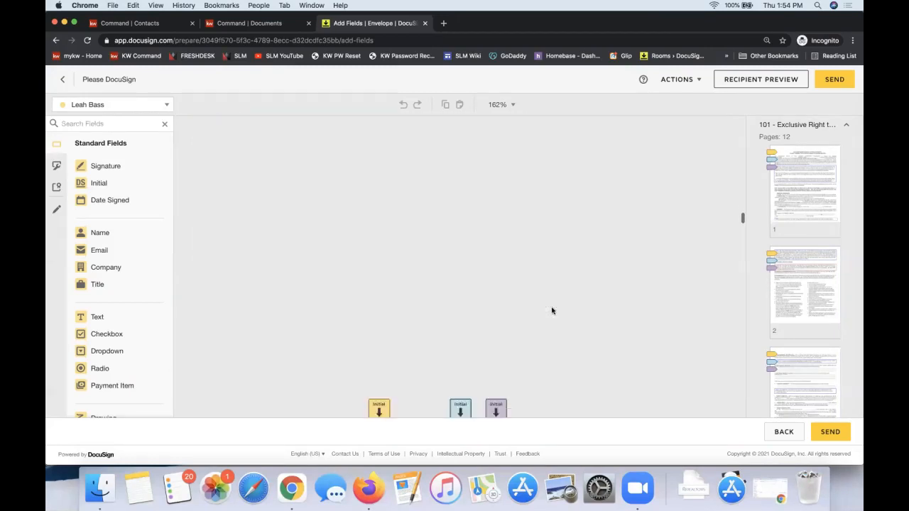
scroll(551, 314, down, 15)
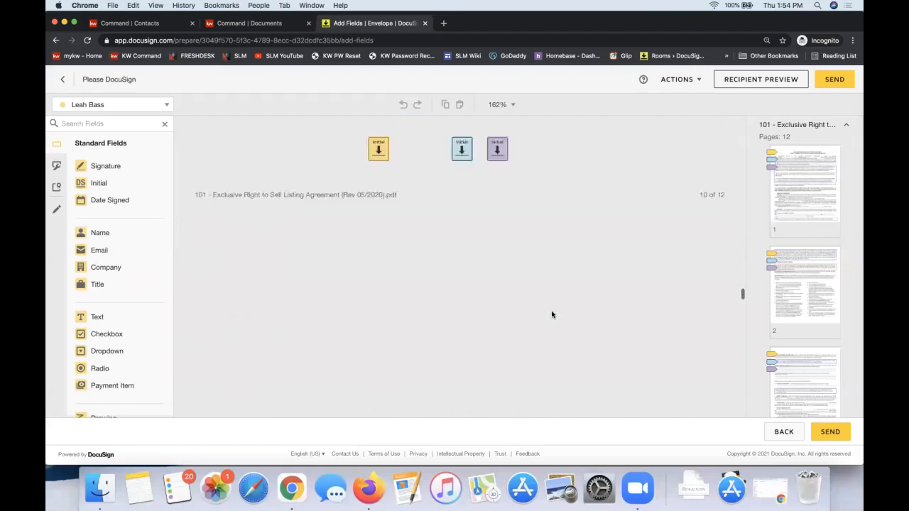
scroll(739, 298, up, 20)
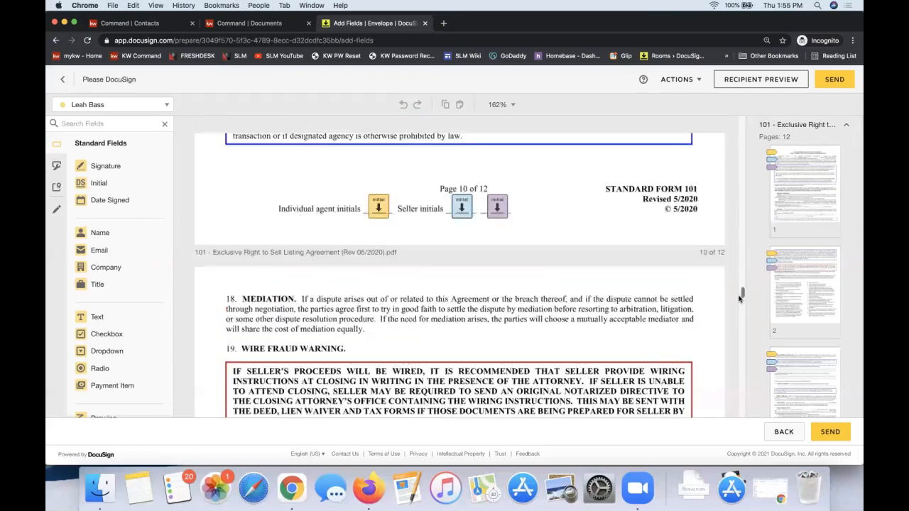
scroll(738, 298, up, 5)
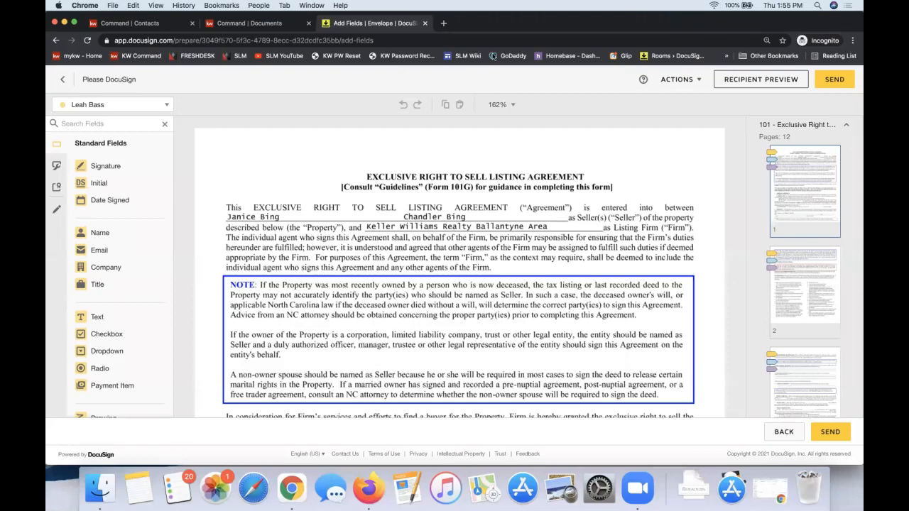
Open the recipient preview and view the envelope as the first seller
click(755, 84)
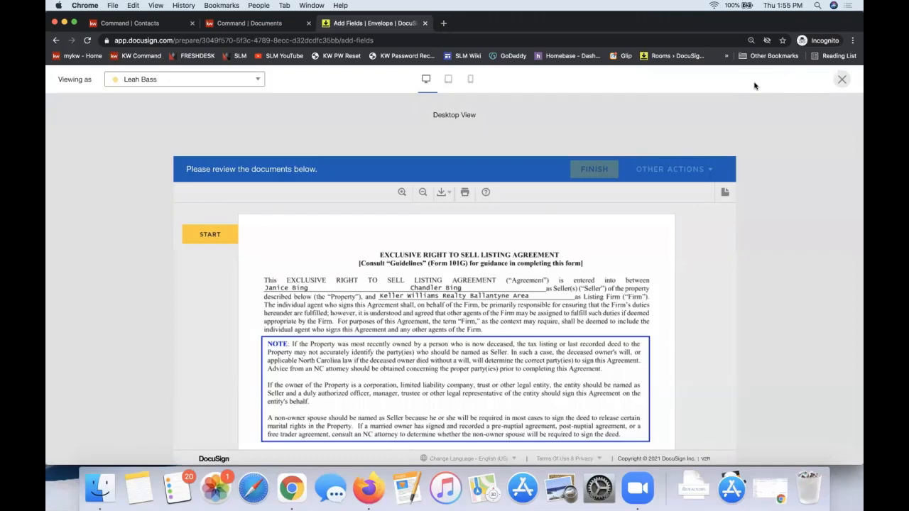
triple_click(68, 80)
click(152, 81)
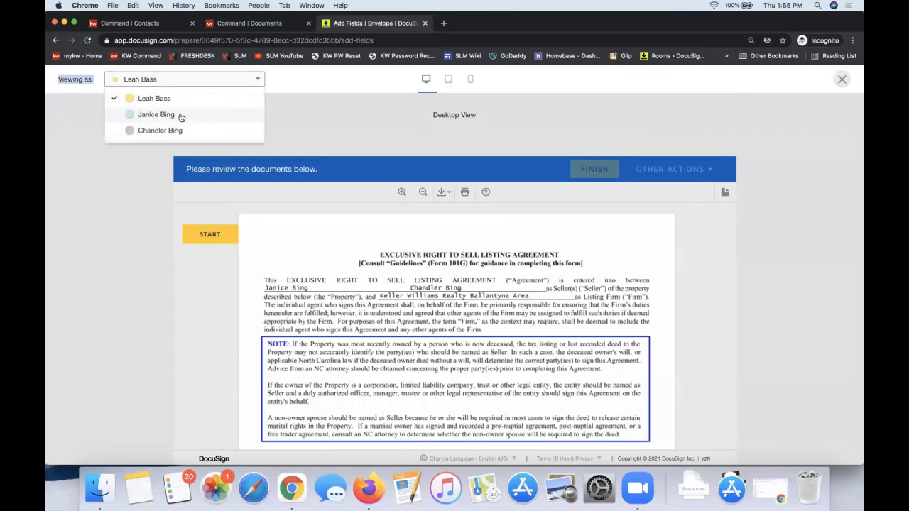
click(181, 117)
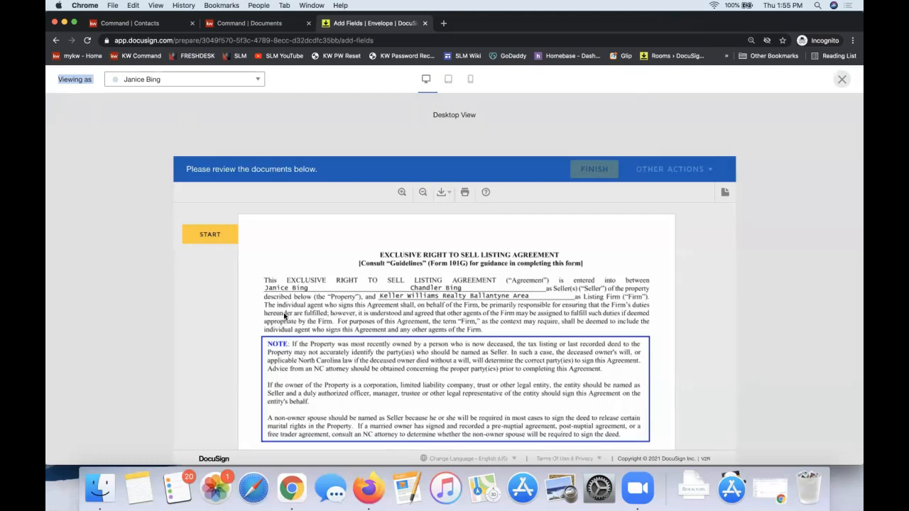
click(123, 80)
click(118, 184)
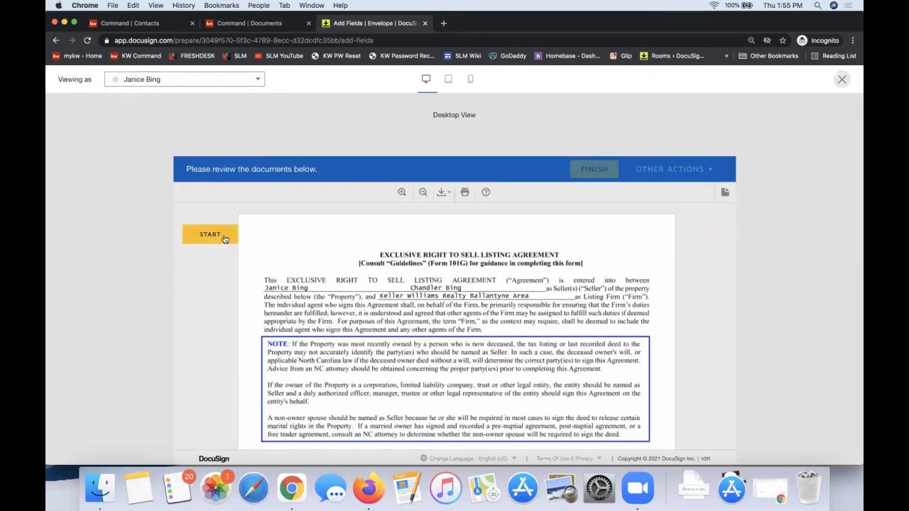
Start the preview signing as the first seller and fill the initial fields on the agreement's opening pages
click(225, 238)
click(456, 321)
click(455, 321)
click(456, 320)
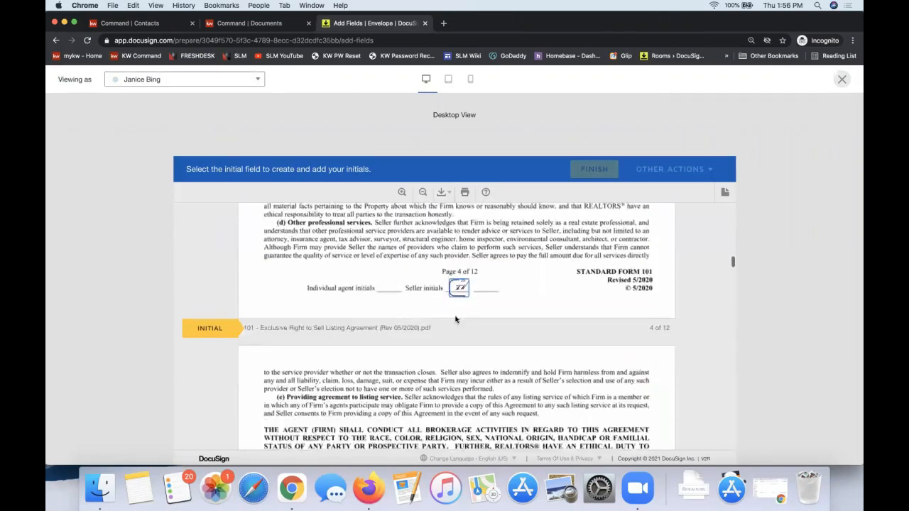
click(275, 326)
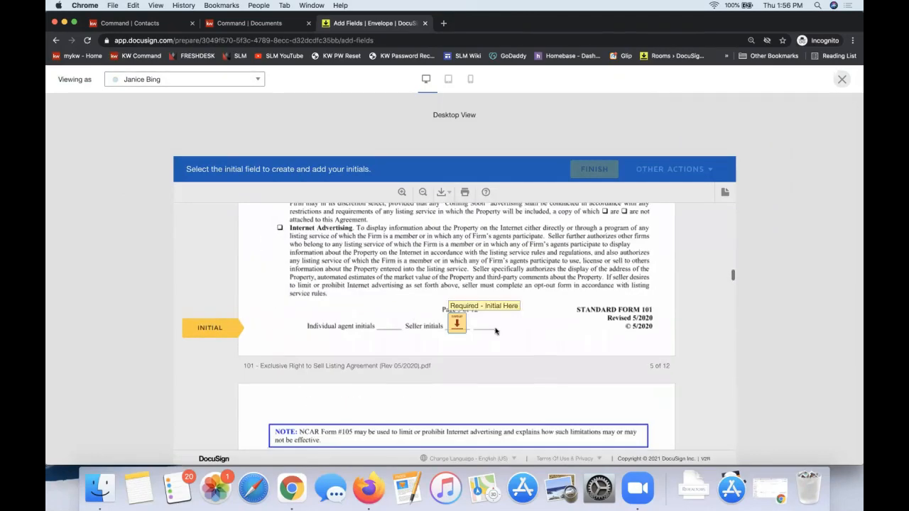
click(456, 325)
click(457, 324)
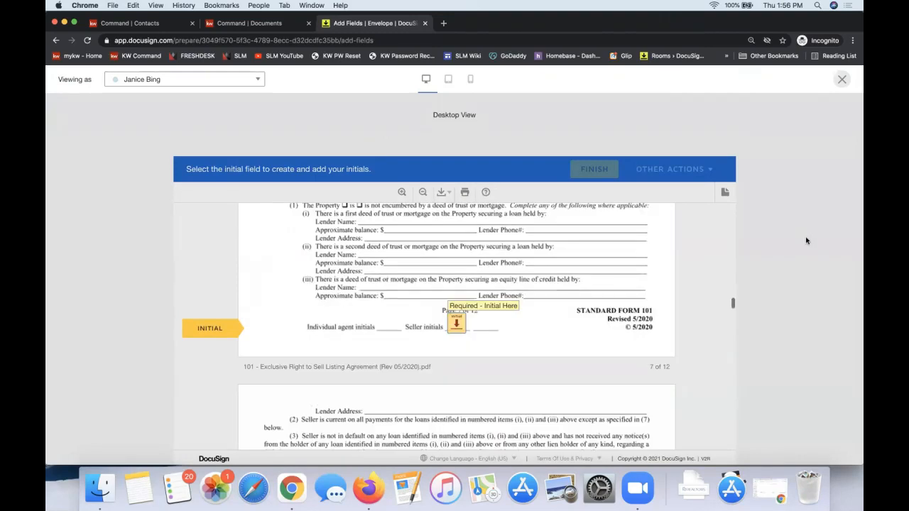
click(157, 80)
click(370, 134)
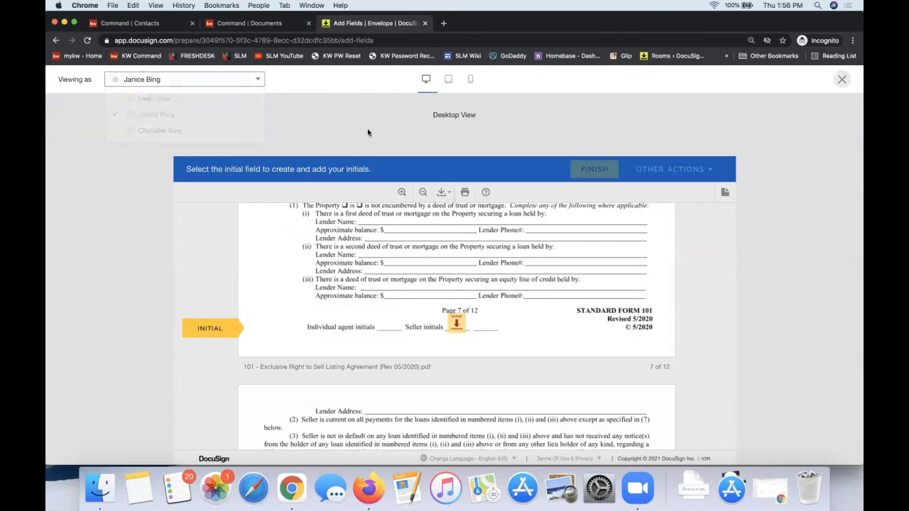
Close the recipient preview and switch field placement to the second seller
click(841, 80)
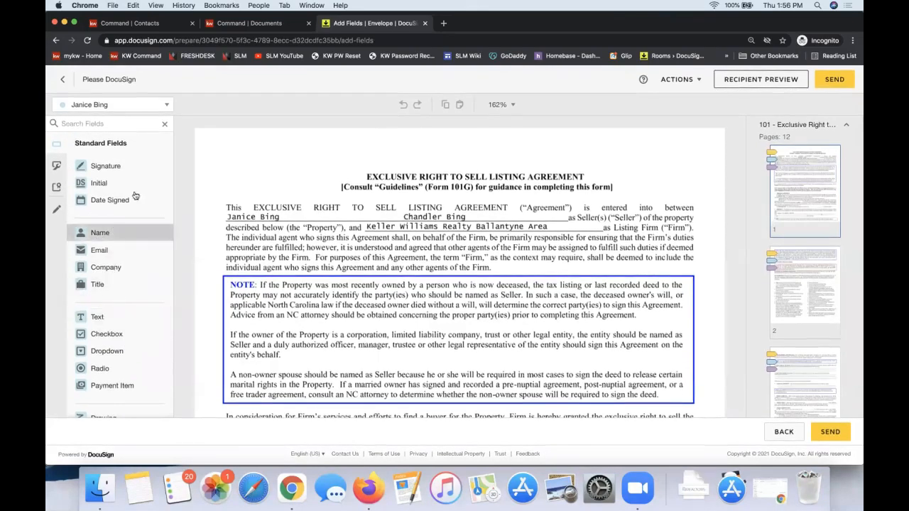
click(105, 106)
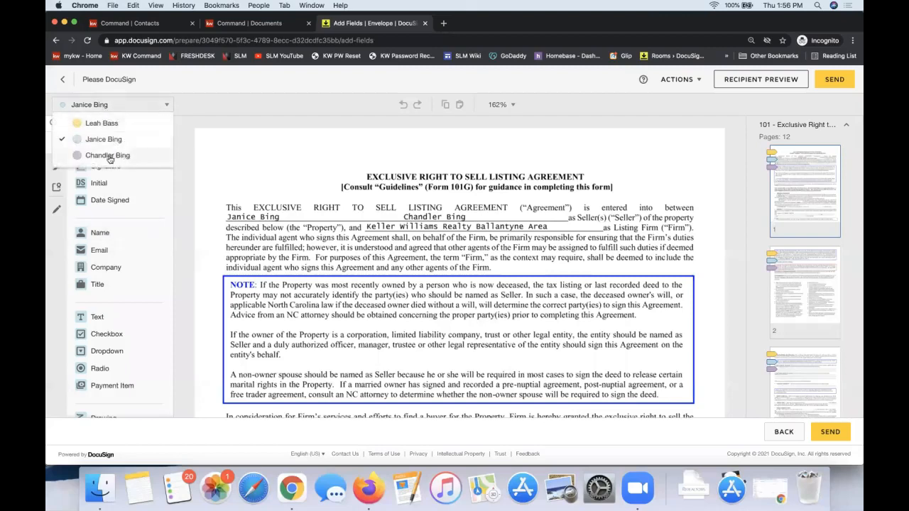
click(112, 158)
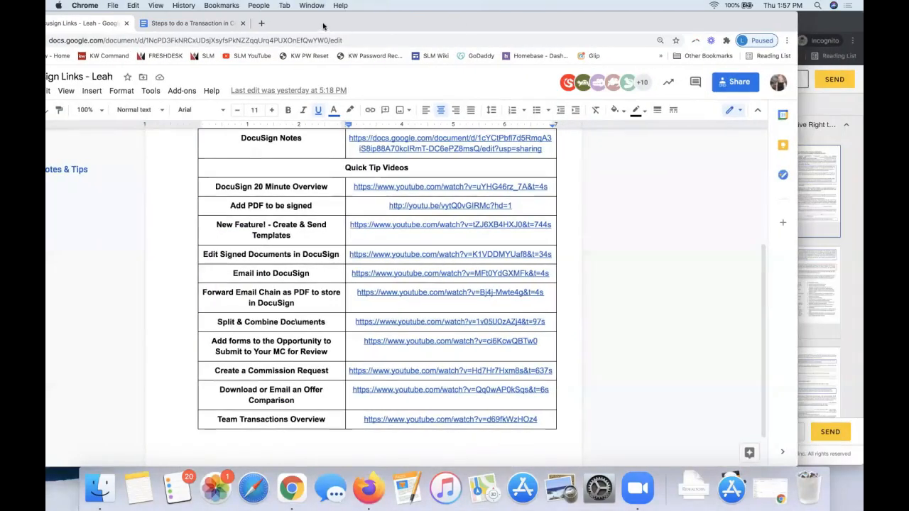
Switch to the Docusign Links document in Google Docs and highlight the "Add PDF to be signed" video row
scroll(336, 245, up, 4)
scroll(337, 246, down, 2)
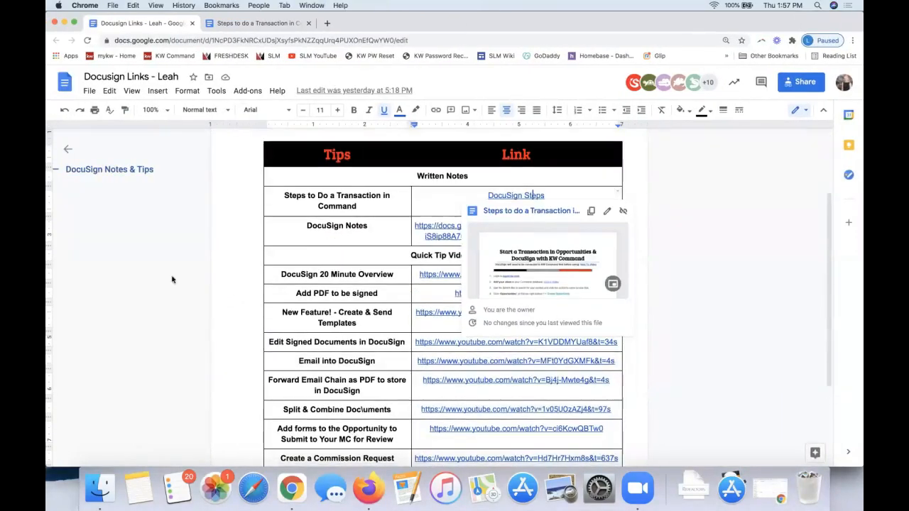
click(242, 279)
drag(290, 294, 516, 291)
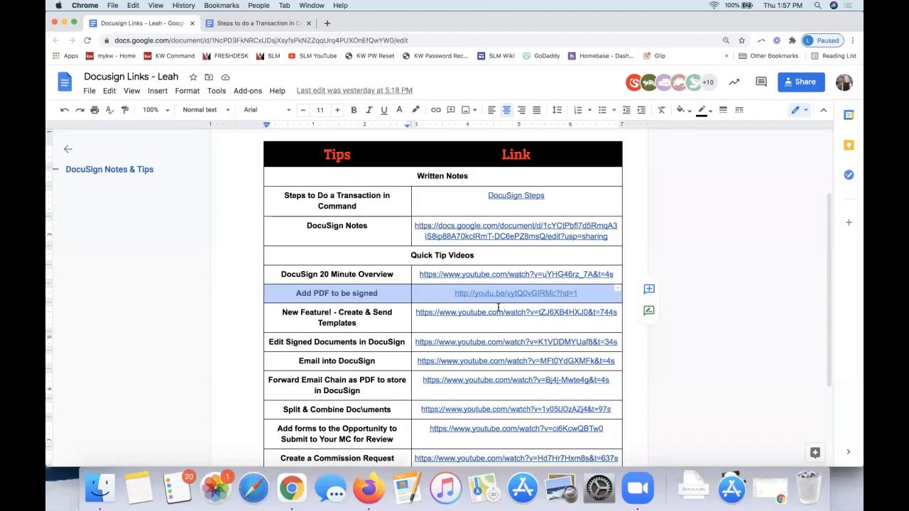
Return to the prepared envelope in DocuSign and send it to the recipients
drag(406, 24, 862, 24)
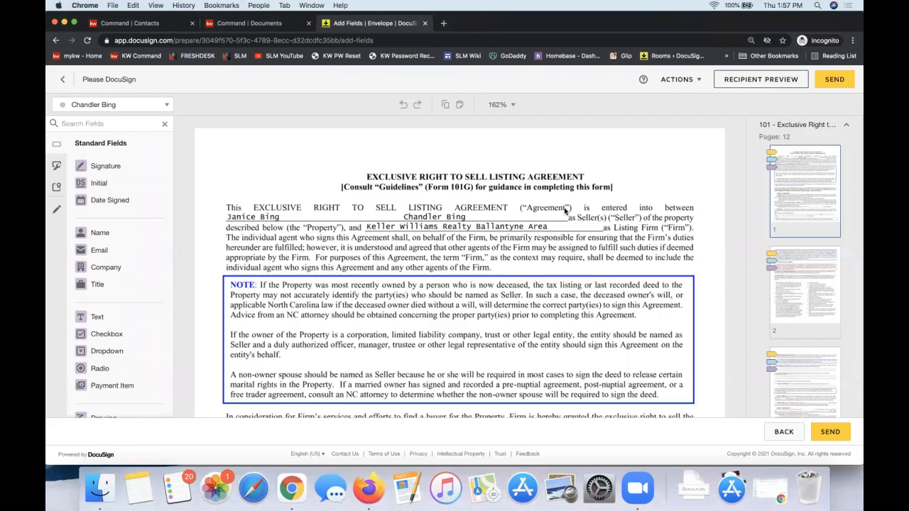
click(836, 83)
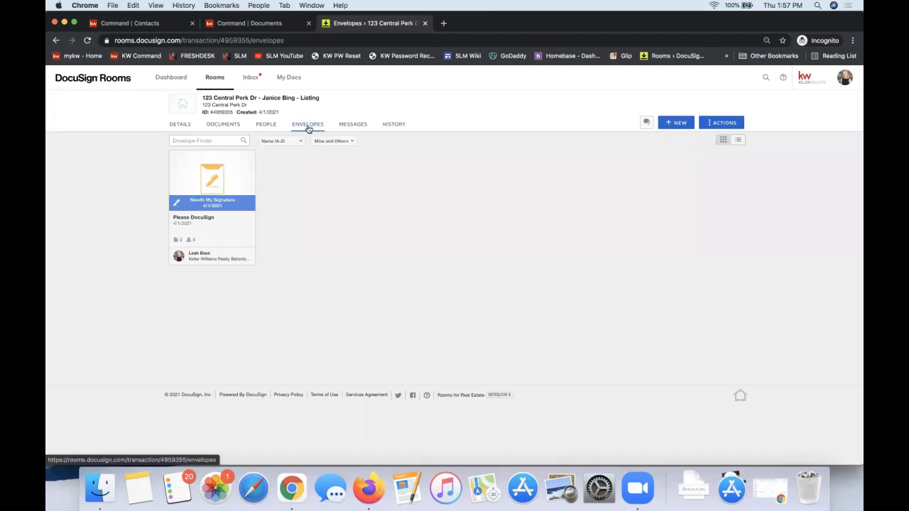
Open the sent envelope in the room, check each recipient's signing status and the further envelope actions, and close it
click(223, 205)
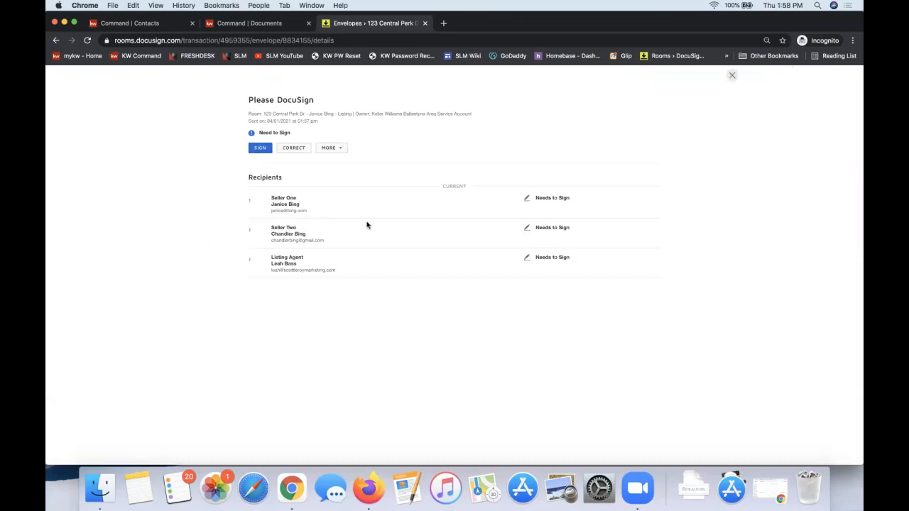
click(340, 148)
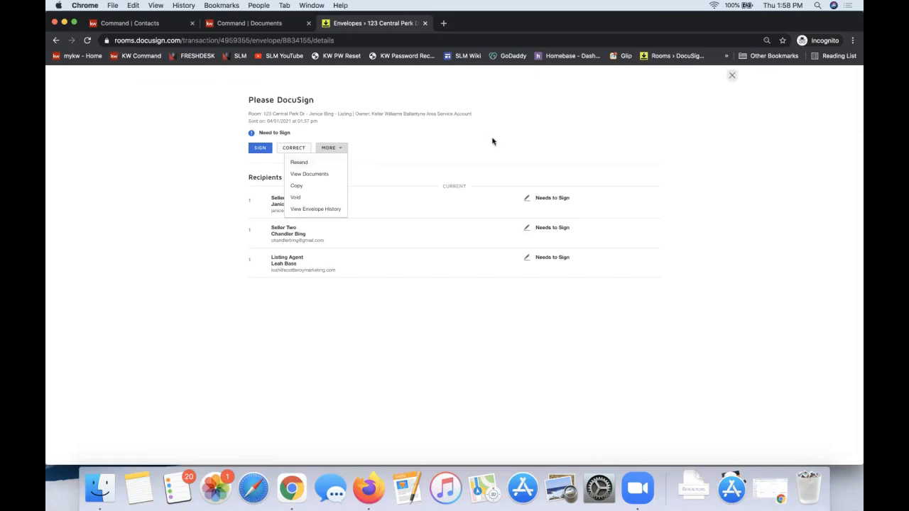
click(668, 99)
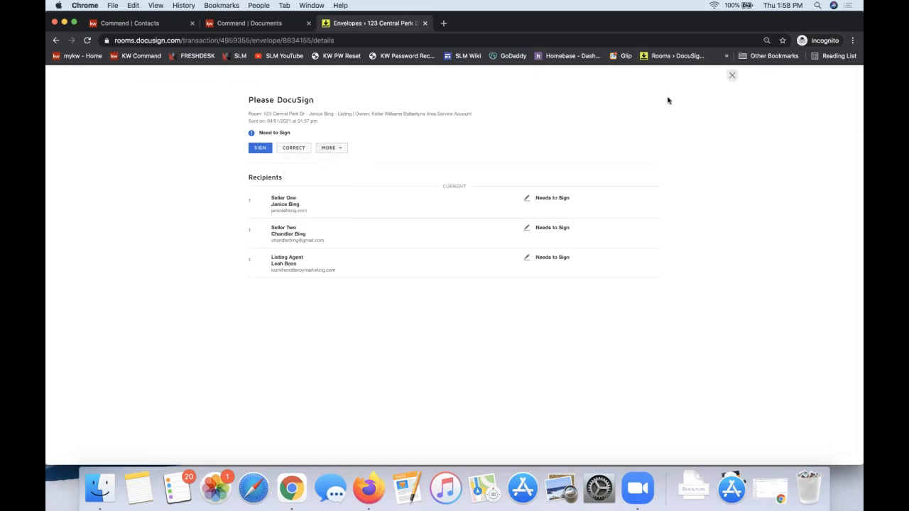
click(731, 75)
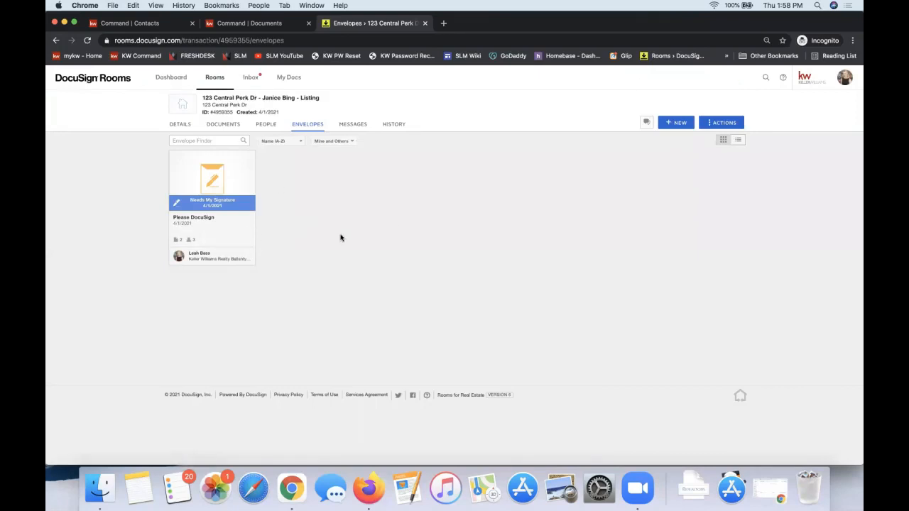
Return to the rooms list, search it for "signat" and open the Testing Signatures room
click(214, 78)
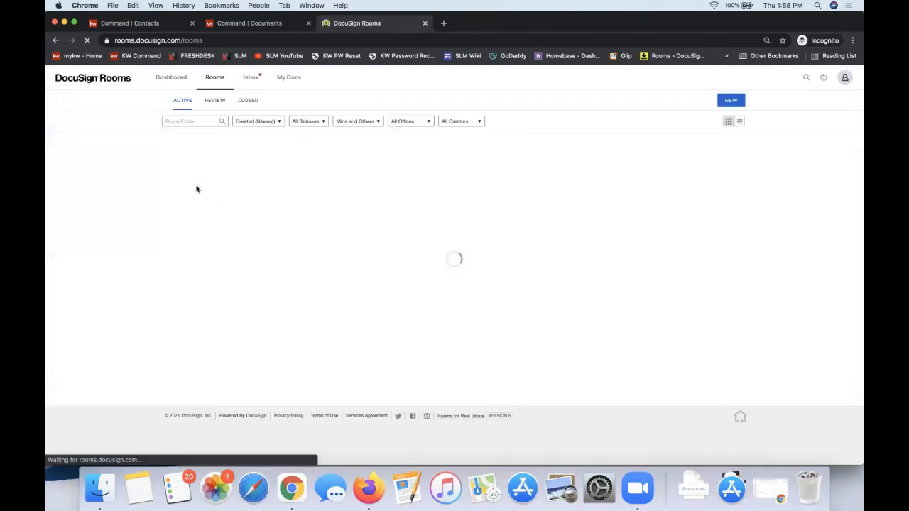
click(192, 122)
text(signature)
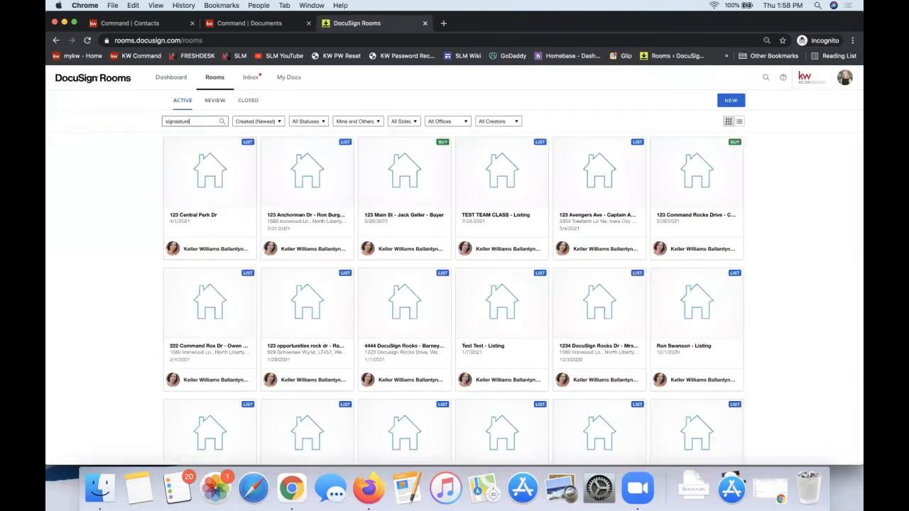
key(super+a)
key(BackSpace)
text(esignatu)
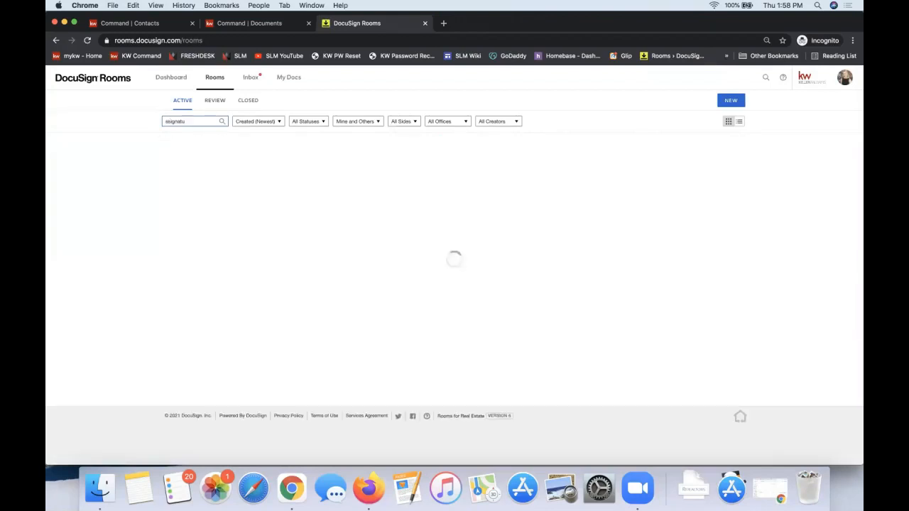
key(BackSpace)
key(BackSpace)
key(BackSpace)
key(BackSpace)
key(BackSpace)
key(BackSpace)
key(BackSpace)
key(BackSpace)
text(sign)
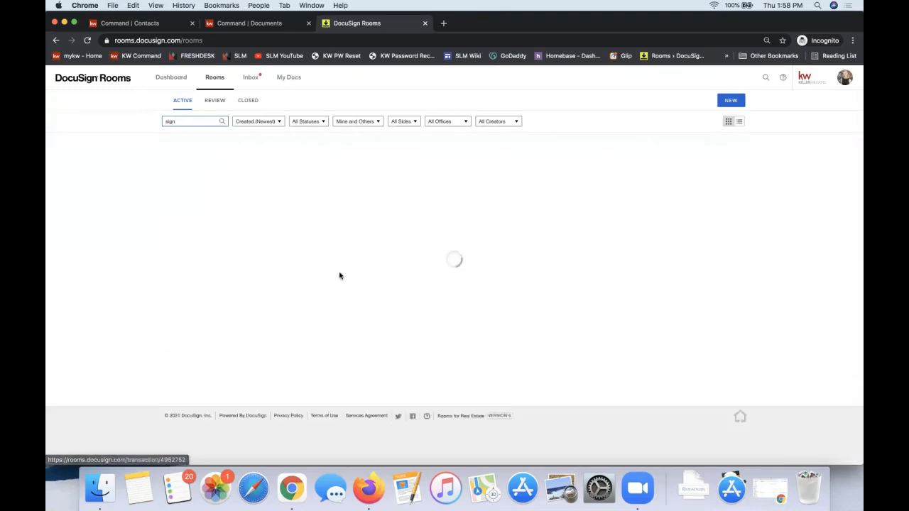
text(atu)
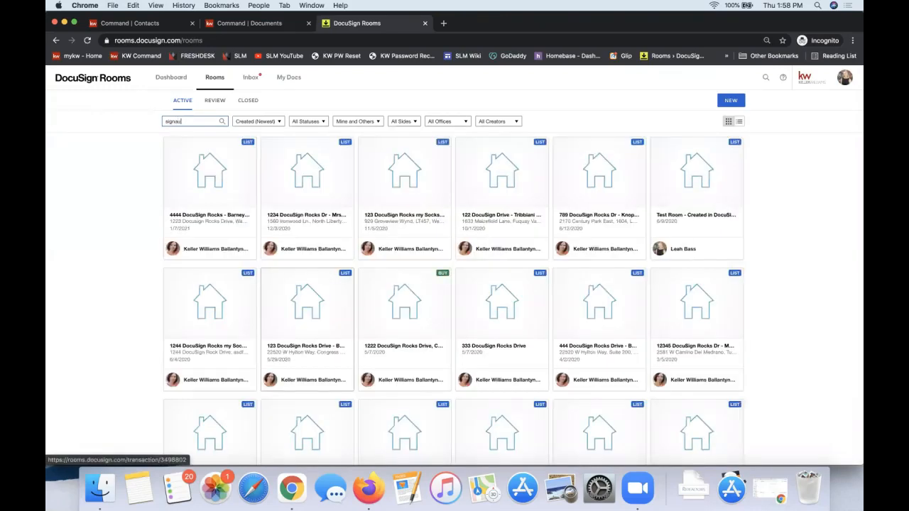
key(BackSpace)
text(t)
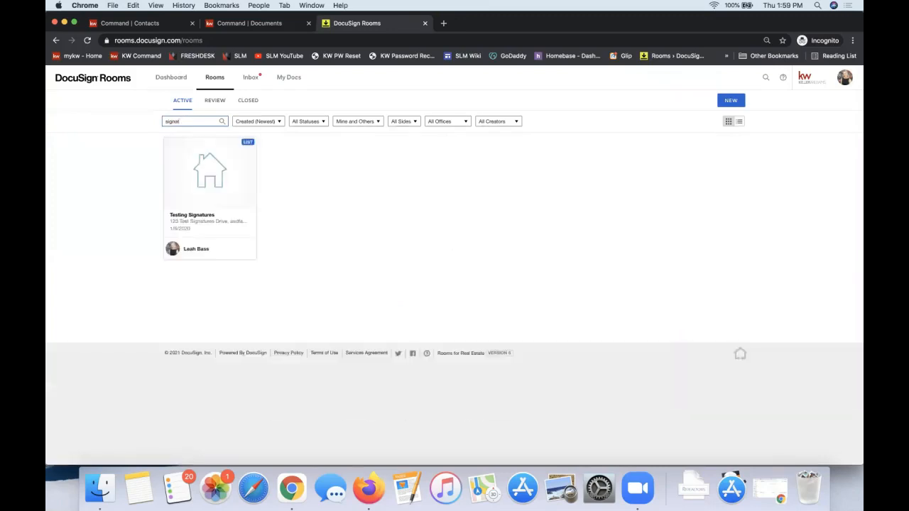
click(201, 181)
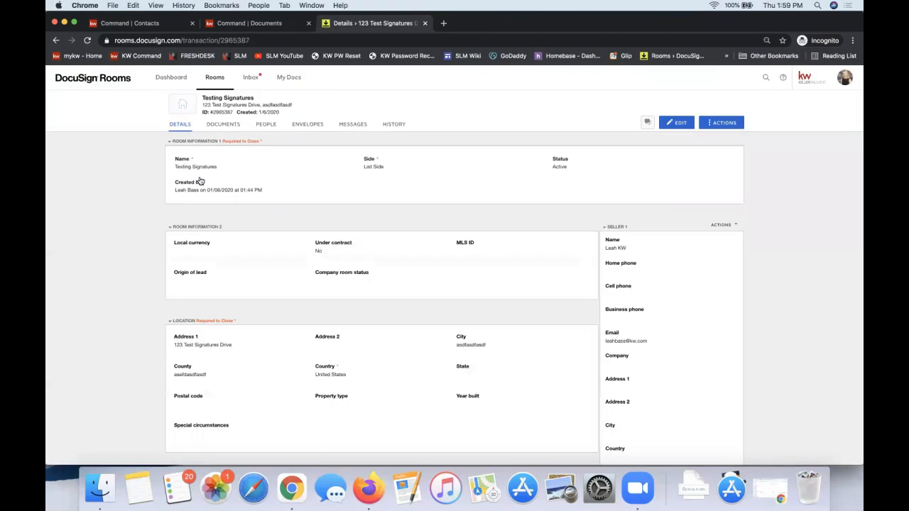
Look through the room's documents and the sources for adding documents, and briefly open the signed 101 listing agreement
click(222, 130)
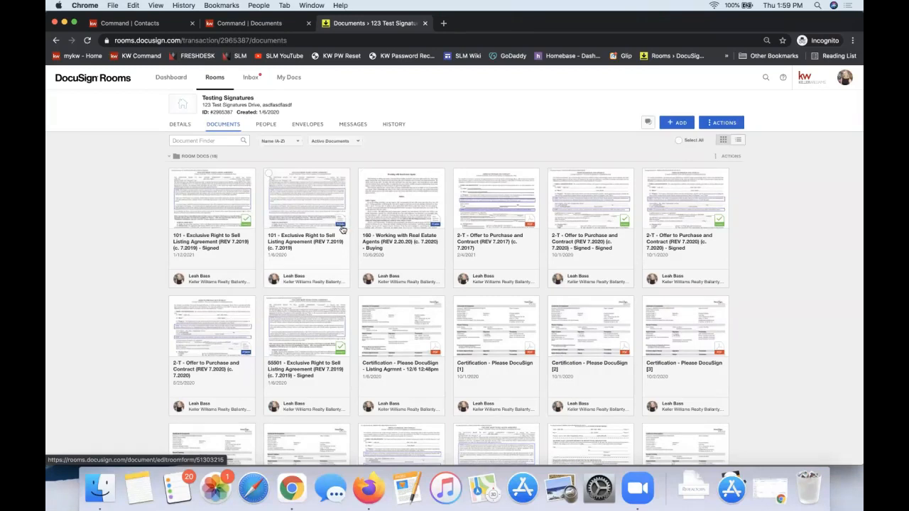
click(675, 124)
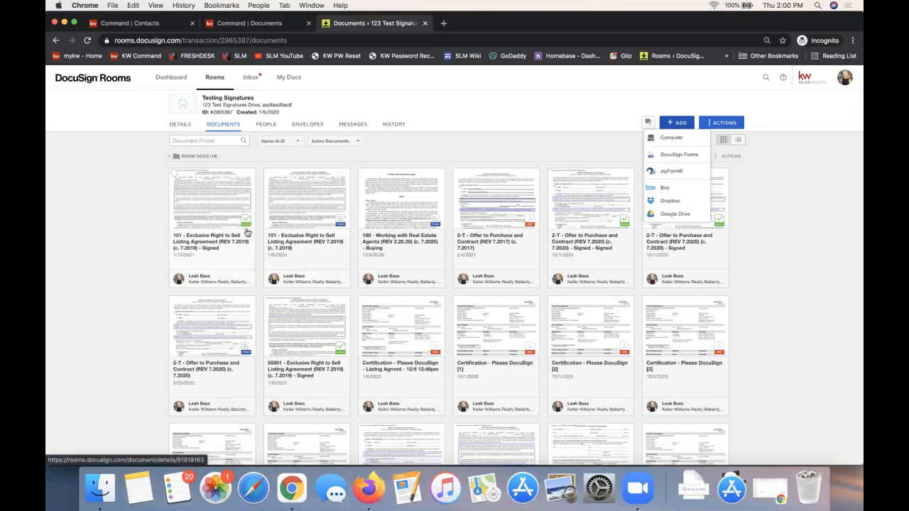
click(203, 208)
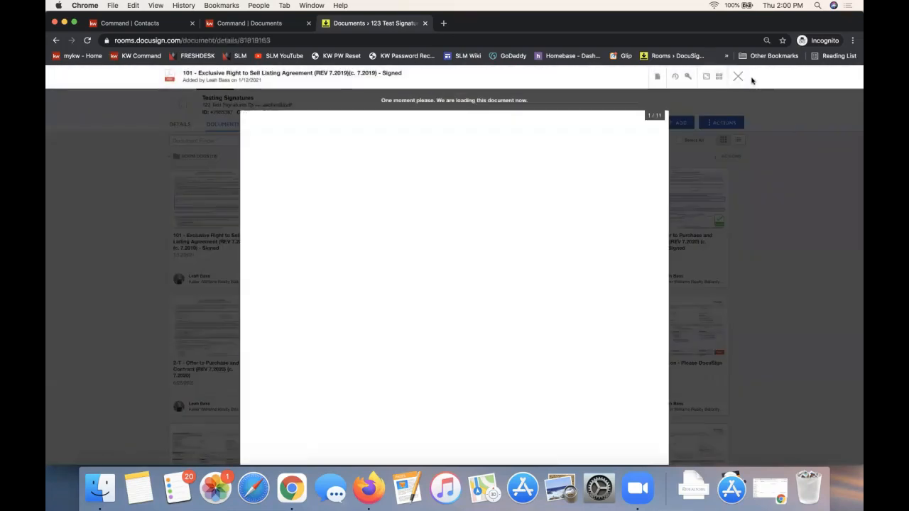
click(738, 77)
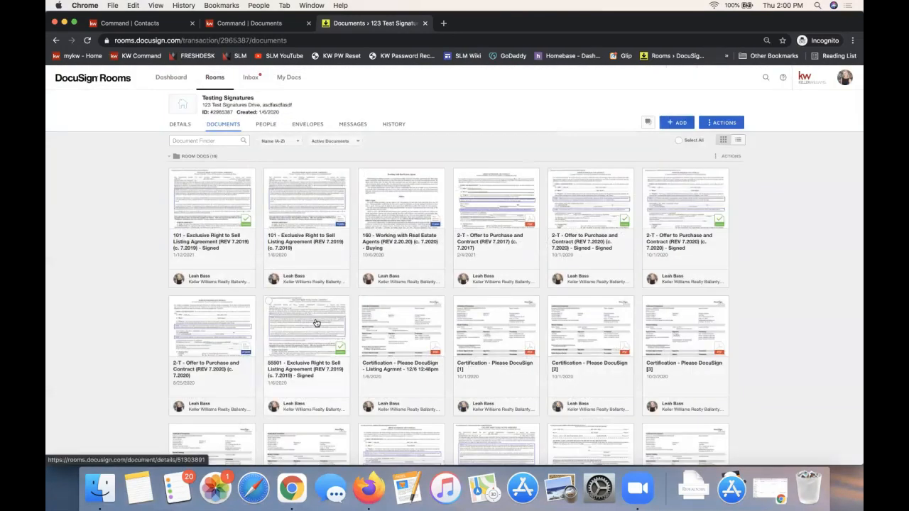
Open the signed 55501 Exclusive Right to Sell Listing Agreement, examine the first page down to the seller initials, and close it
click(317, 323)
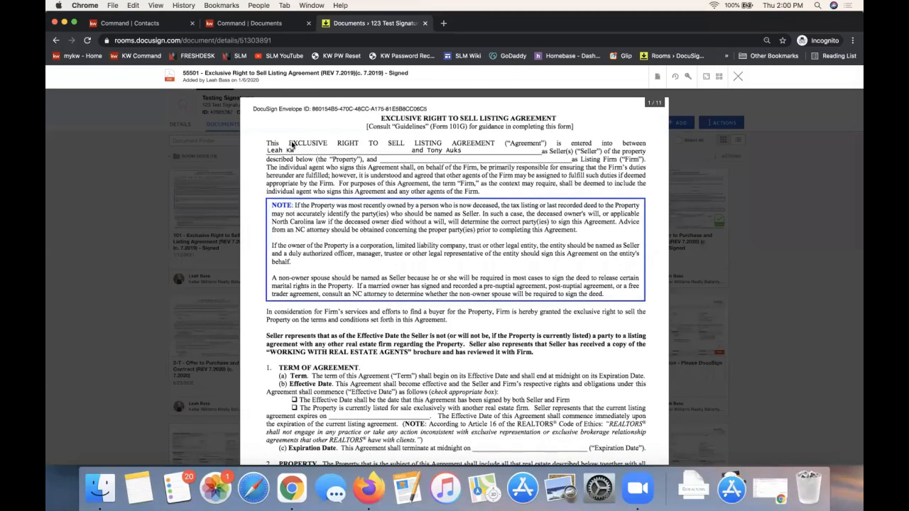
scroll(487, 227, down, 5)
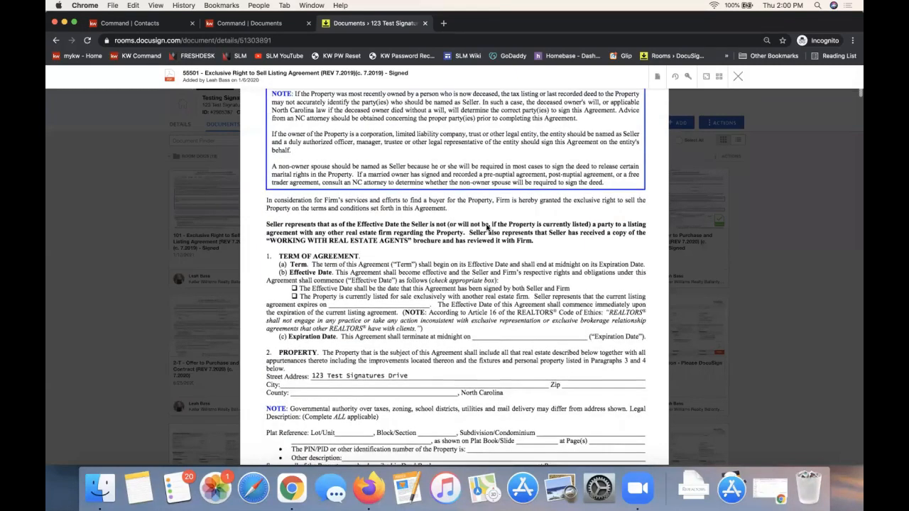
scroll(487, 228, down, 2)
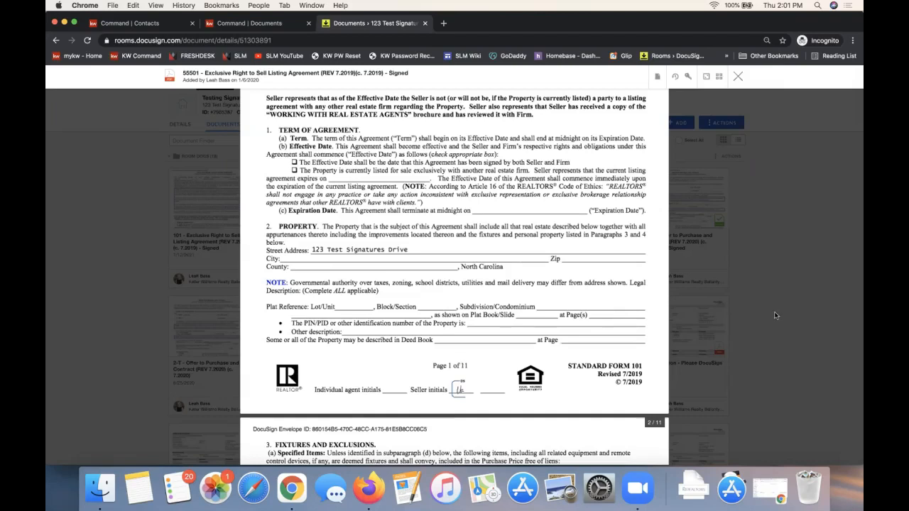
click(737, 76)
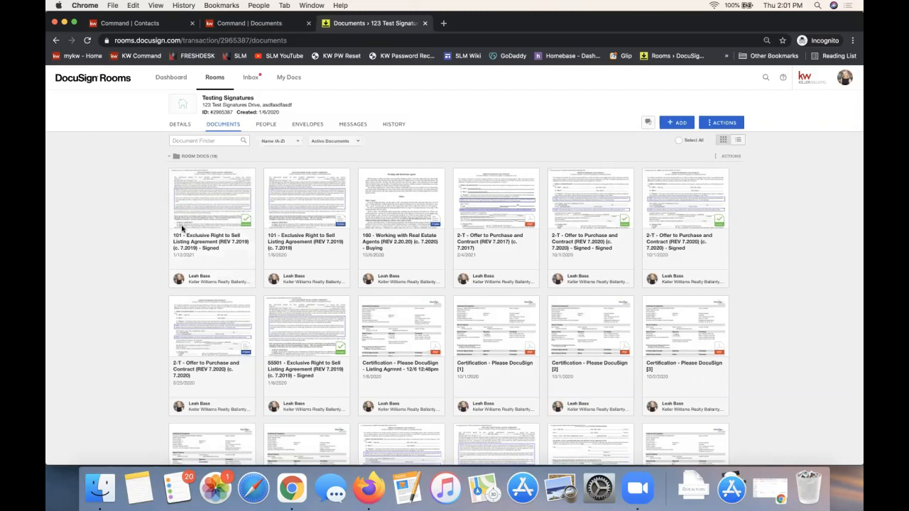
Switch to the Docusign Links document in Google Docs and highlight an entry further down the quick tip videos table
drag(862, 5, 396, 6)
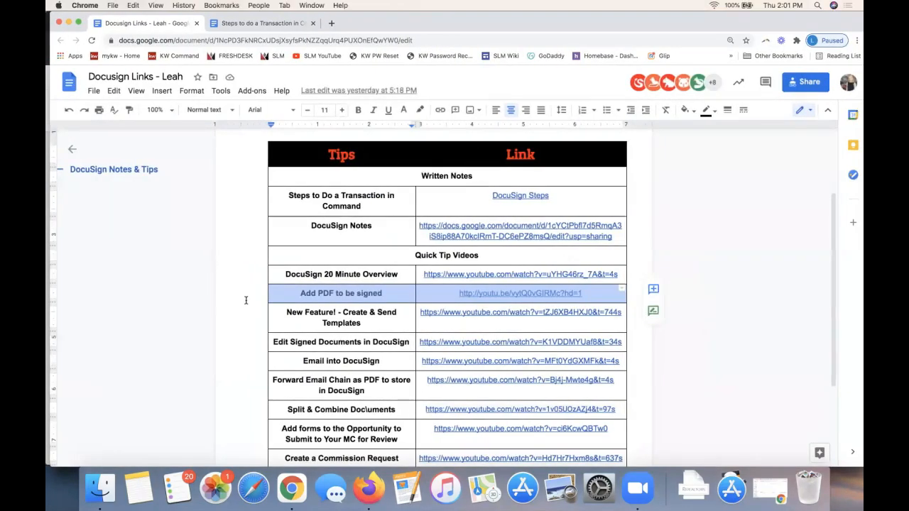
scroll(245, 298, down, 3)
double_click(339, 266)
triple_click(340, 267)
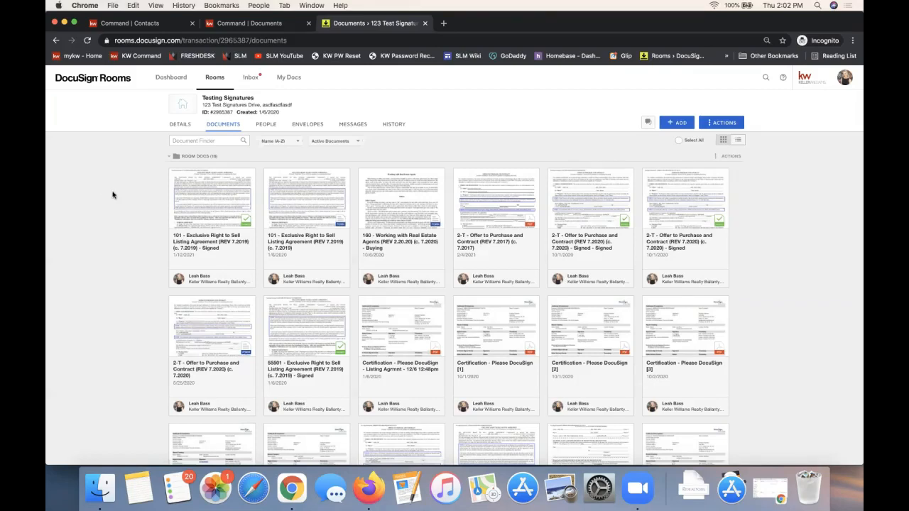
Look over the Testing Signatures room's envelopes, and switch to KW Command to examine the property fields in the listing opportunity's details
click(294, 126)
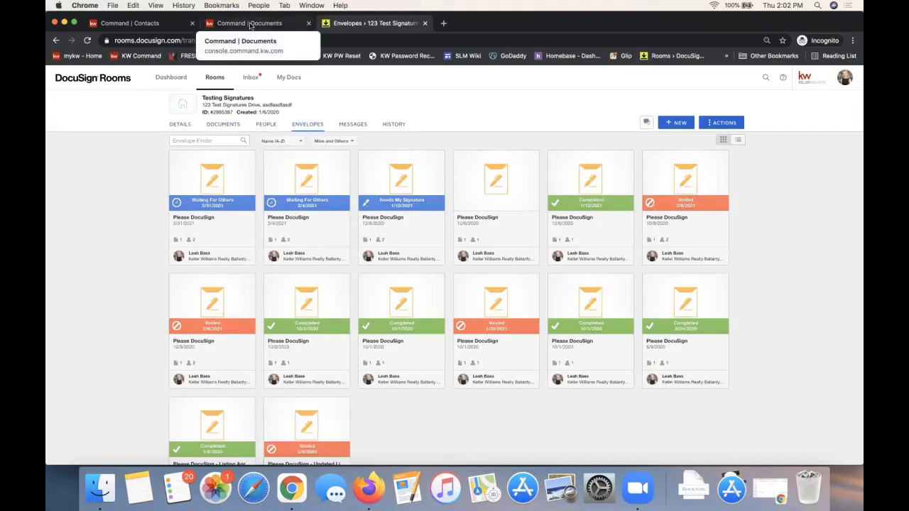
click(274, 30)
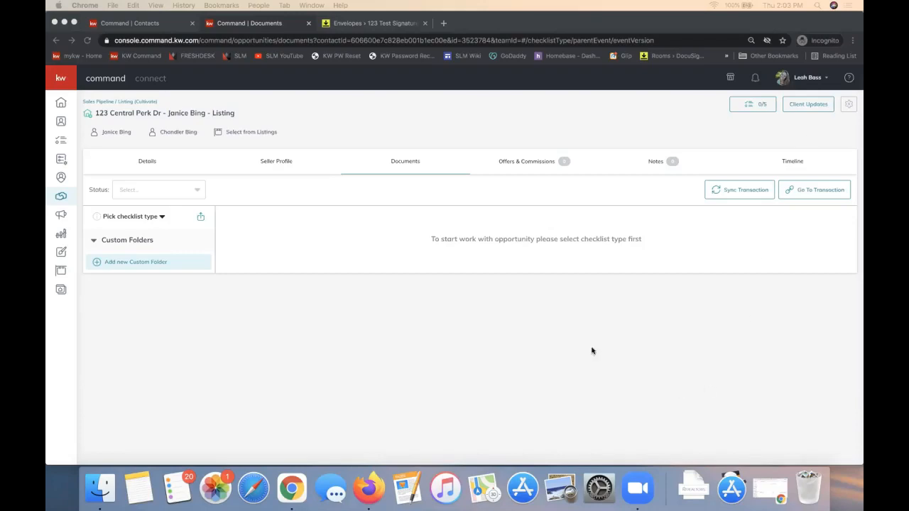
click(575, 325)
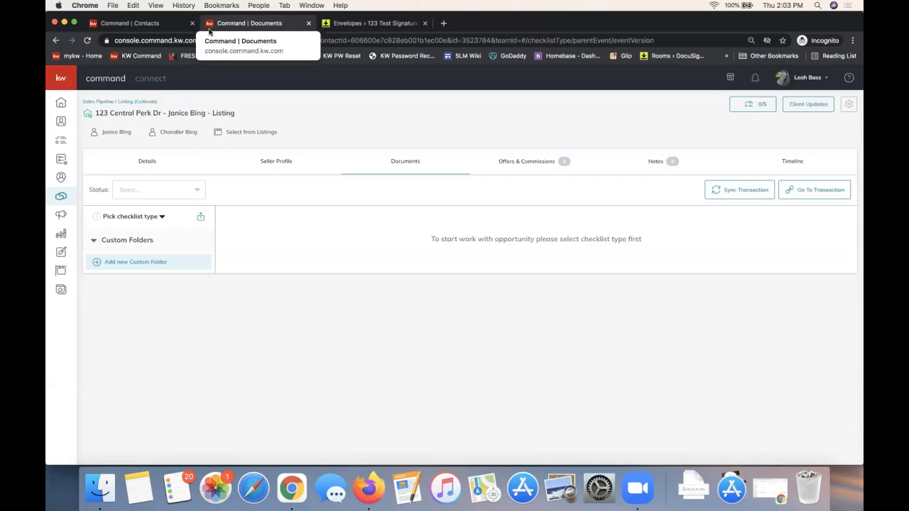
click(156, 163)
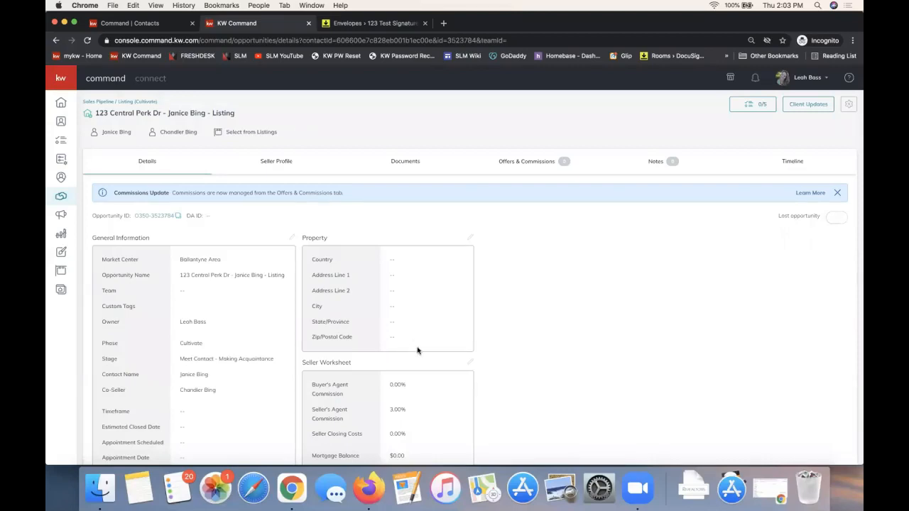
drag(387, 344, 304, 240)
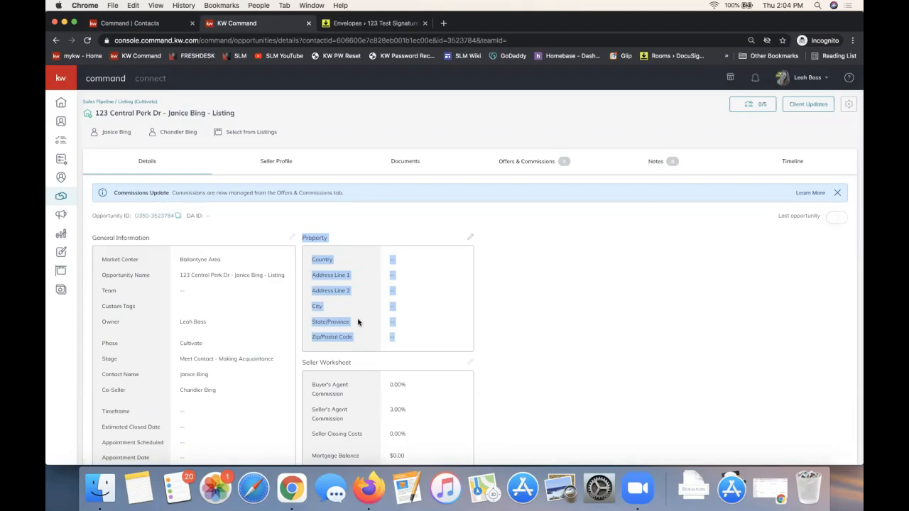
click(360, 288)
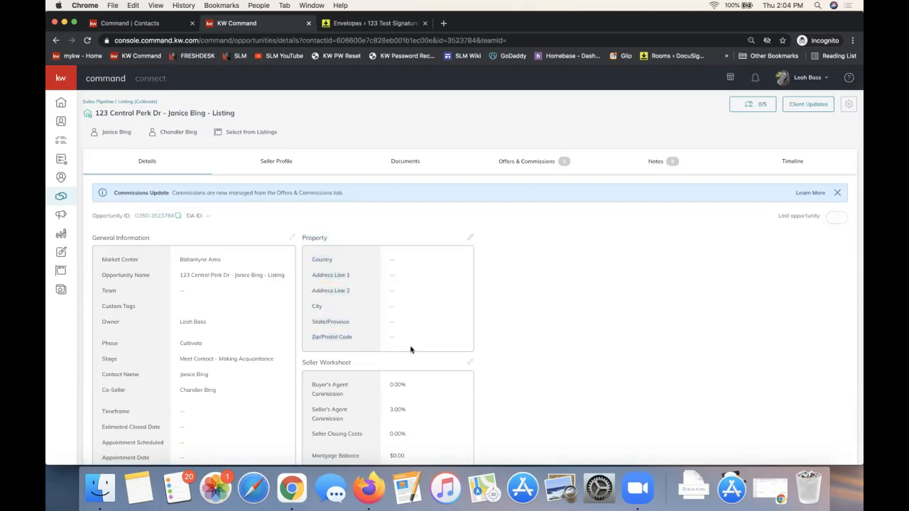
Open the listing selection for the opportunity and set it to show All Listings
click(237, 137)
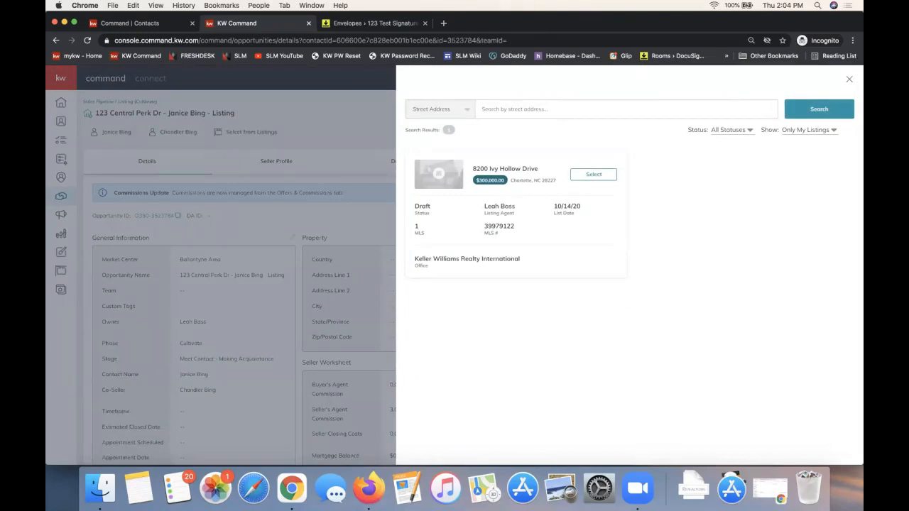
click(803, 132)
click(807, 146)
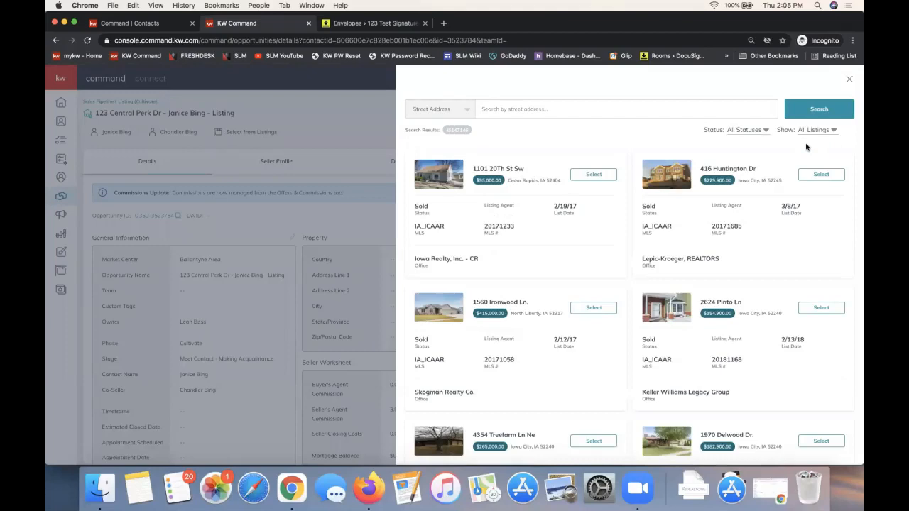
click(815, 133)
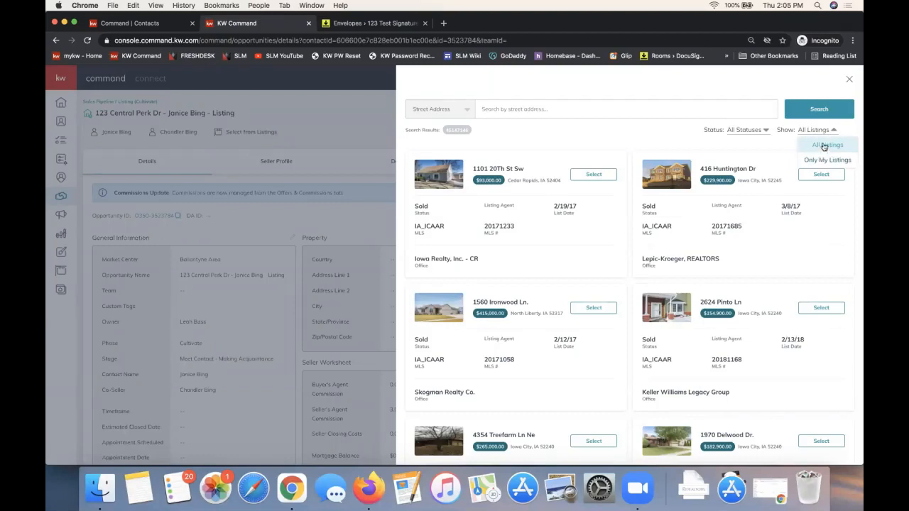
click(824, 146)
Check the street address and MLS number search options, and select the $415,000.00 North Liberty listing for the opportunity
click(456, 111)
click(531, 108)
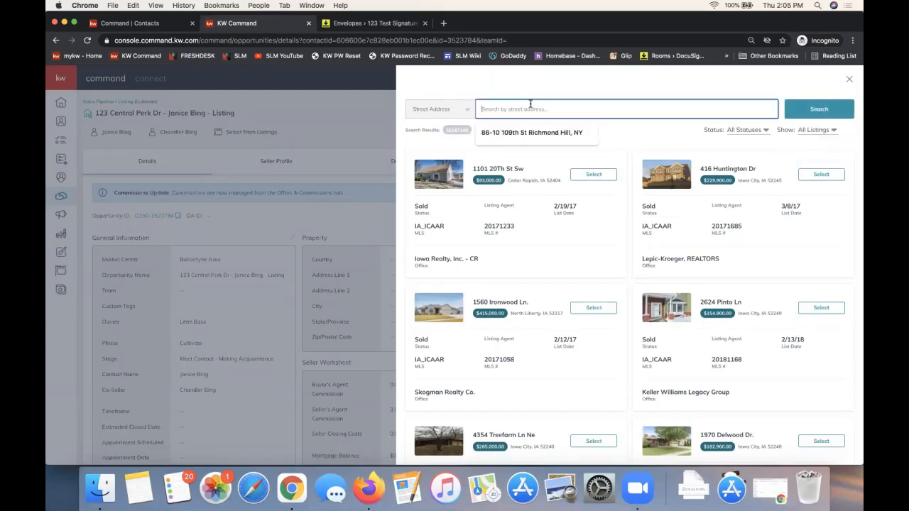
click(457, 111)
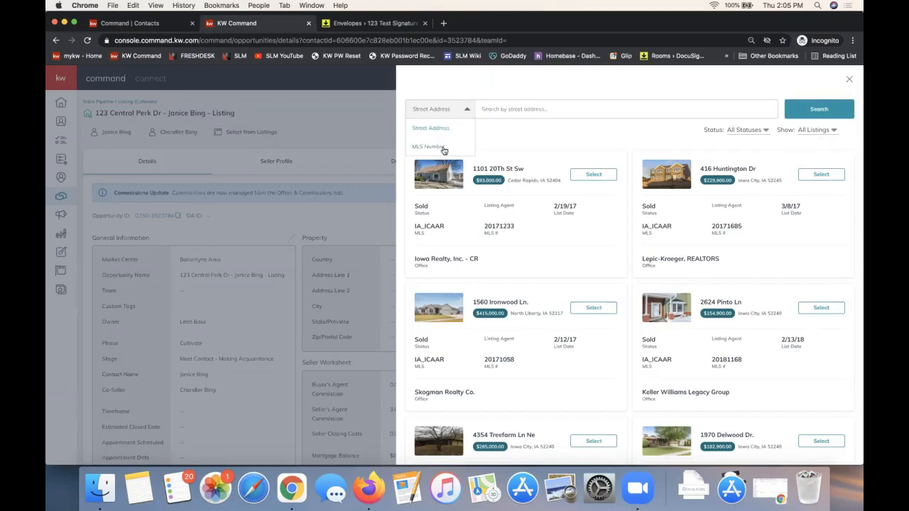
click(576, 146)
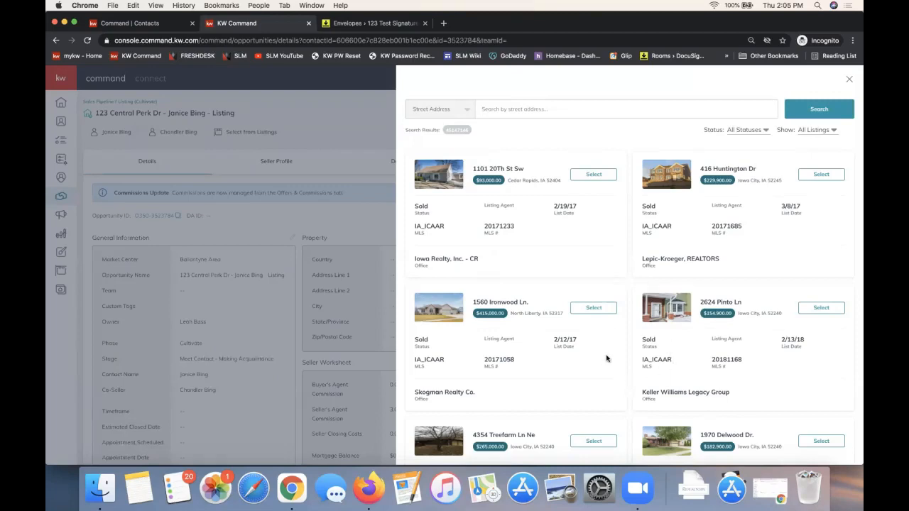
click(593, 312)
Review the opportunity's property fields from country to county by highlighting them
drag(417, 353, 300, 239)
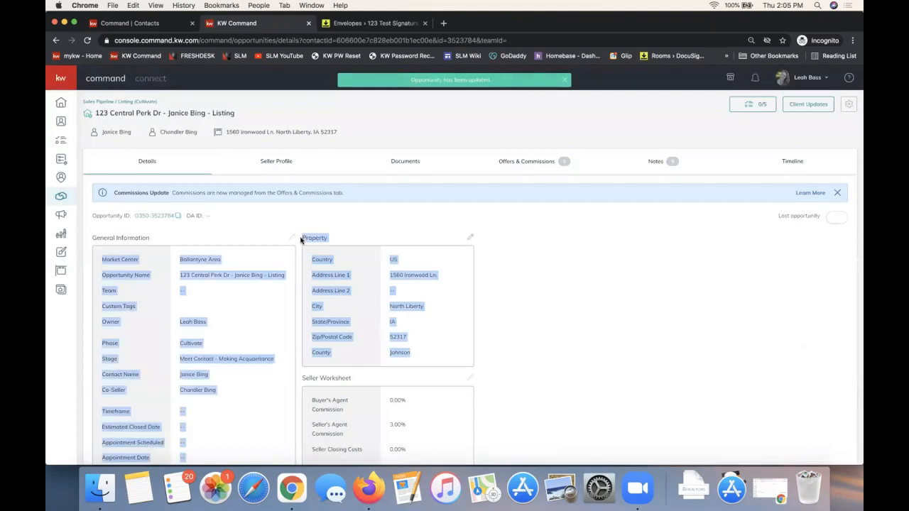
click(364, 289)
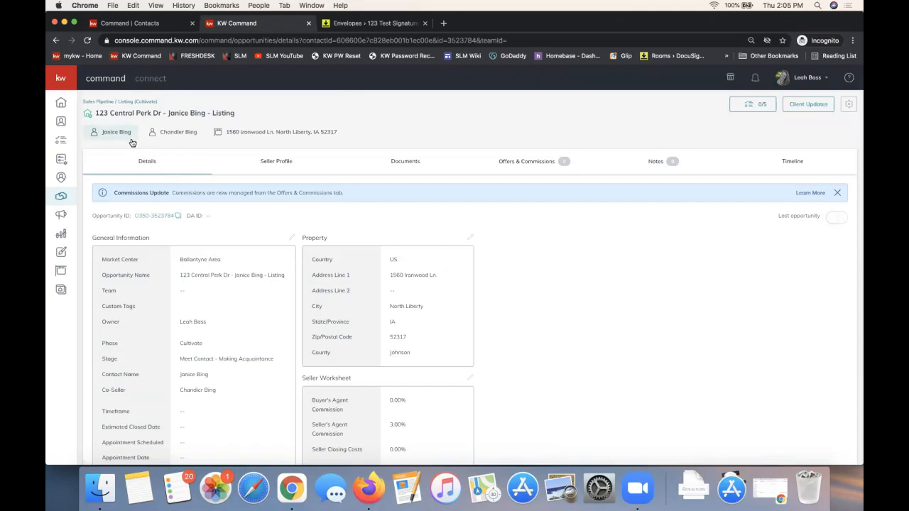
drag(406, 363, 311, 265)
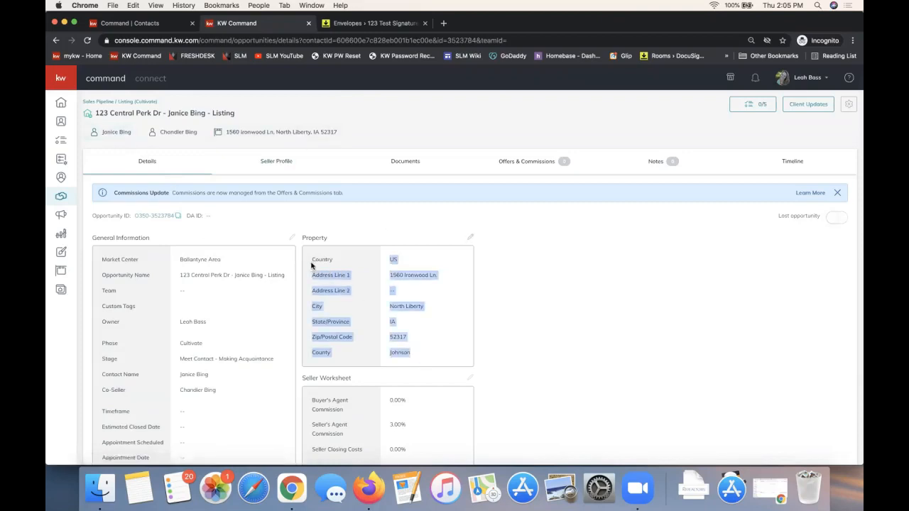
click(194, 261)
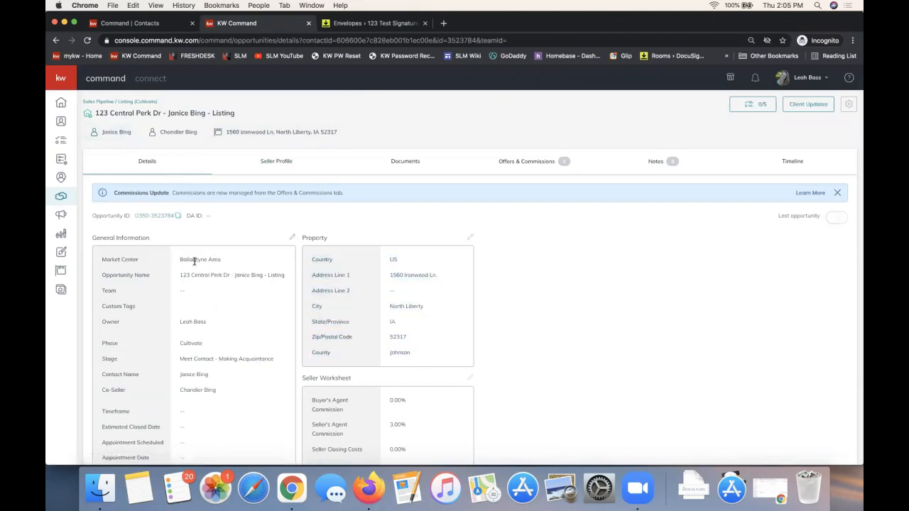
Review the opportunity's general information, open and close its editor without changes, and highlight the section up to the property heading
drag(194, 262, 235, 450)
click(243, 239)
click(291, 240)
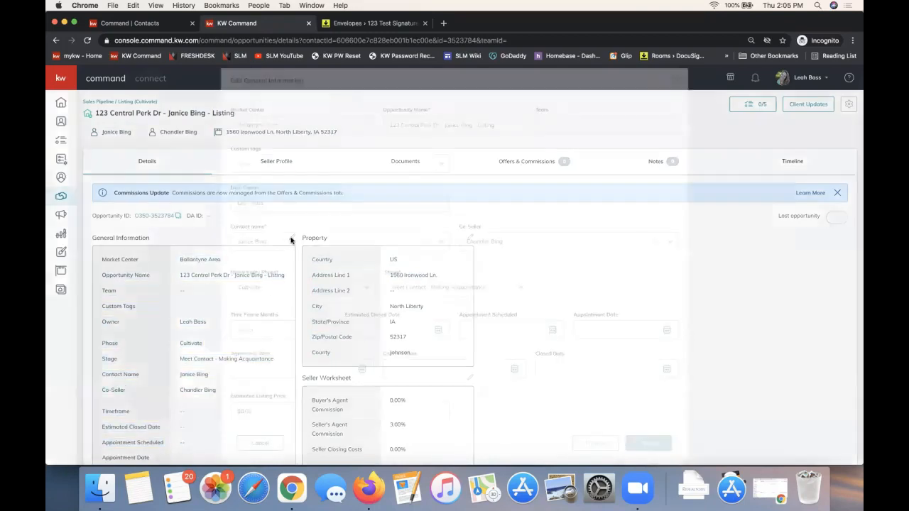
click(674, 80)
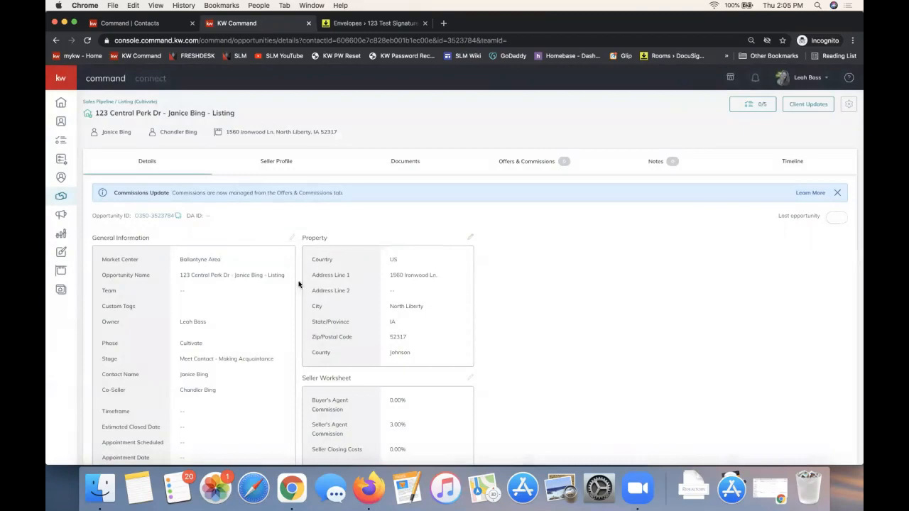
drag(298, 235, 340, 262)
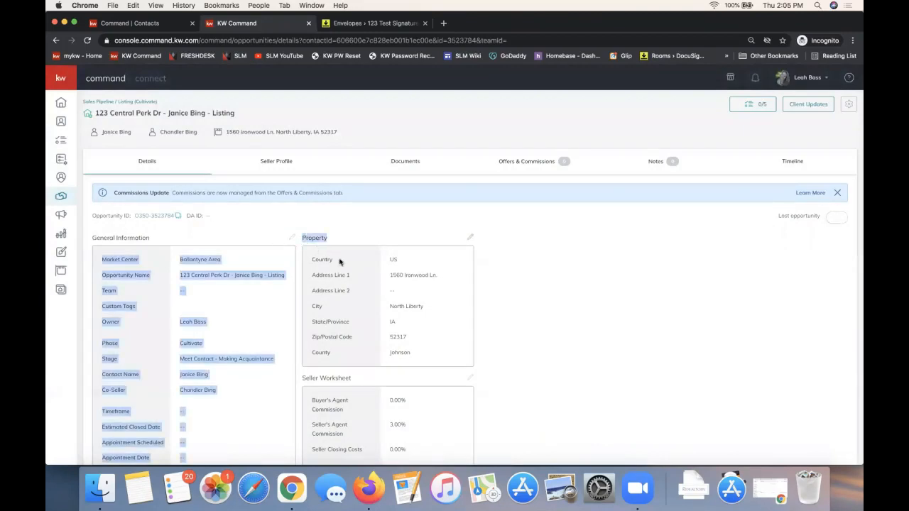
click(394, 306)
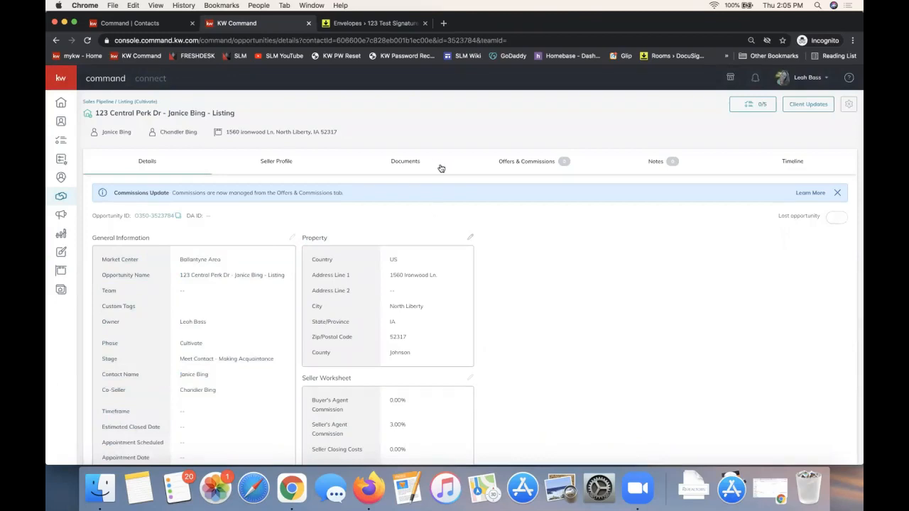
Go to the opportunity's documents and sync the latest transaction information to the connected document manager
click(417, 166)
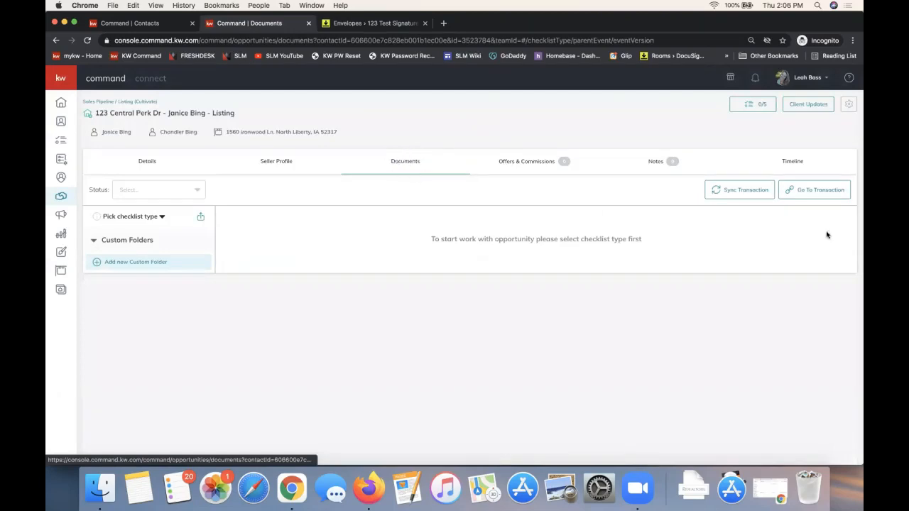
click(743, 193)
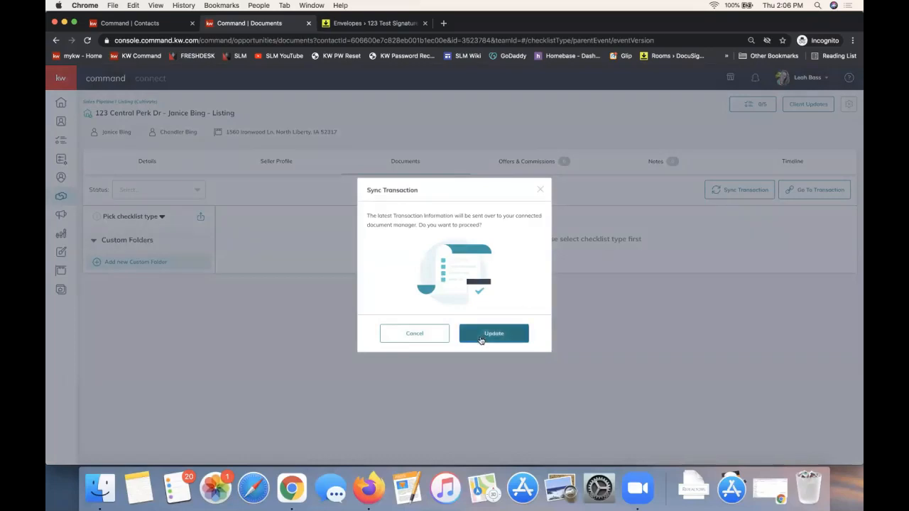
click(481, 339)
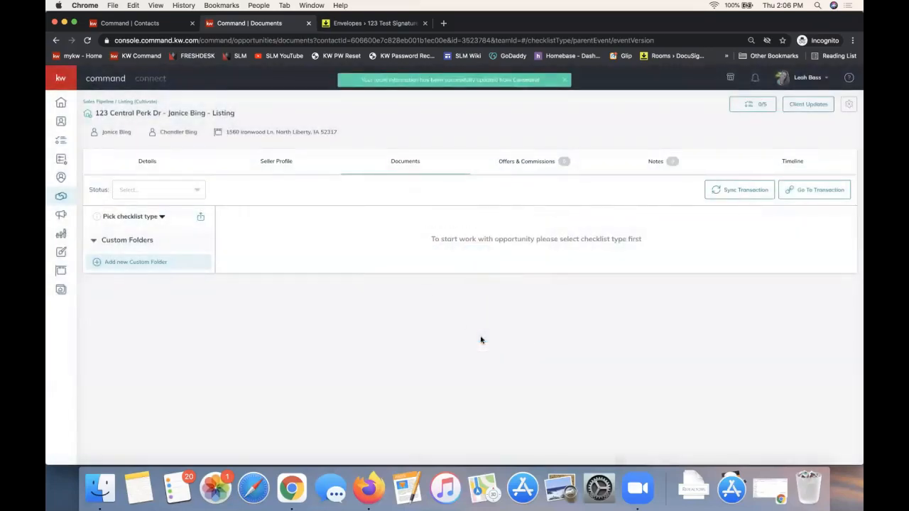
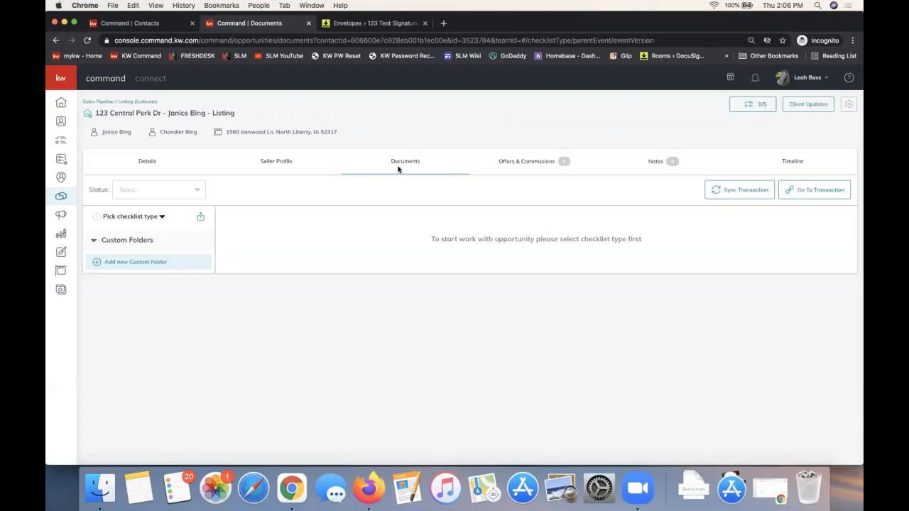
Check the documents stored in the Testing Signatures room in DocuSign Rooms, and return to the opportunity's documents in Command
click(346, 27)
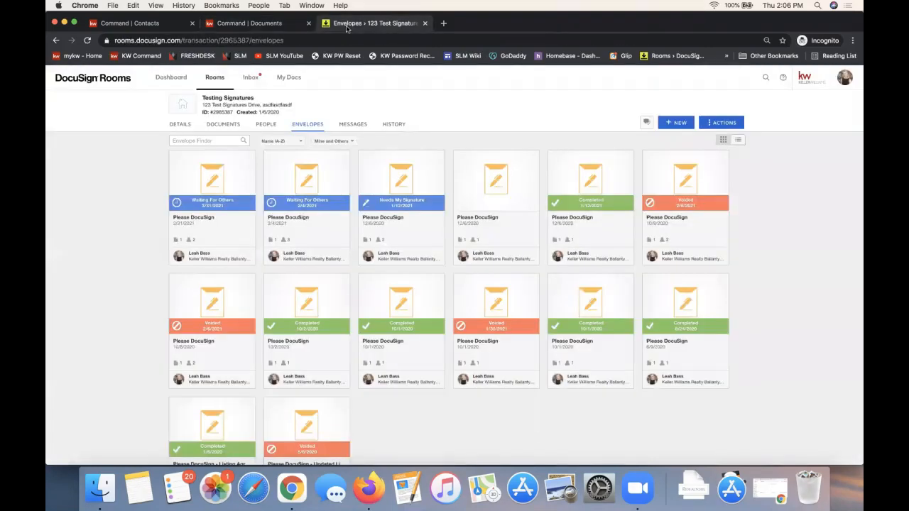
click(227, 128)
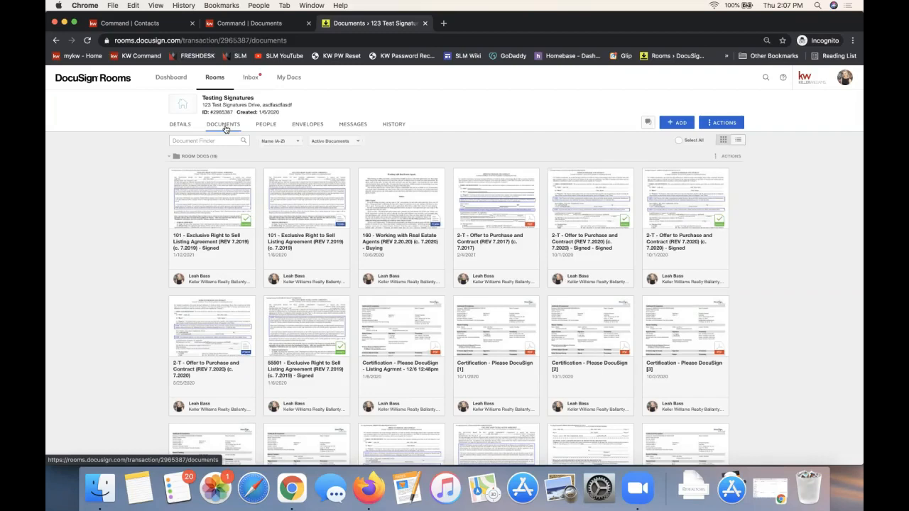
click(239, 26)
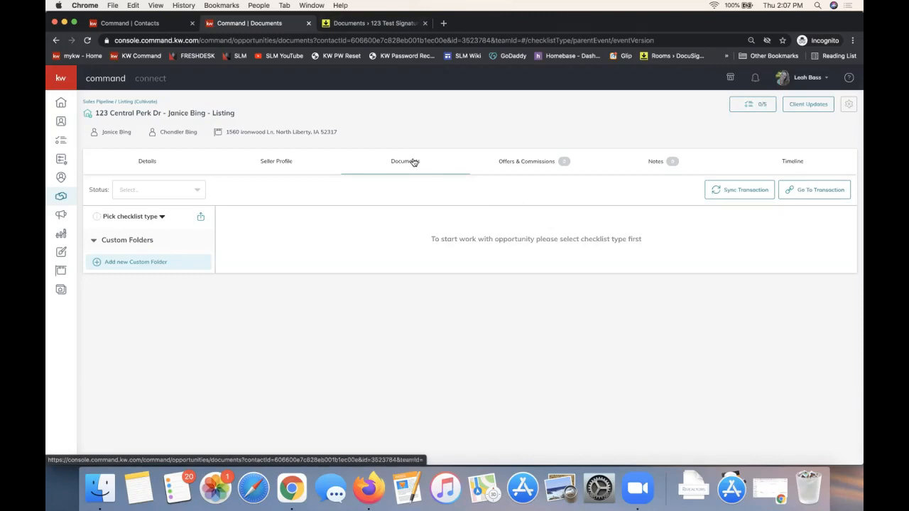
Set the opportunity's checklist type to NC - Listing/Sale Checklist and recheck the available checklist types
click(114, 219)
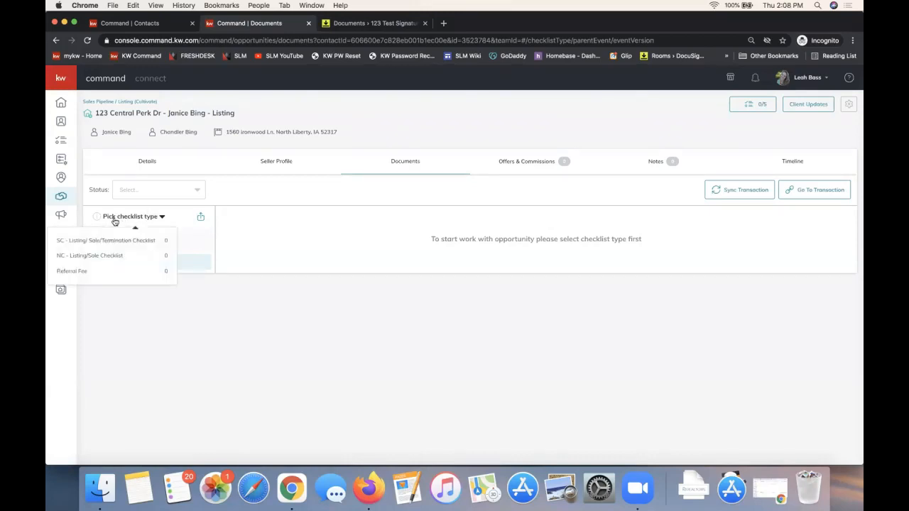
click(115, 256)
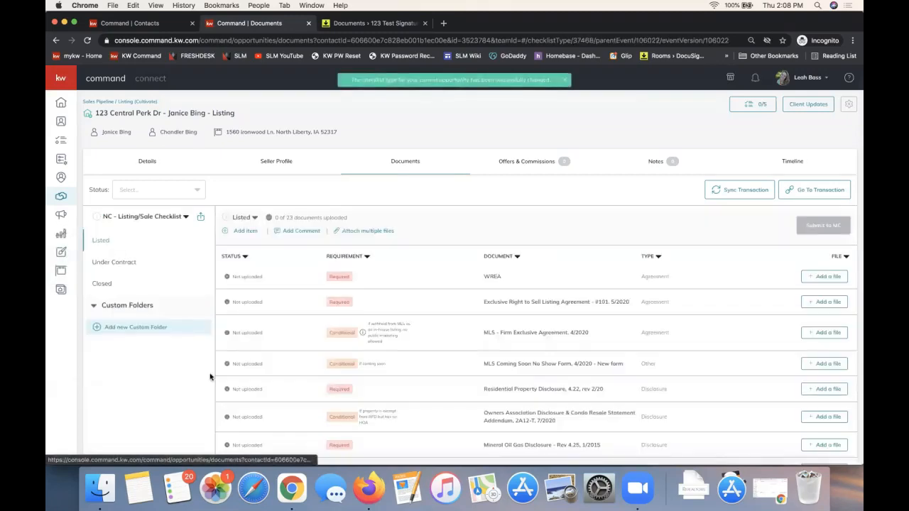
click(140, 217)
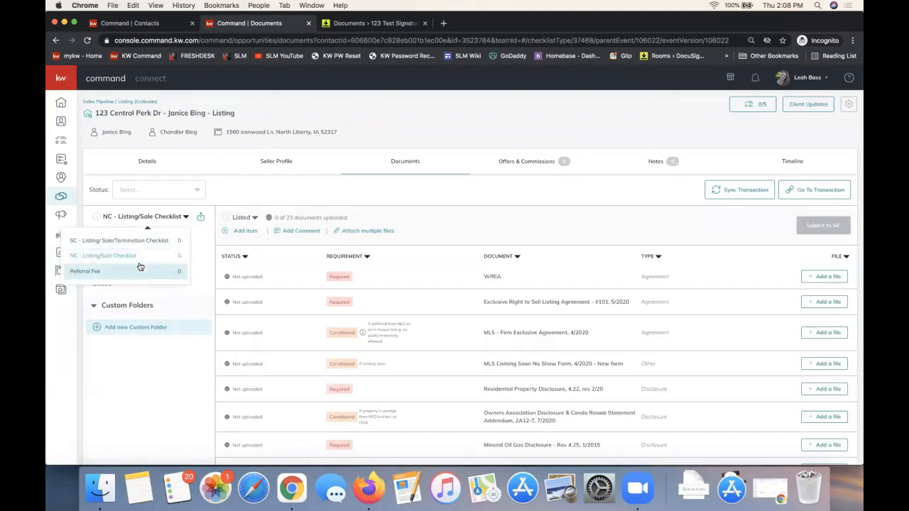
click(362, 205)
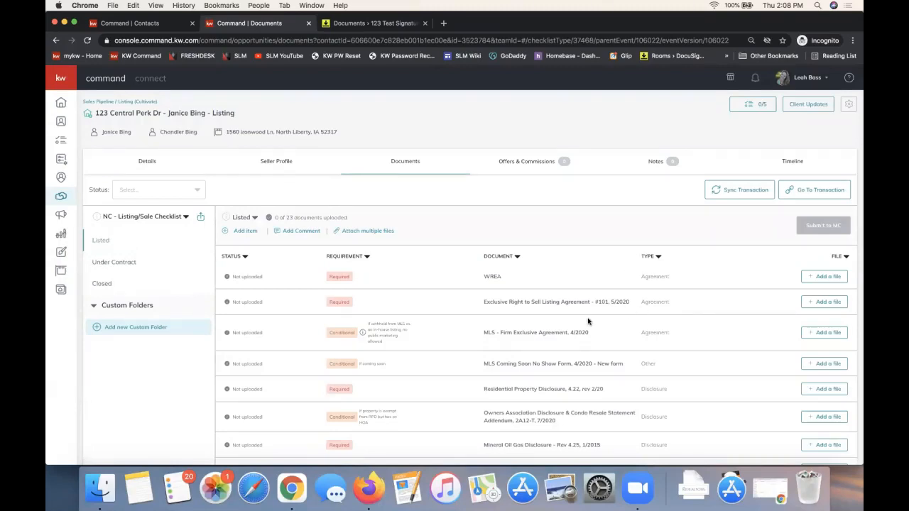
Examine the document requirements for the Listed, Closed and Under Contract stages of the checklist
scroll(557, 370, down, 2)
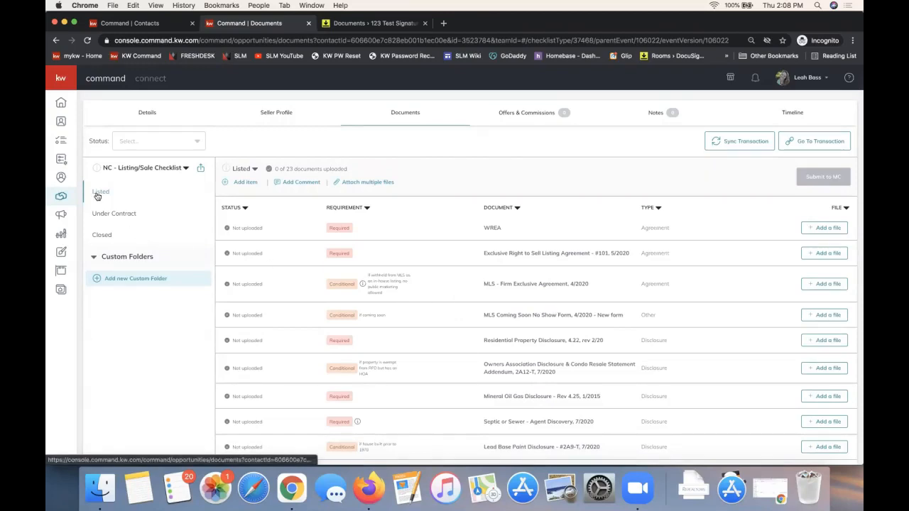
click(102, 213)
click(103, 235)
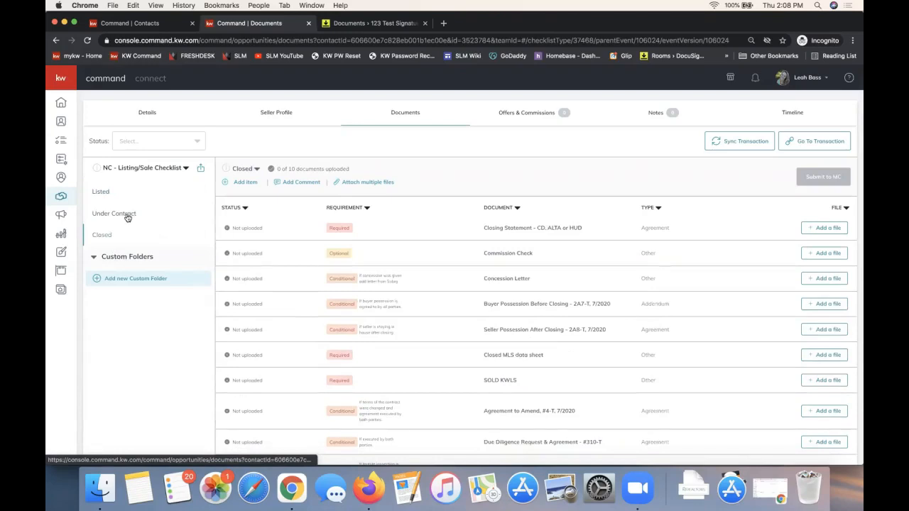
click(127, 215)
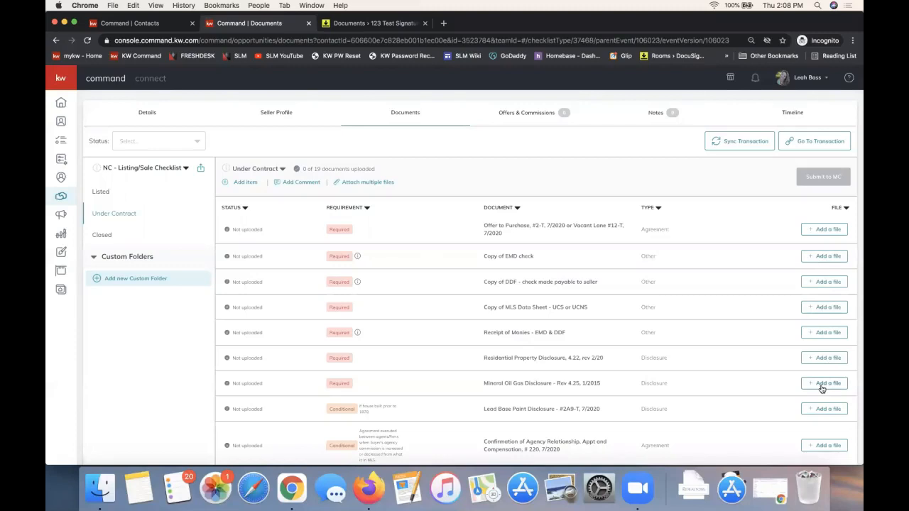
Start attaching multiple files to the Under Contract checklist
drag(405, 183, 337, 184)
click(444, 182)
click(361, 182)
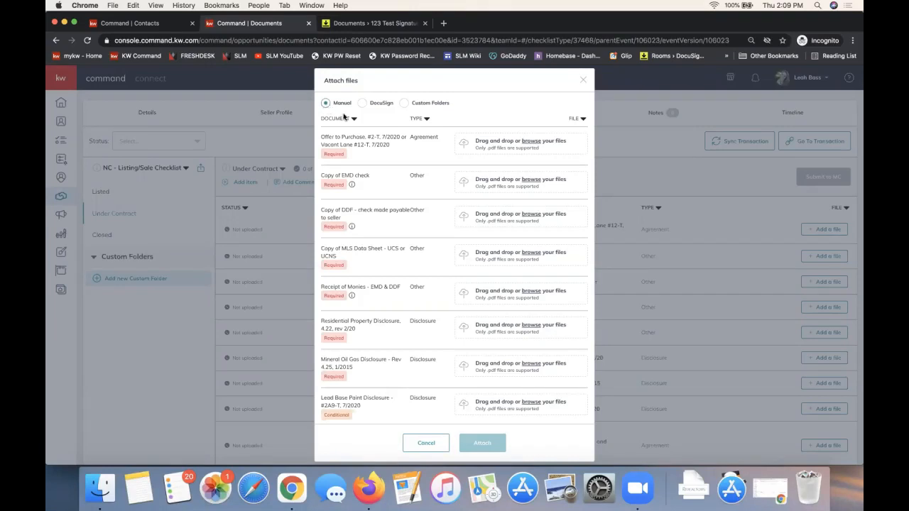
Manually choose Dotloop 101 & 201 Class Notes .pdf for the Offer to Purchase requirement
click(503, 147)
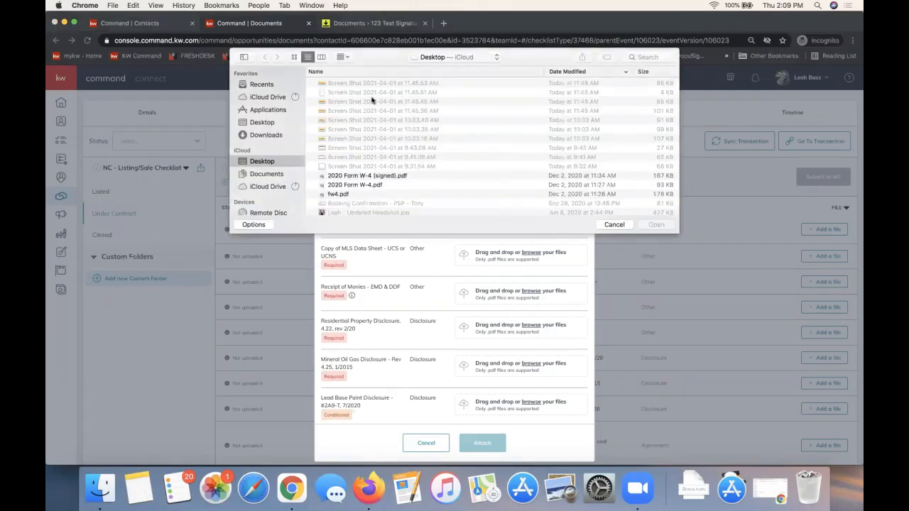
scroll(410, 183, down, 10)
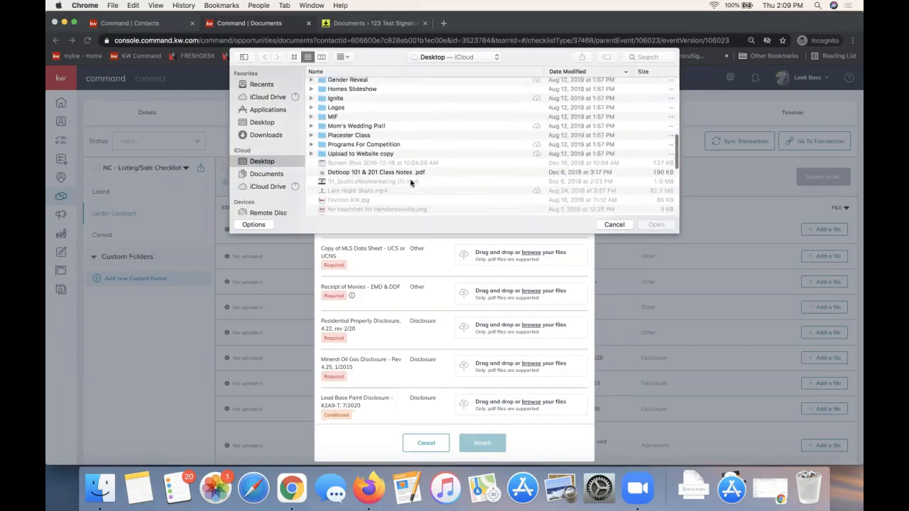
double_click(396, 169)
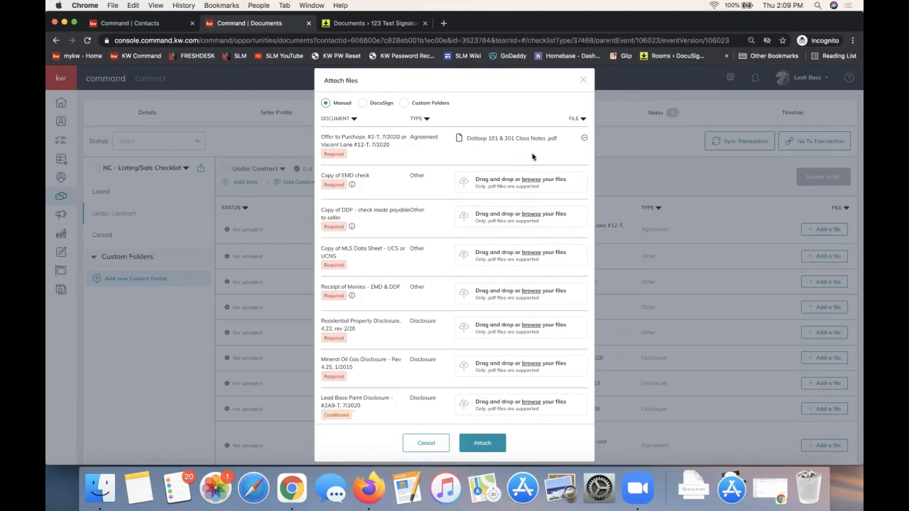
Attach DocuSign files to two requirements: 101 - Exclusive Right to Sell Listing Agreement for Copy of EMD check, and another for Copy of DDF
click(362, 105)
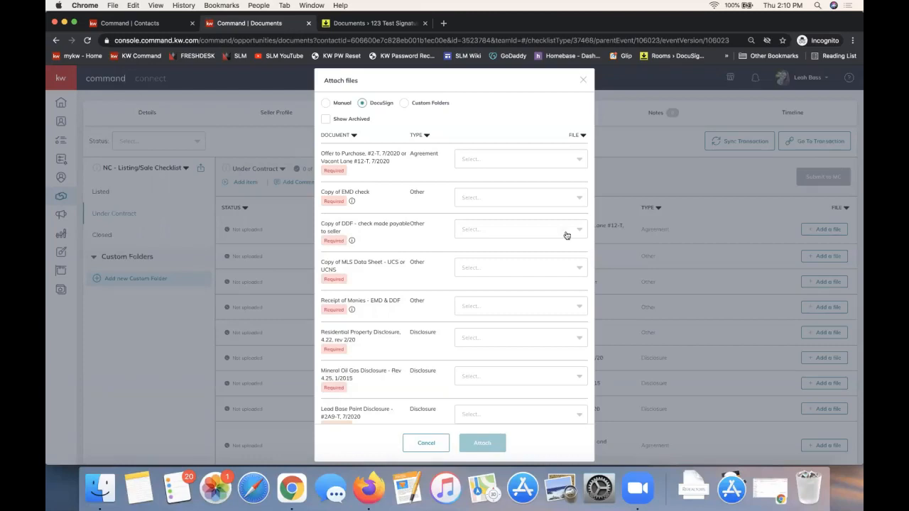
click(510, 164)
click(366, 171)
click(473, 200)
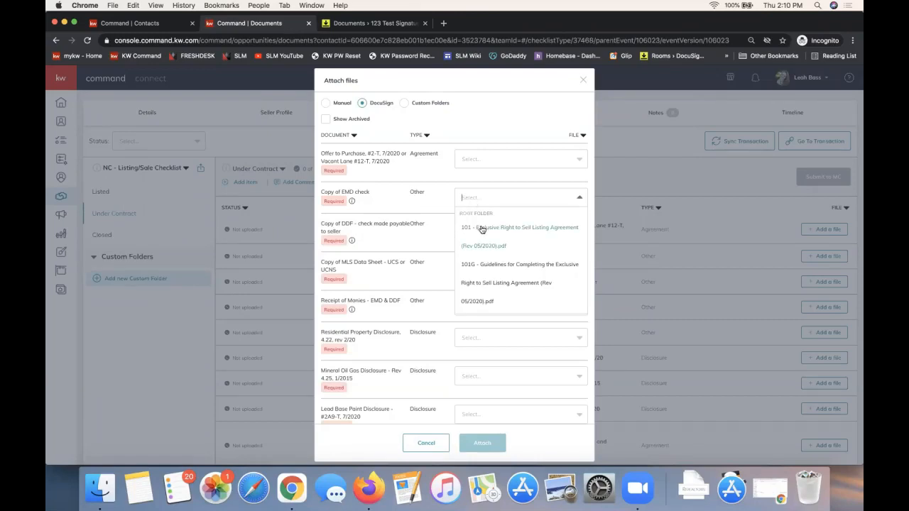
click(481, 229)
click(491, 230)
click(484, 327)
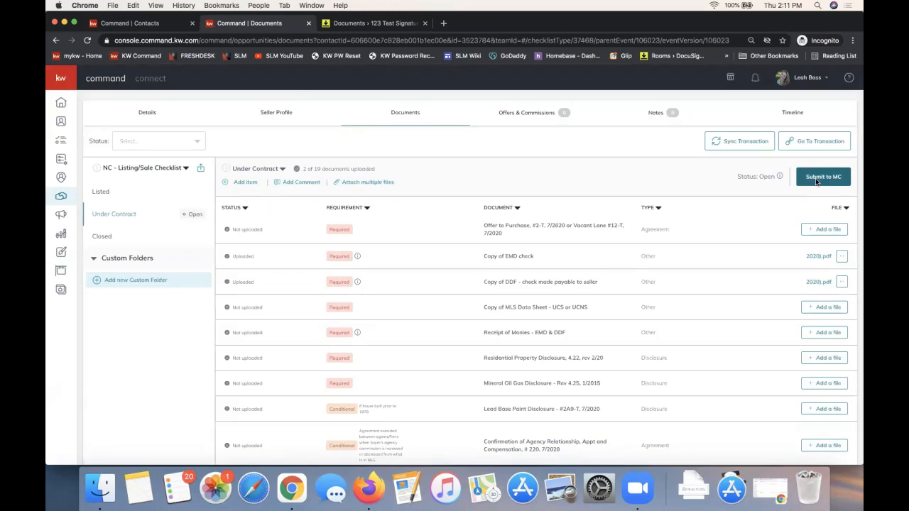
Look over the Under Contract and Listed checklist stages, and open the opportunity's offers and commissions
click(827, 178)
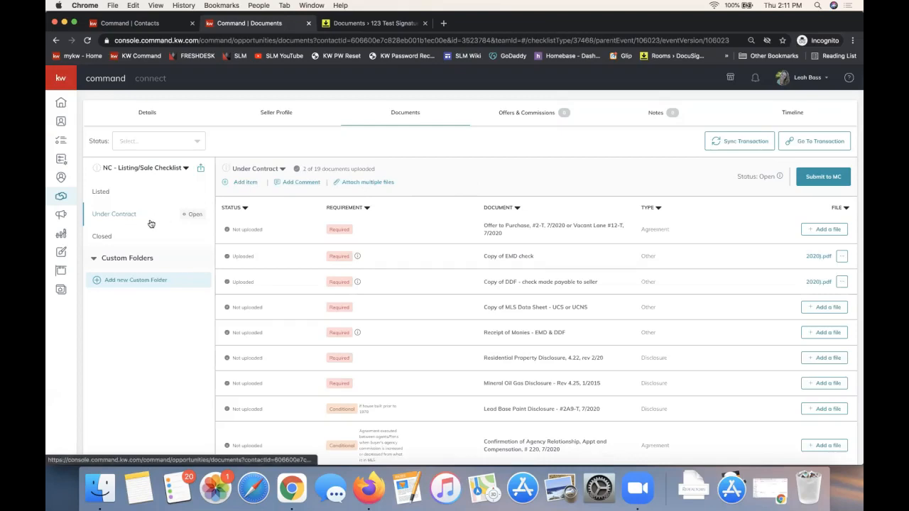
scroll(806, 330, down, 3)
scroll(807, 330, down, 5)
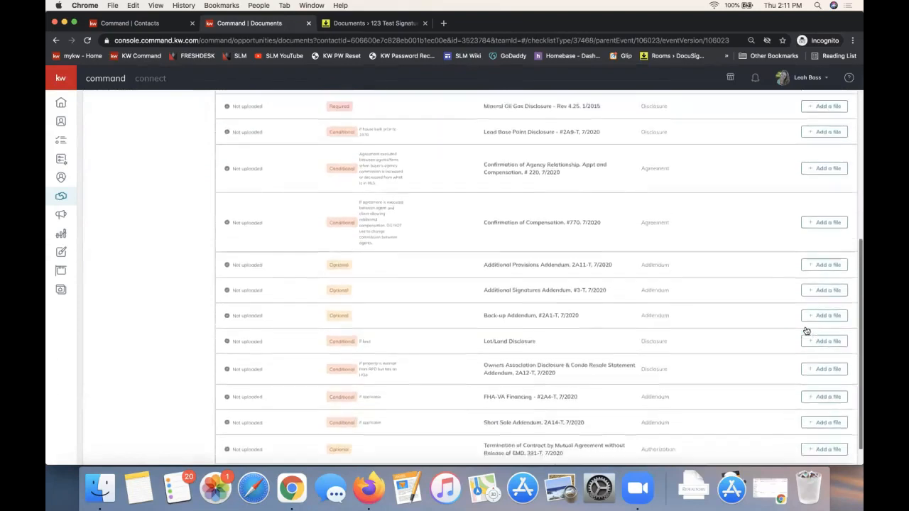
scroll(806, 330, up, 10)
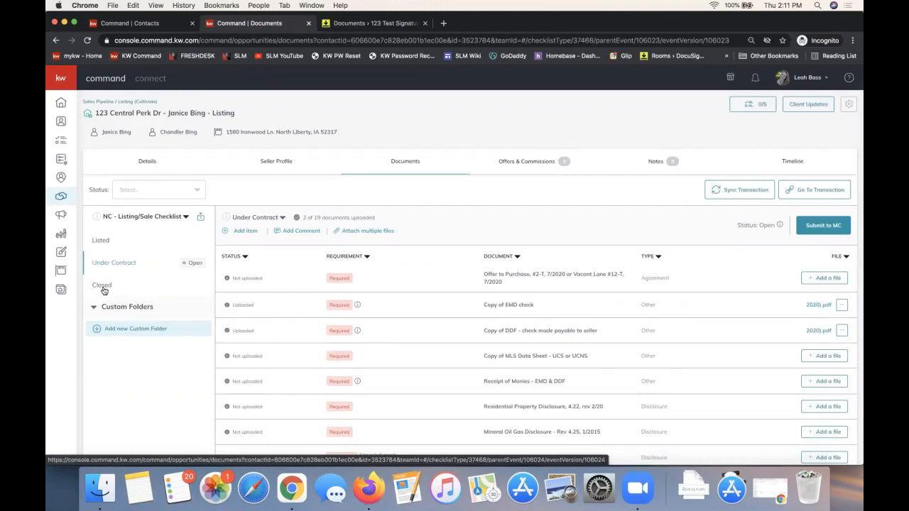
click(126, 245)
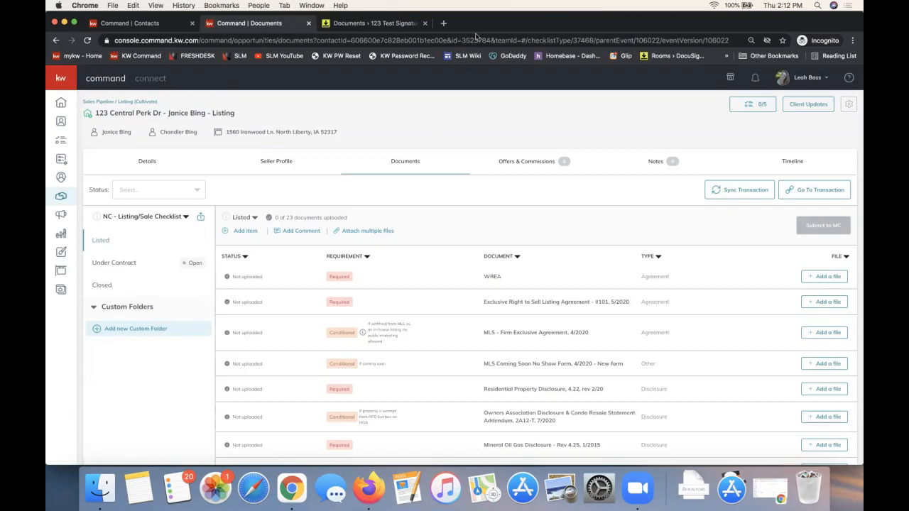
click(527, 163)
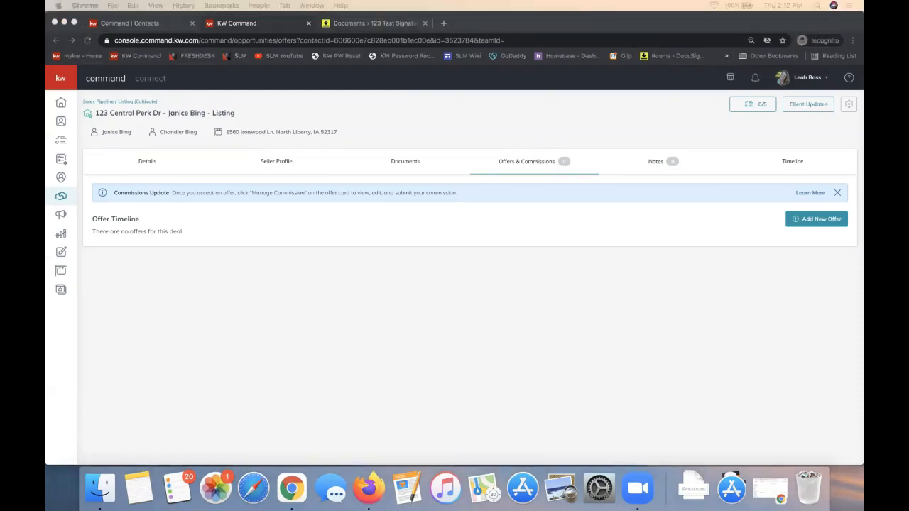
Switch to the Docusign Links document in Google Docs and preview the Create a Commission Request video link
drag(862, 49, 528, 5)
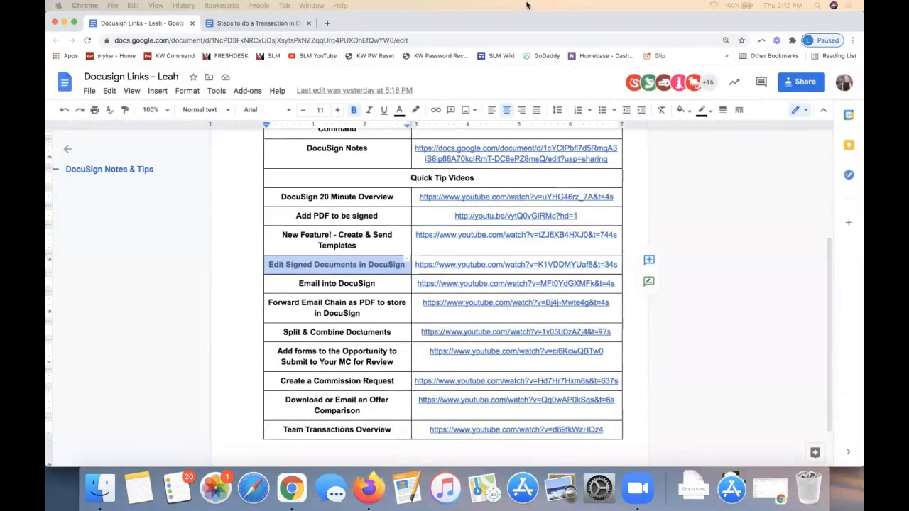
scroll(348, 323, down, 3)
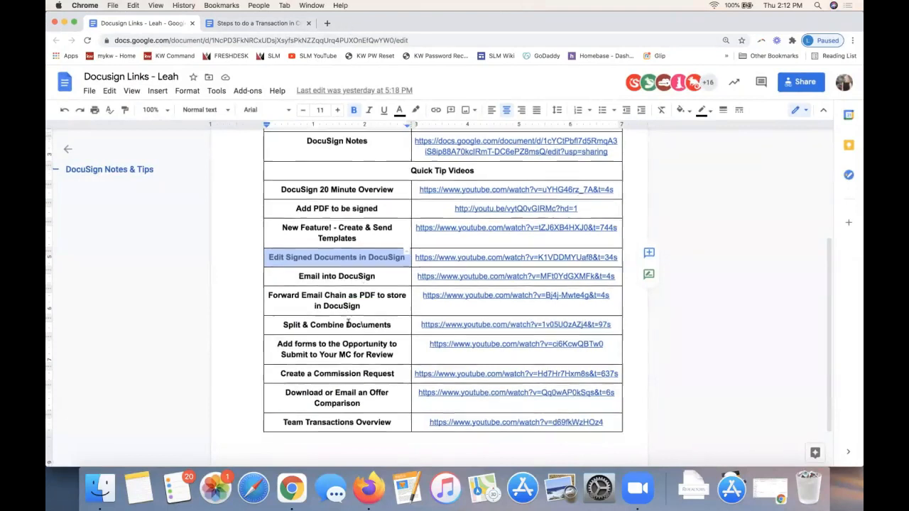
double_click(319, 327)
triple_click(319, 327)
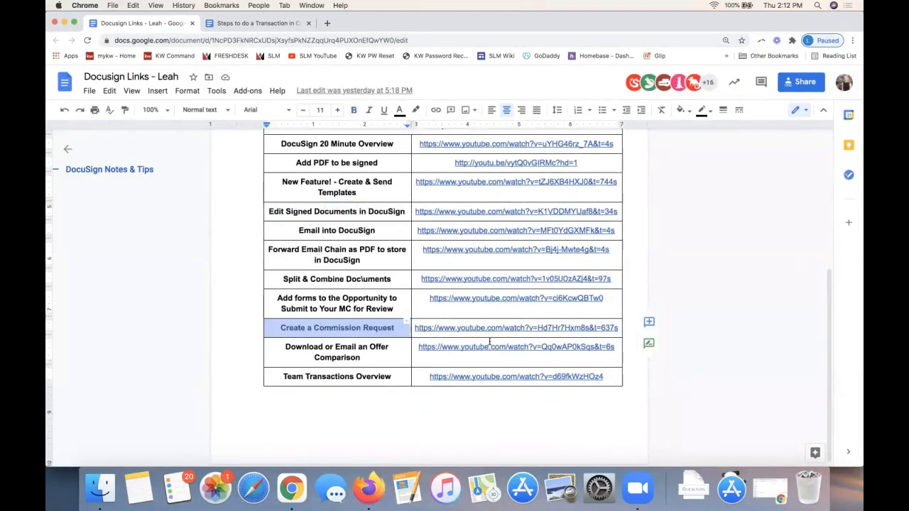
click(489, 328)
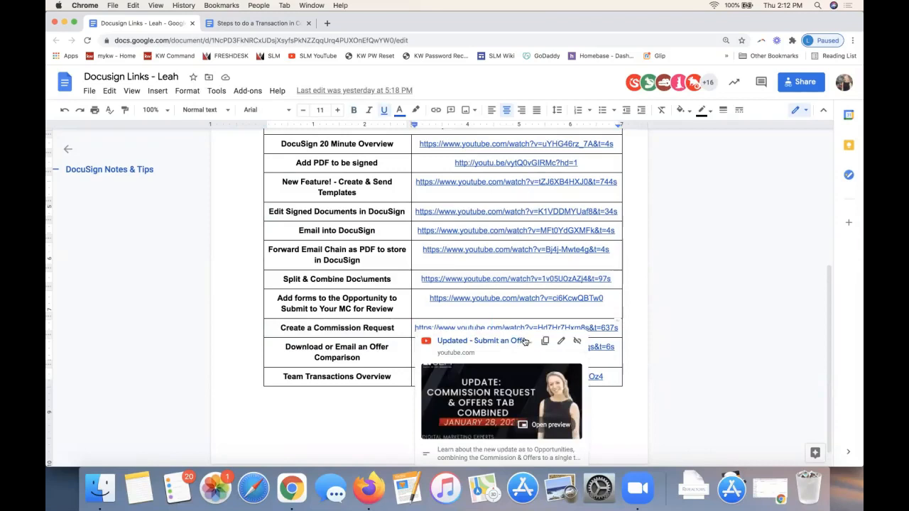
click(653, 258)
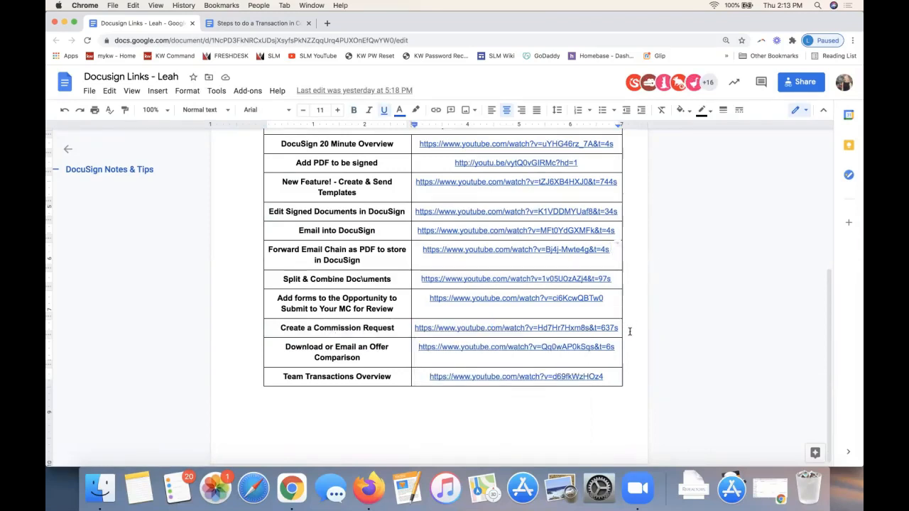
Look through the document's Written Notes and Quick Tip Videos, and return to the opportunity's offers in Command
scroll(629, 331, up, 3)
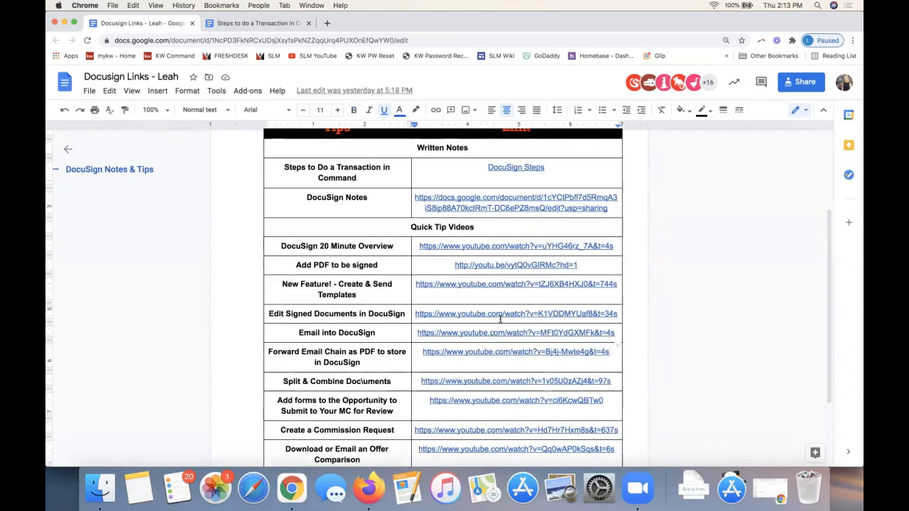
scroll(523, 339, down, 2)
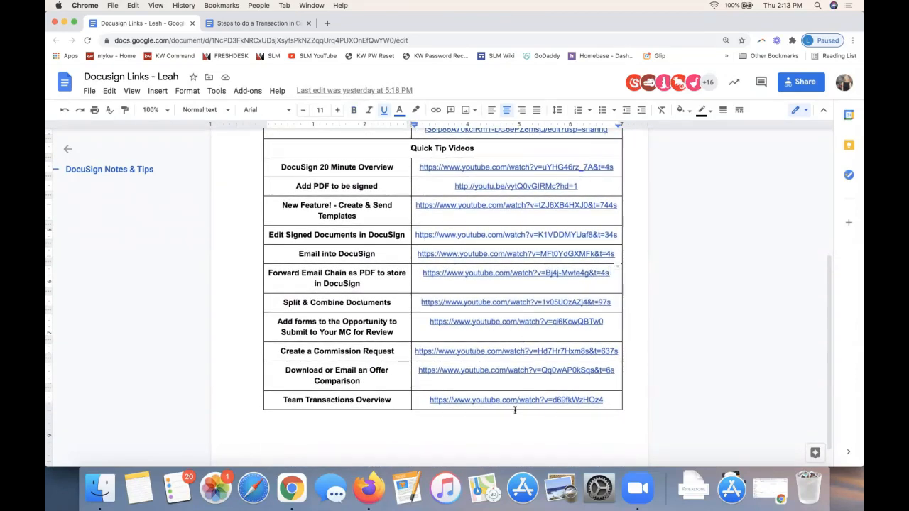
scroll(522, 242, up, 3)
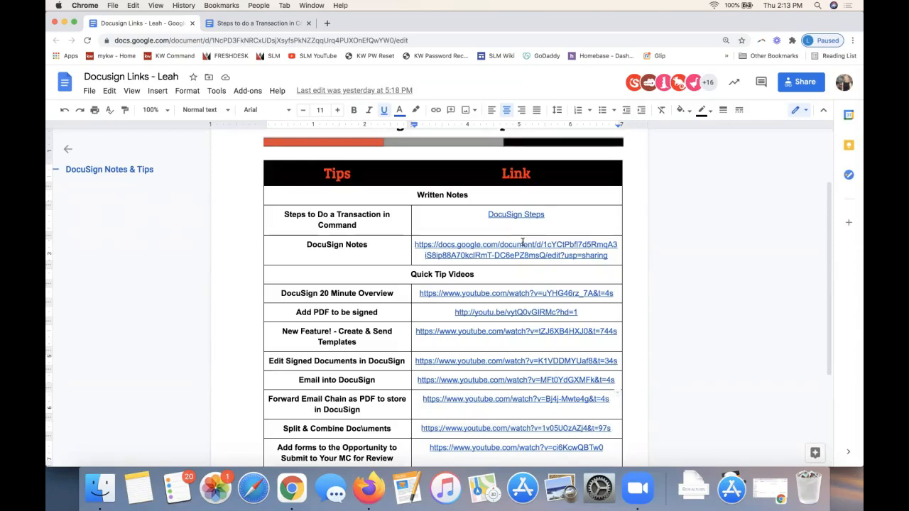
scroll(522, 242, down, 5)
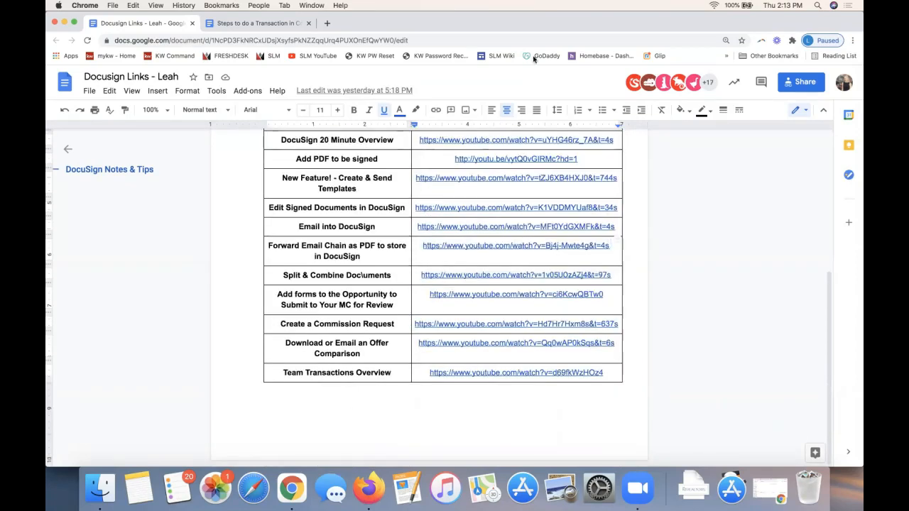
drag(579, 27, 863, 56)
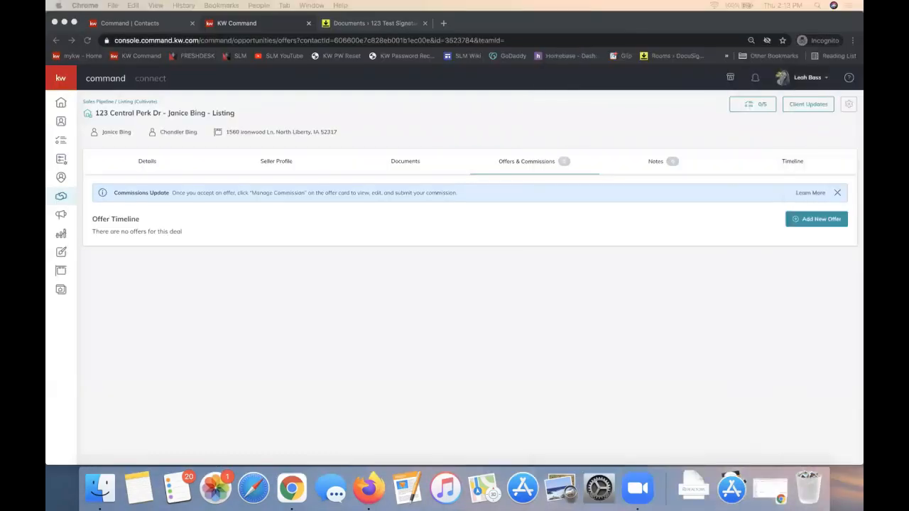
click(695, 26)
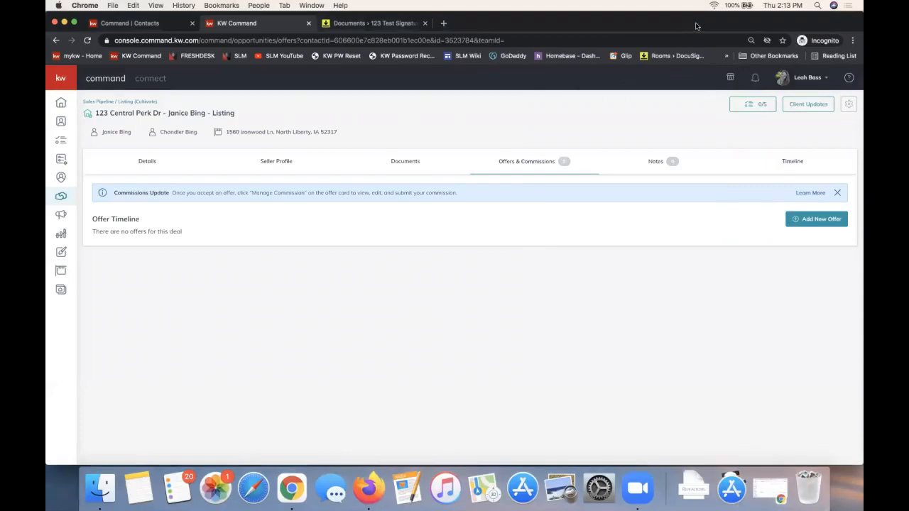
Open the Scott Le Roy Marketing YouTube channel in a new tab, pause its intro video and look through the uploads
key(super+t)
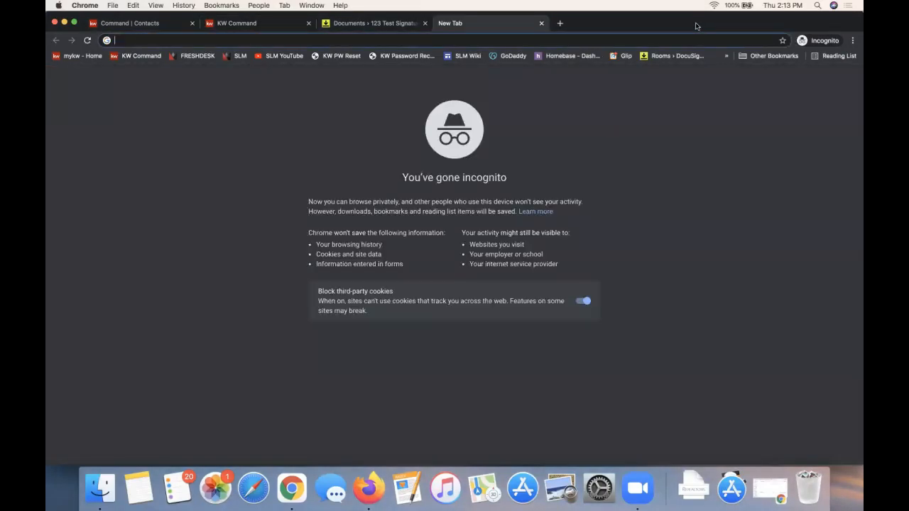
text(scottleroymarketing.com)
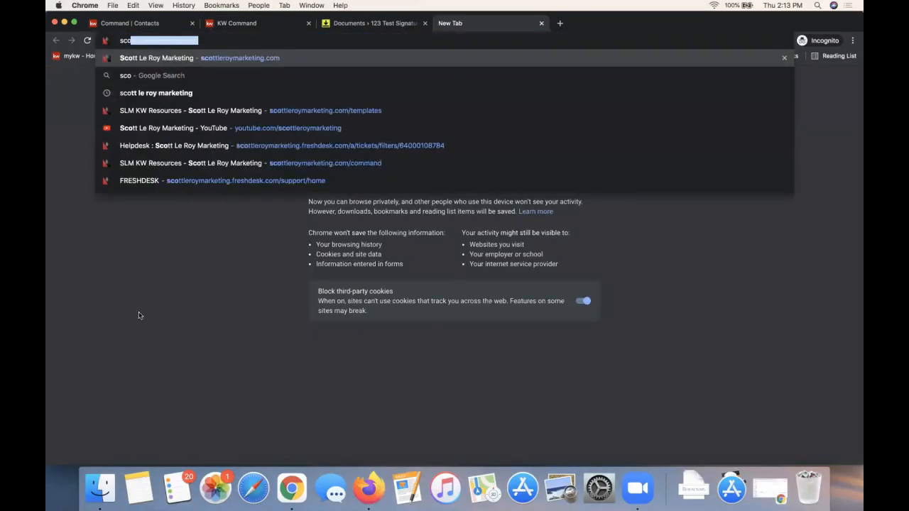
click(273, 120)
click(279, 55)
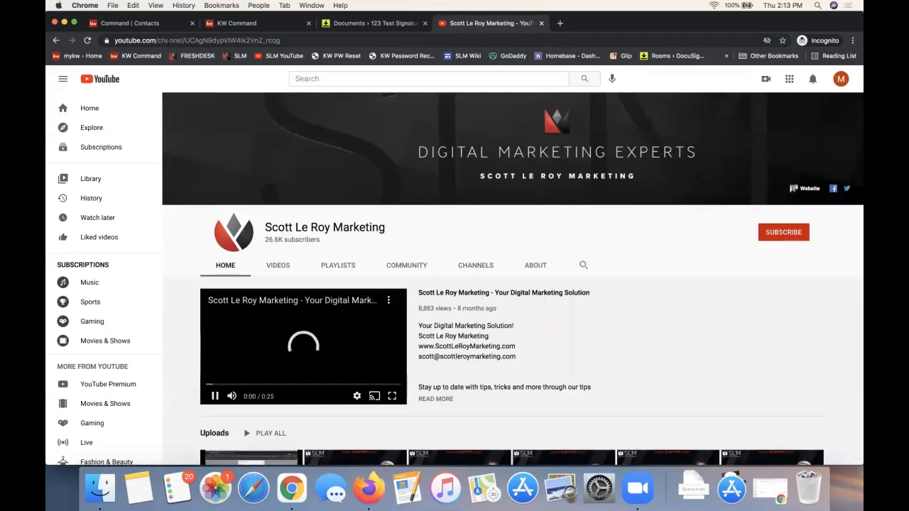
click(169, 40)
click(303, 346)
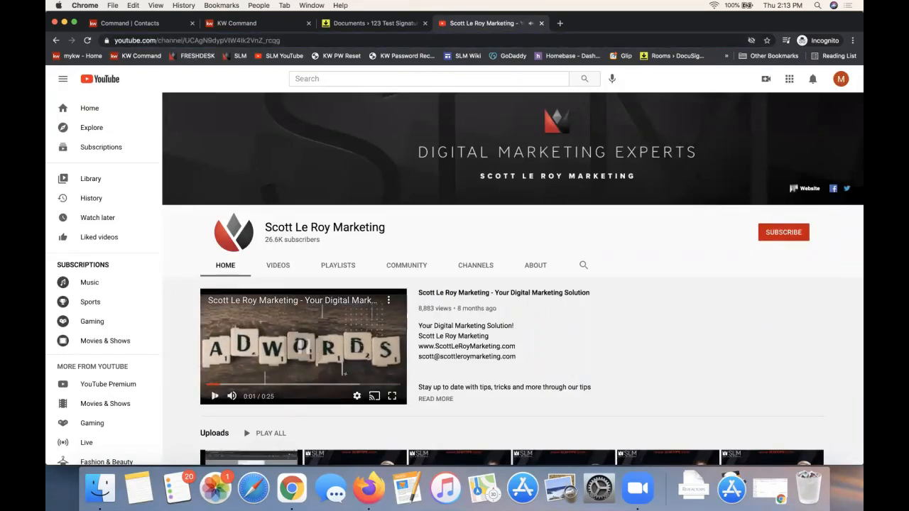
scroll(625, 409, down, 5)
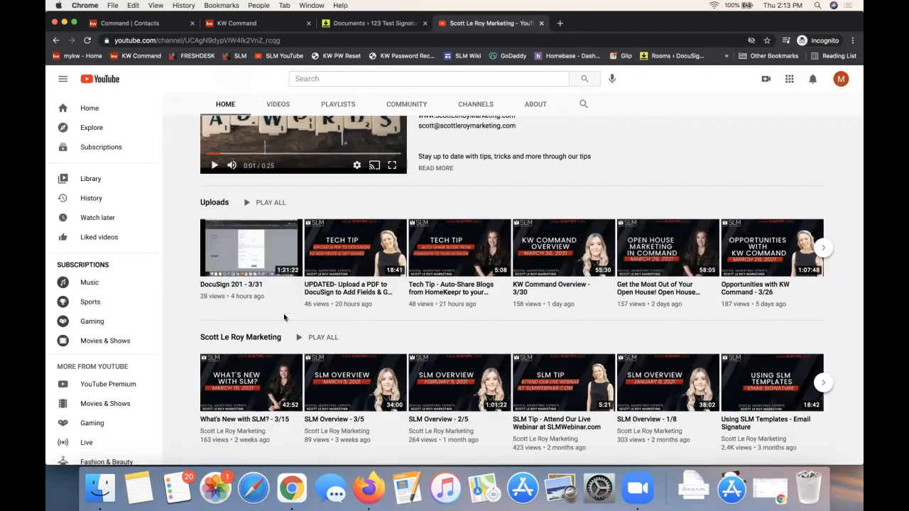
scroll(284, 316, up, 4)
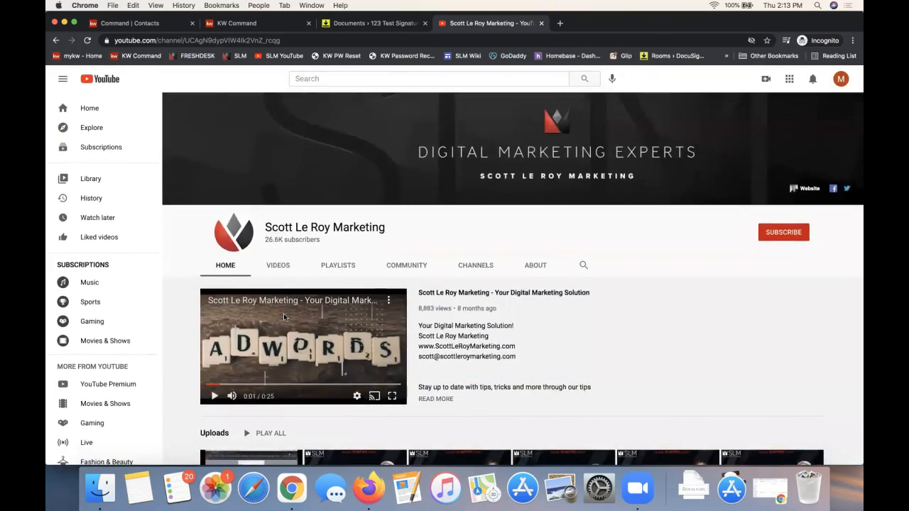